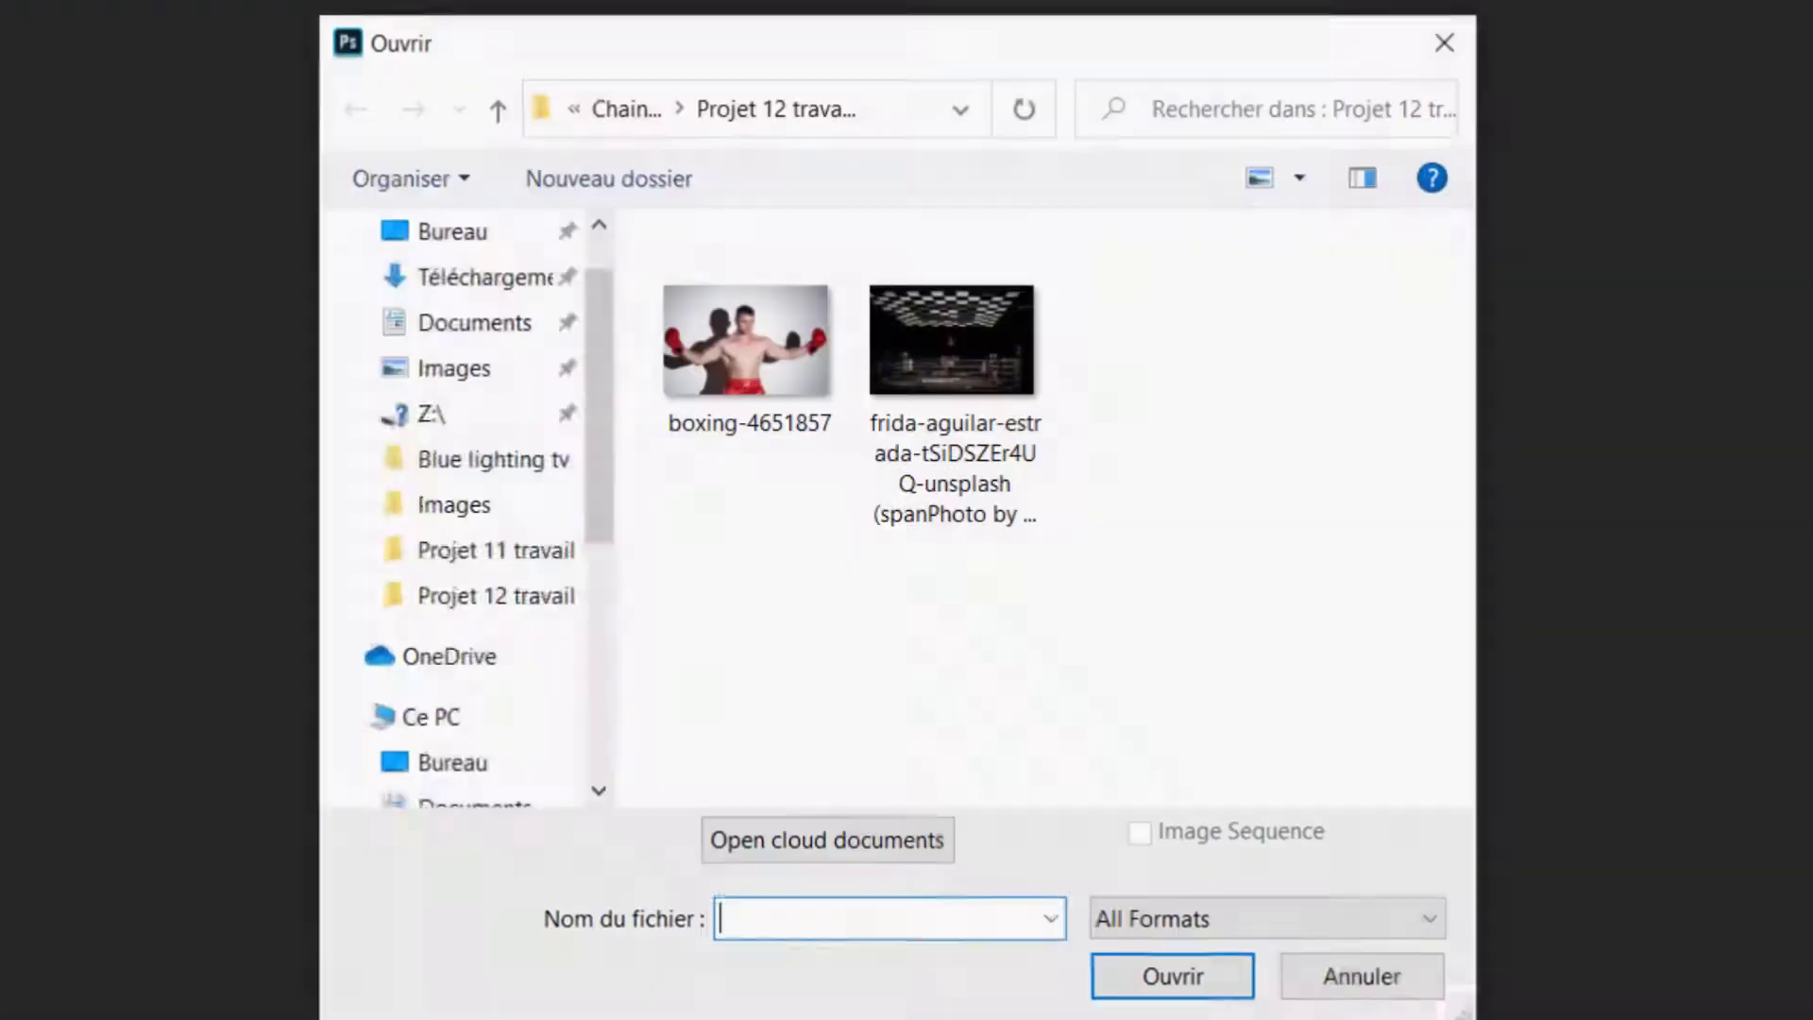
- Open the dark boxing ring photo, unlock its background layer and fit the image to the screen
click(972, 352)
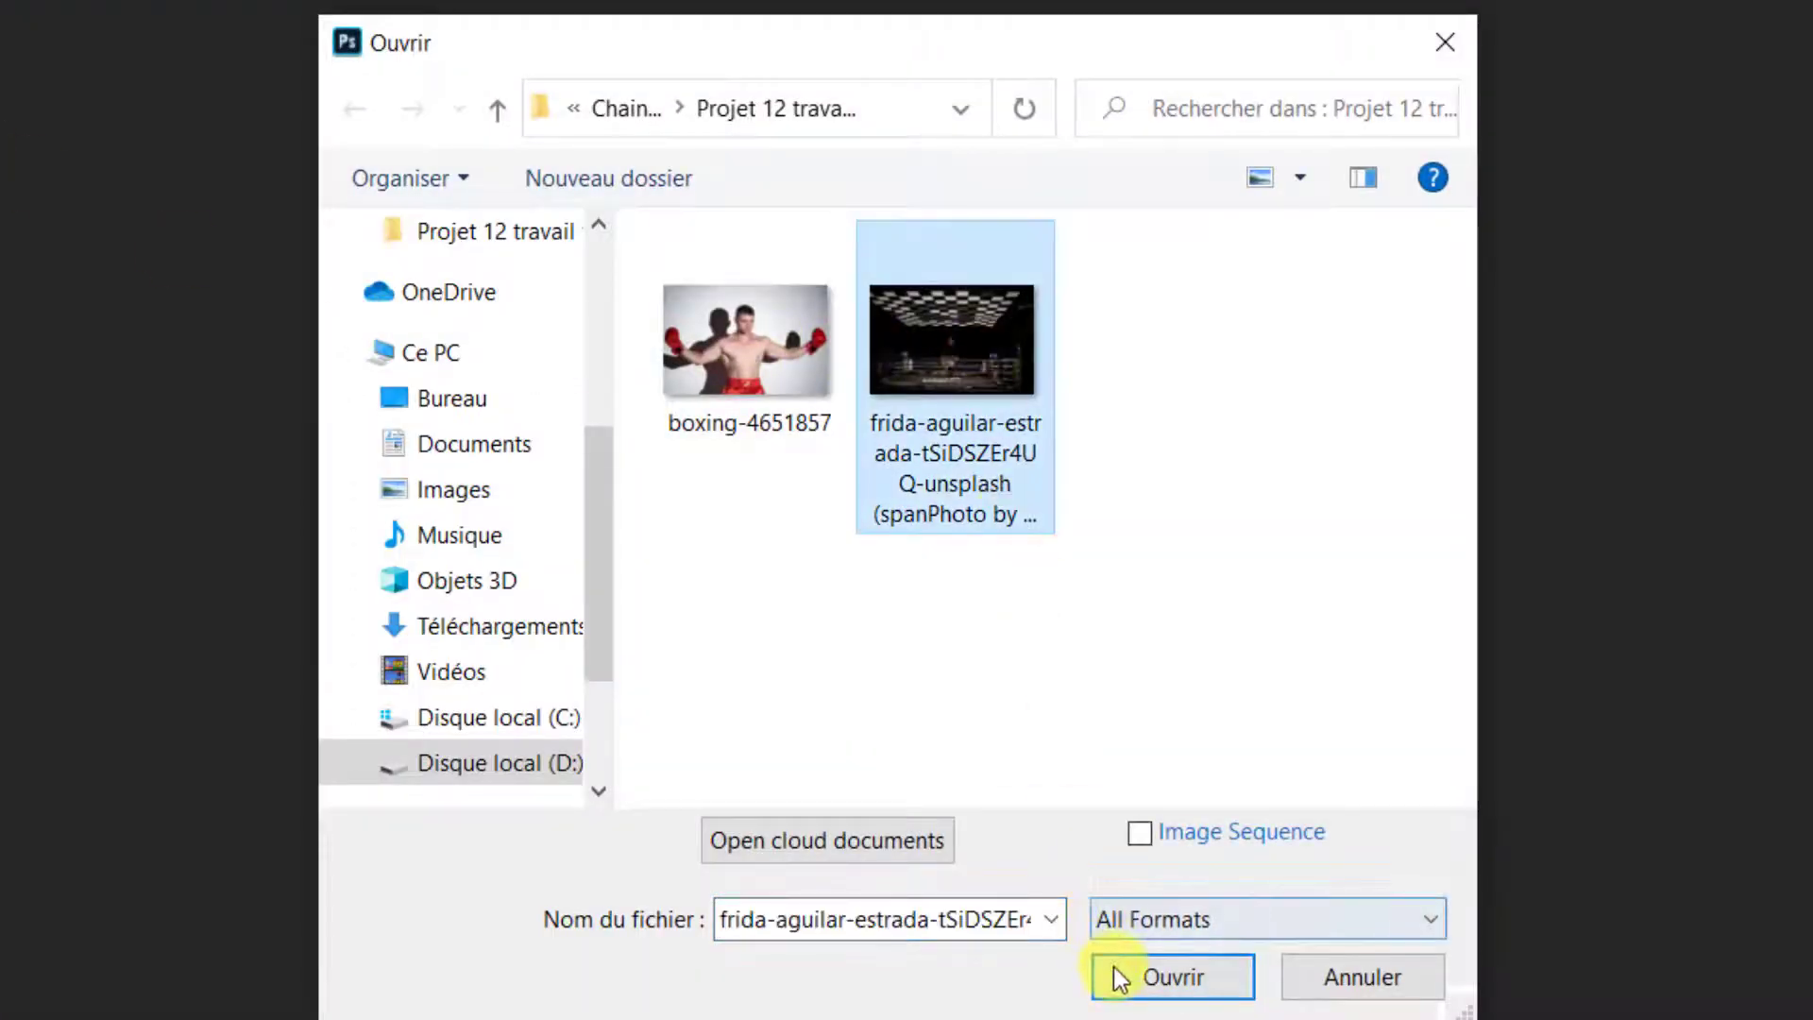
click(1114, 968)
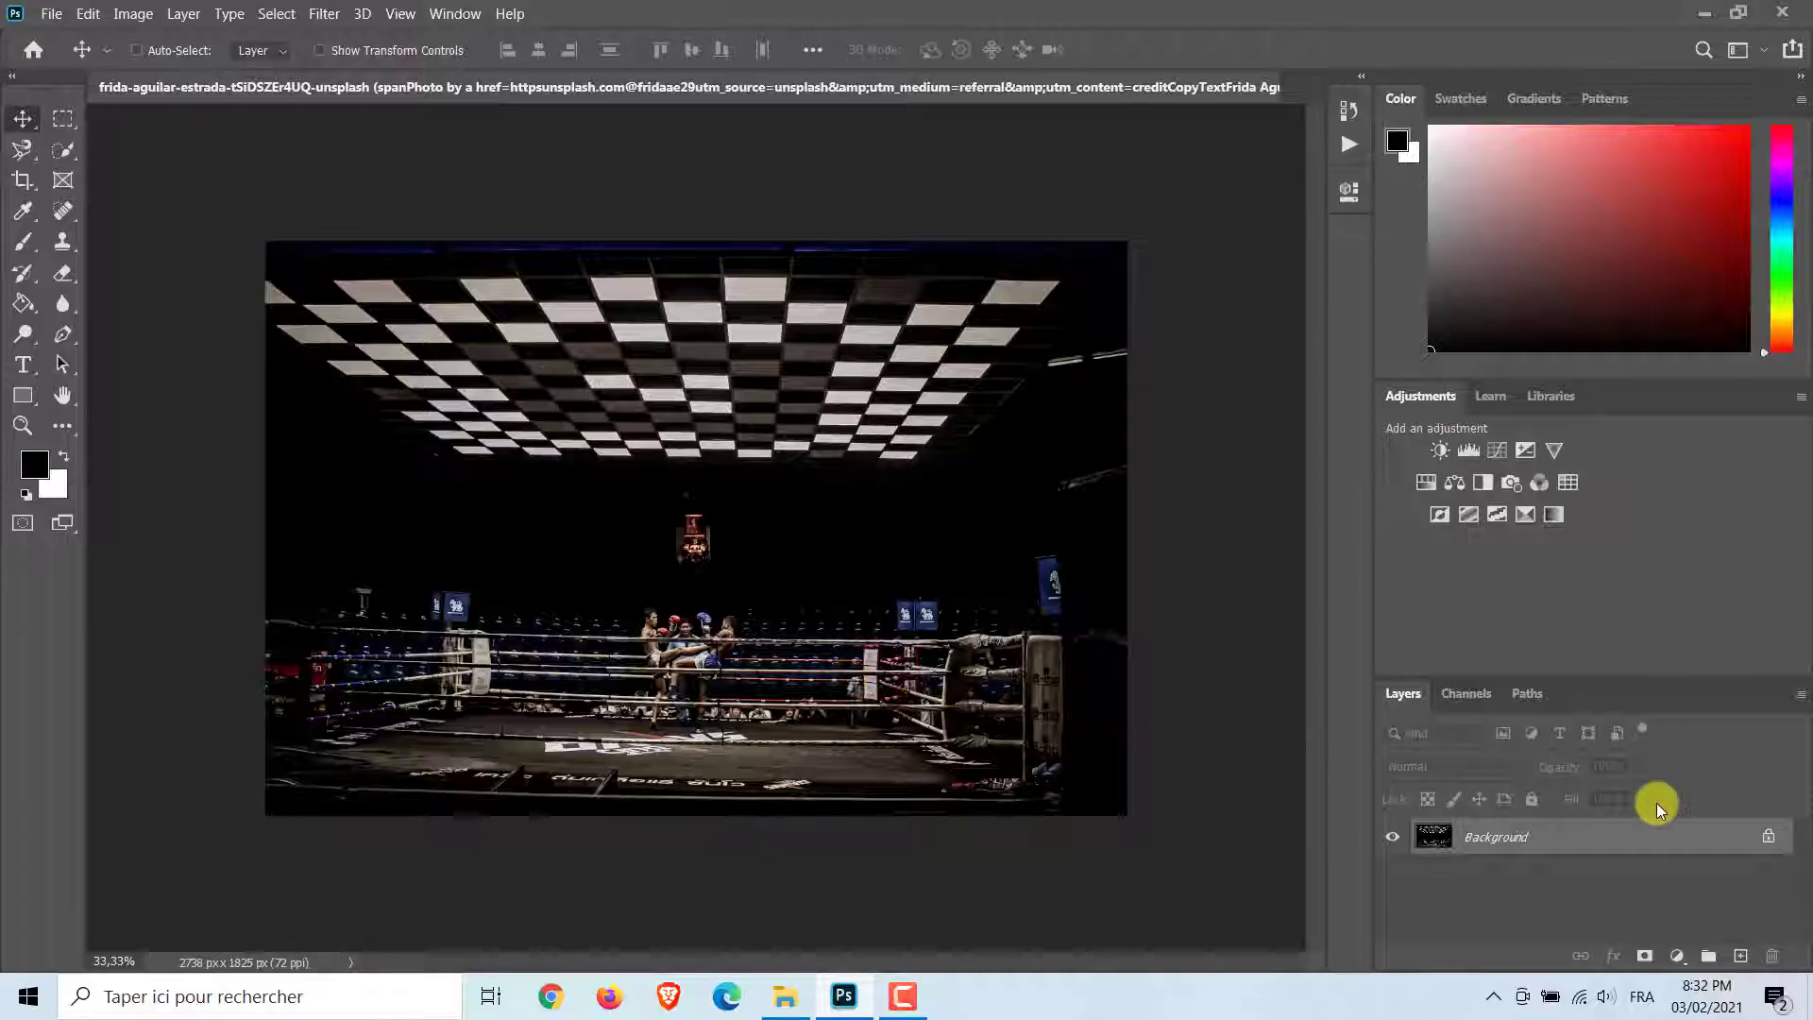
click(1768, 835)
click(22, 426)
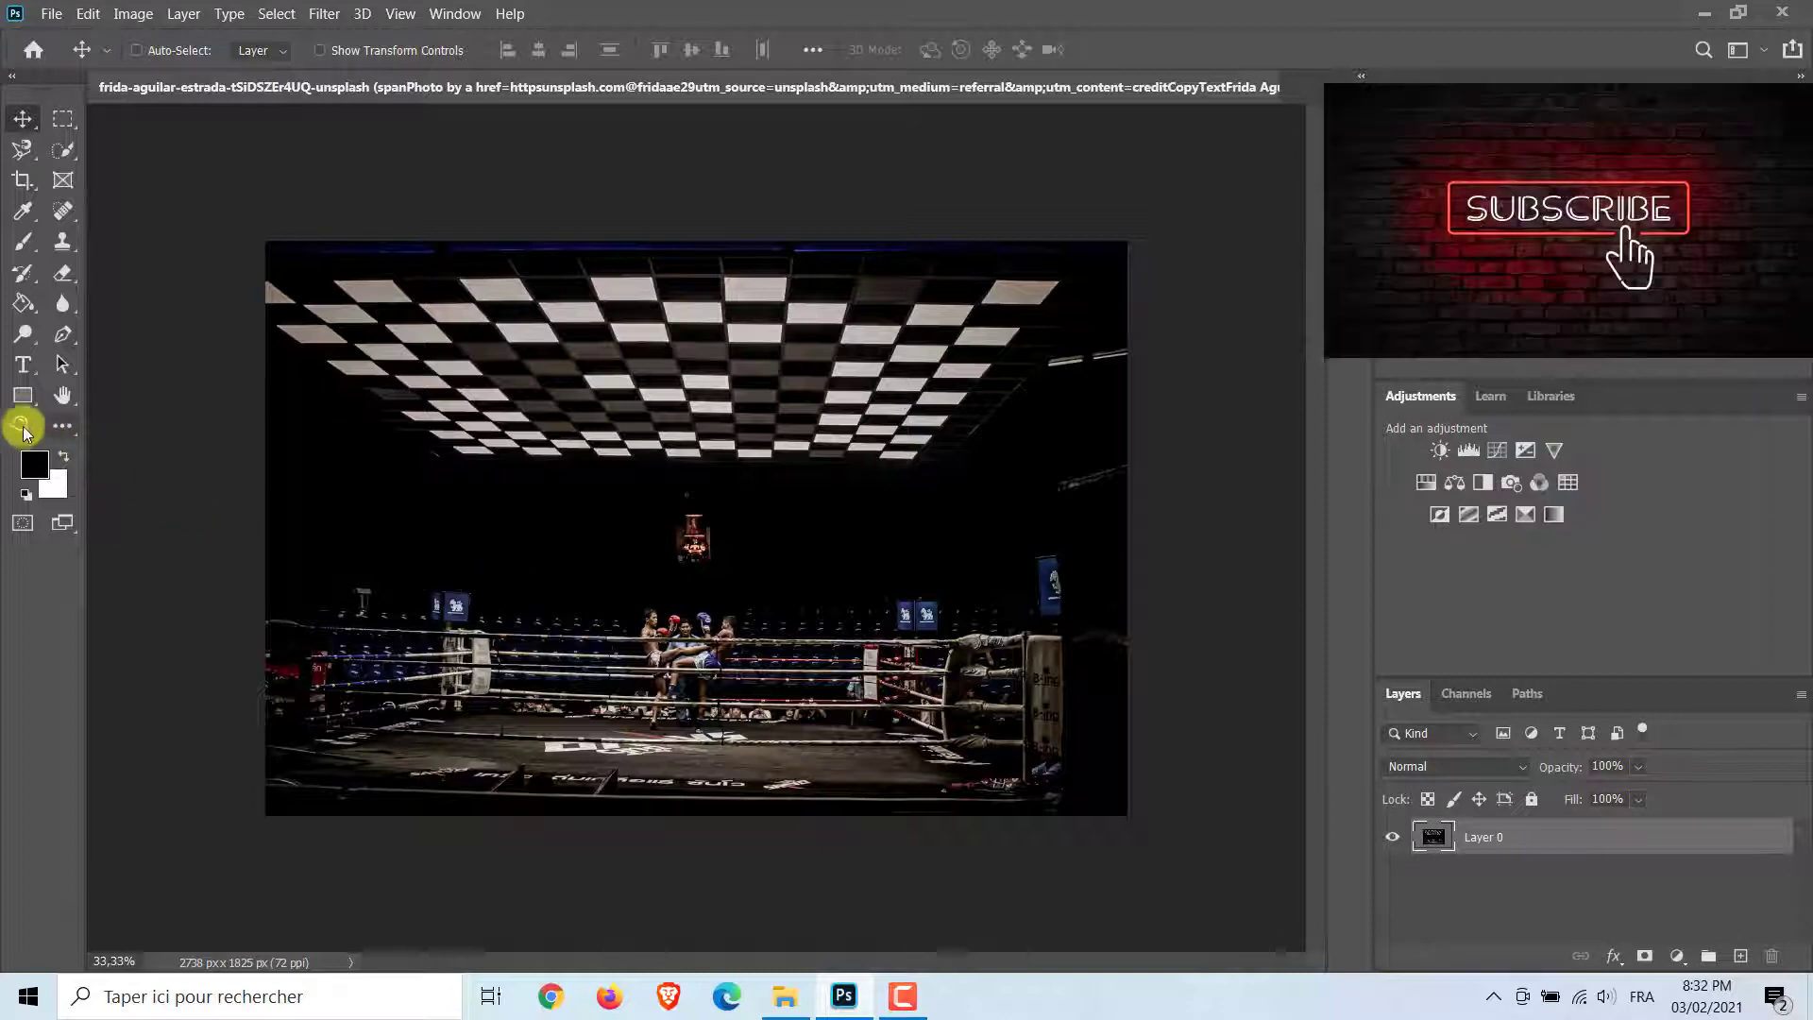
click(718, 49)
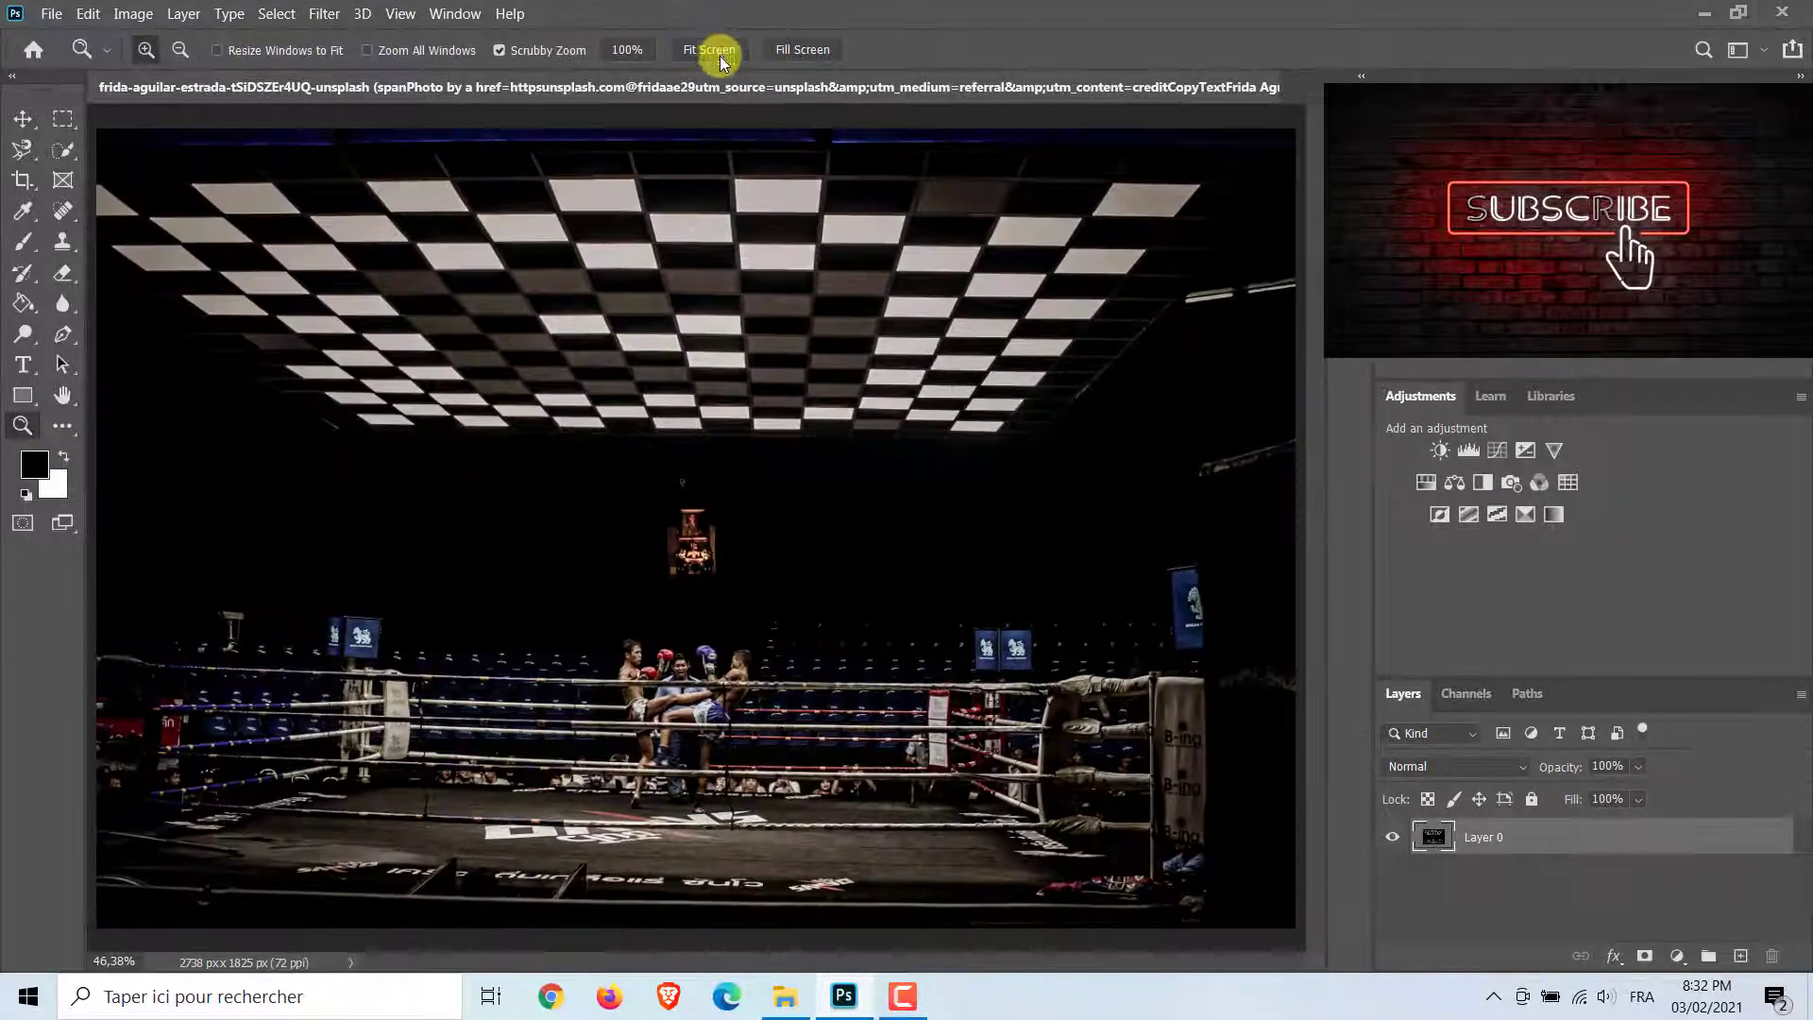
- Open the boxing-4651857 image, unlock its background layer and fit the image to the screen
click(45, 14)
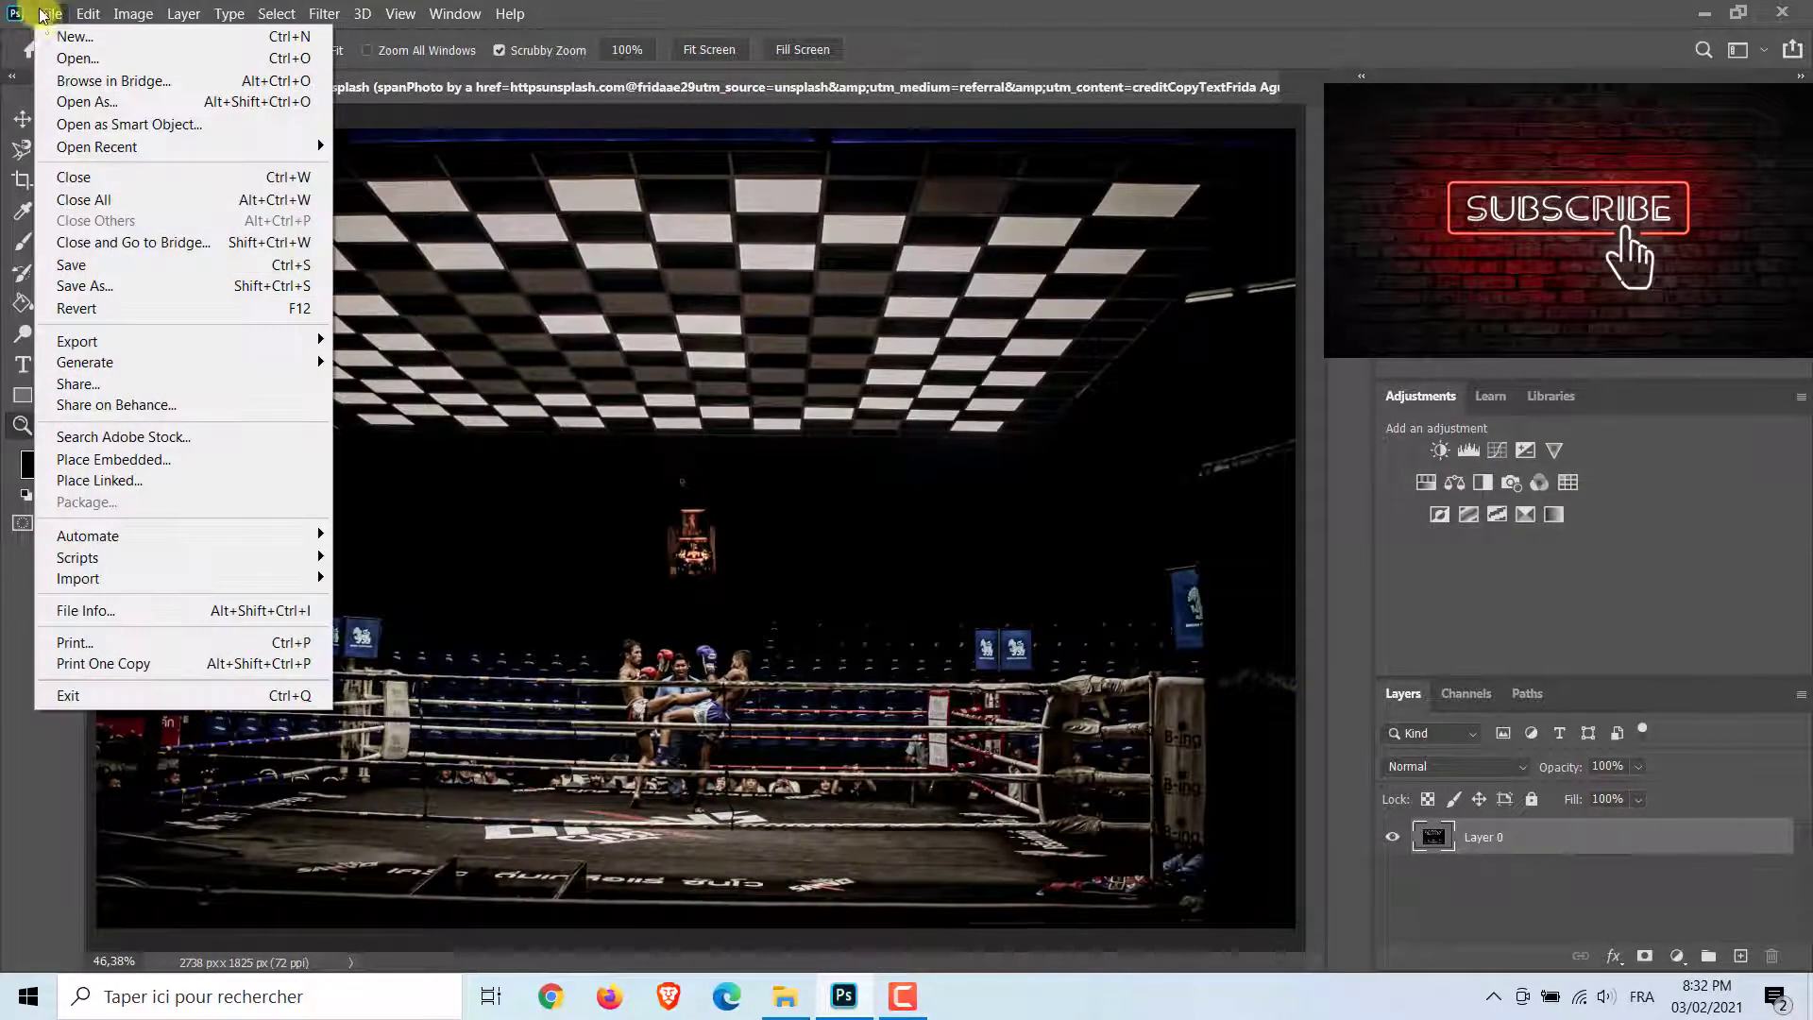
click(52, 55)
click(619, 293)
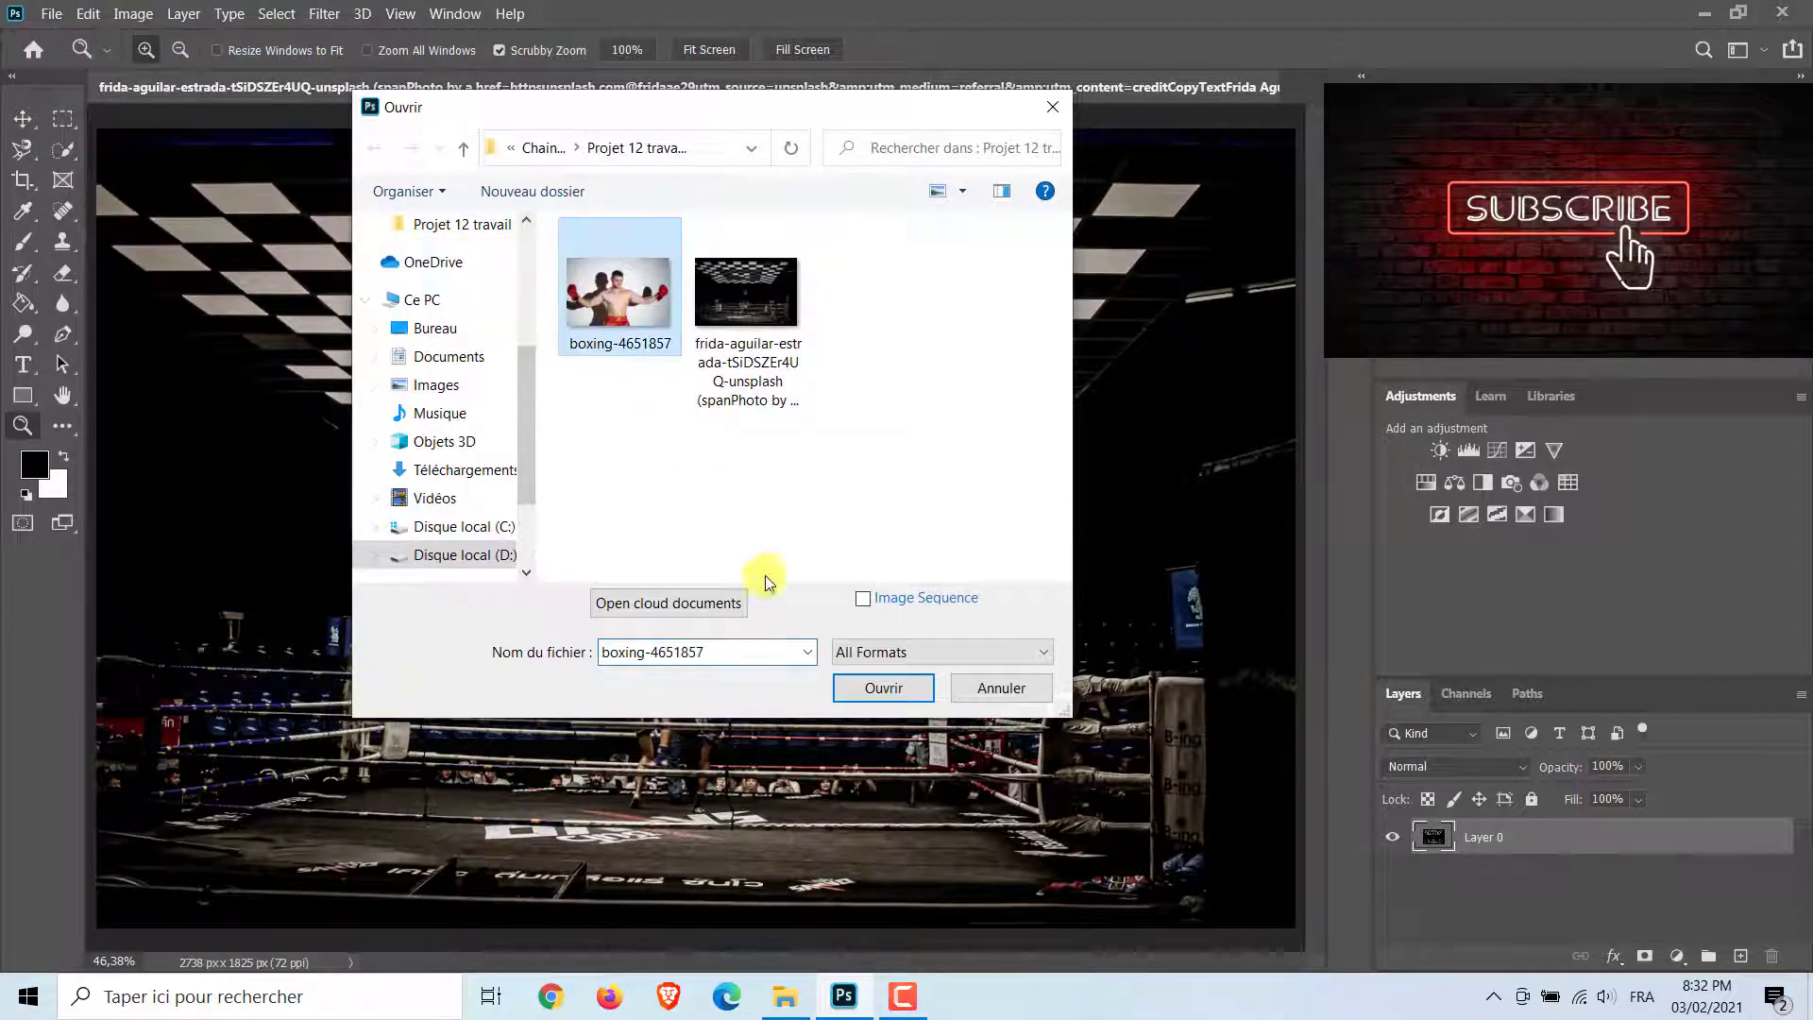
click(884, 687)
click(1779, 853)
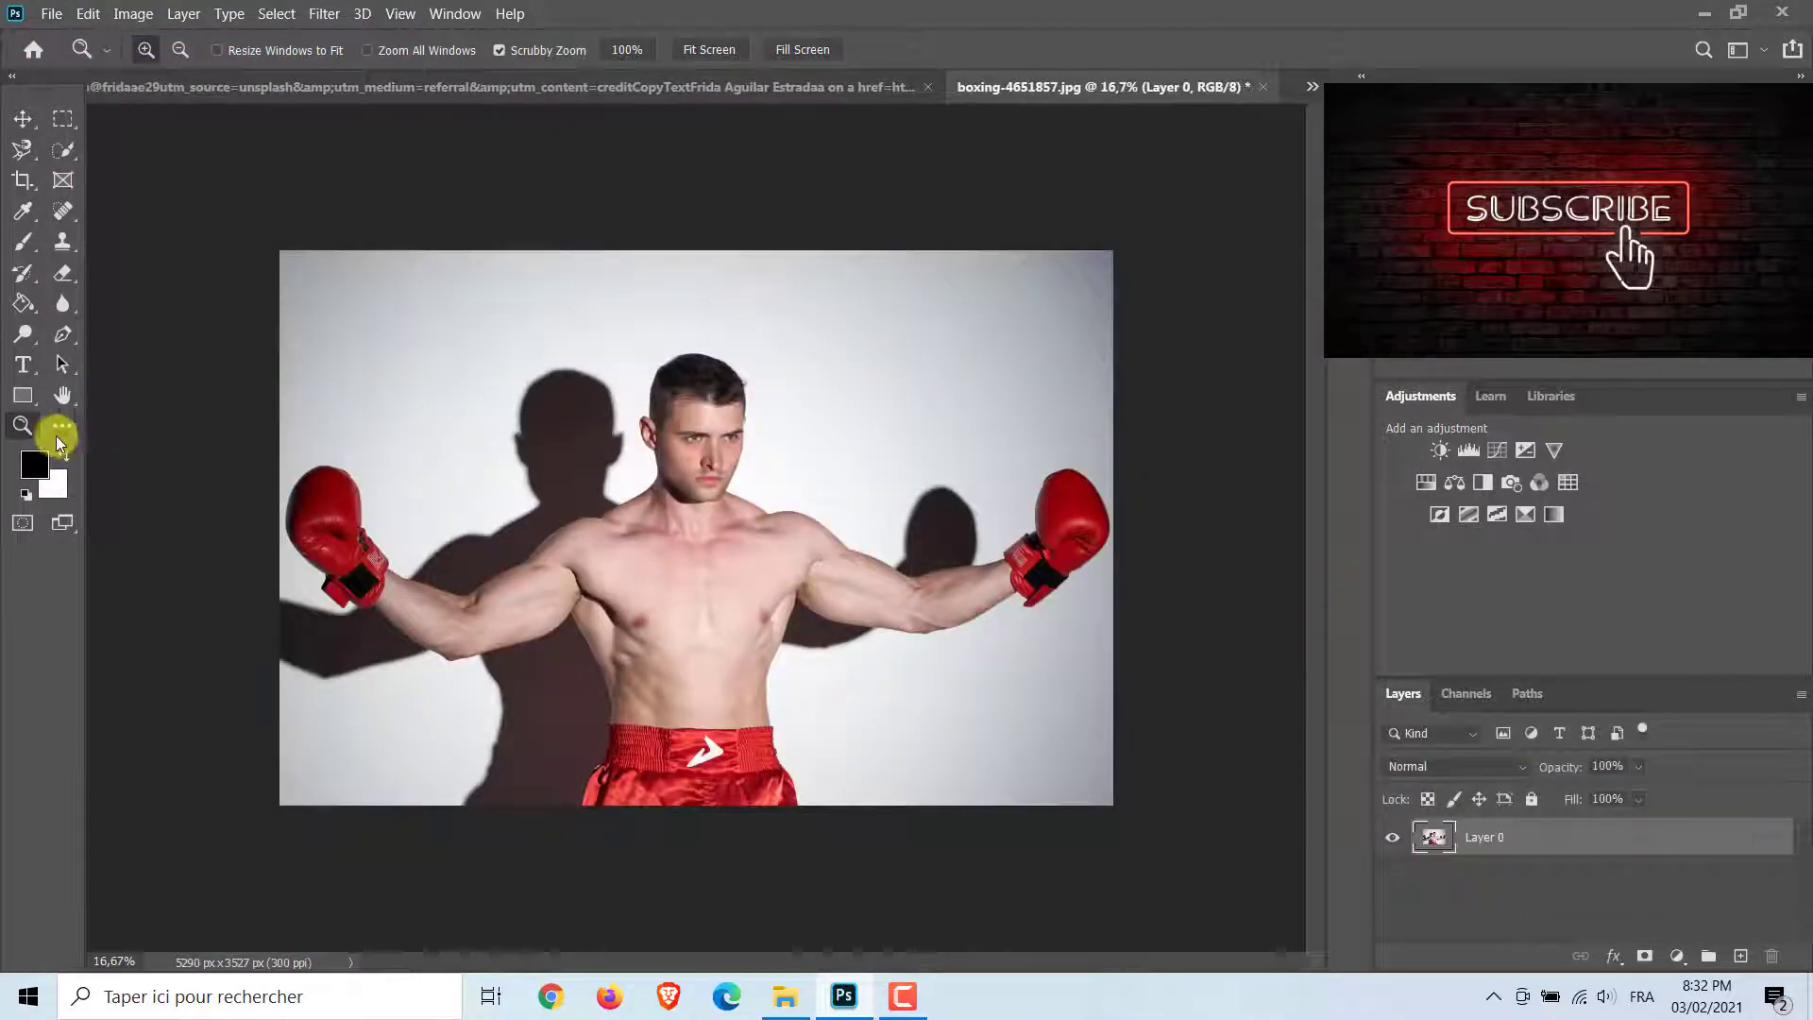
click(709, 54)
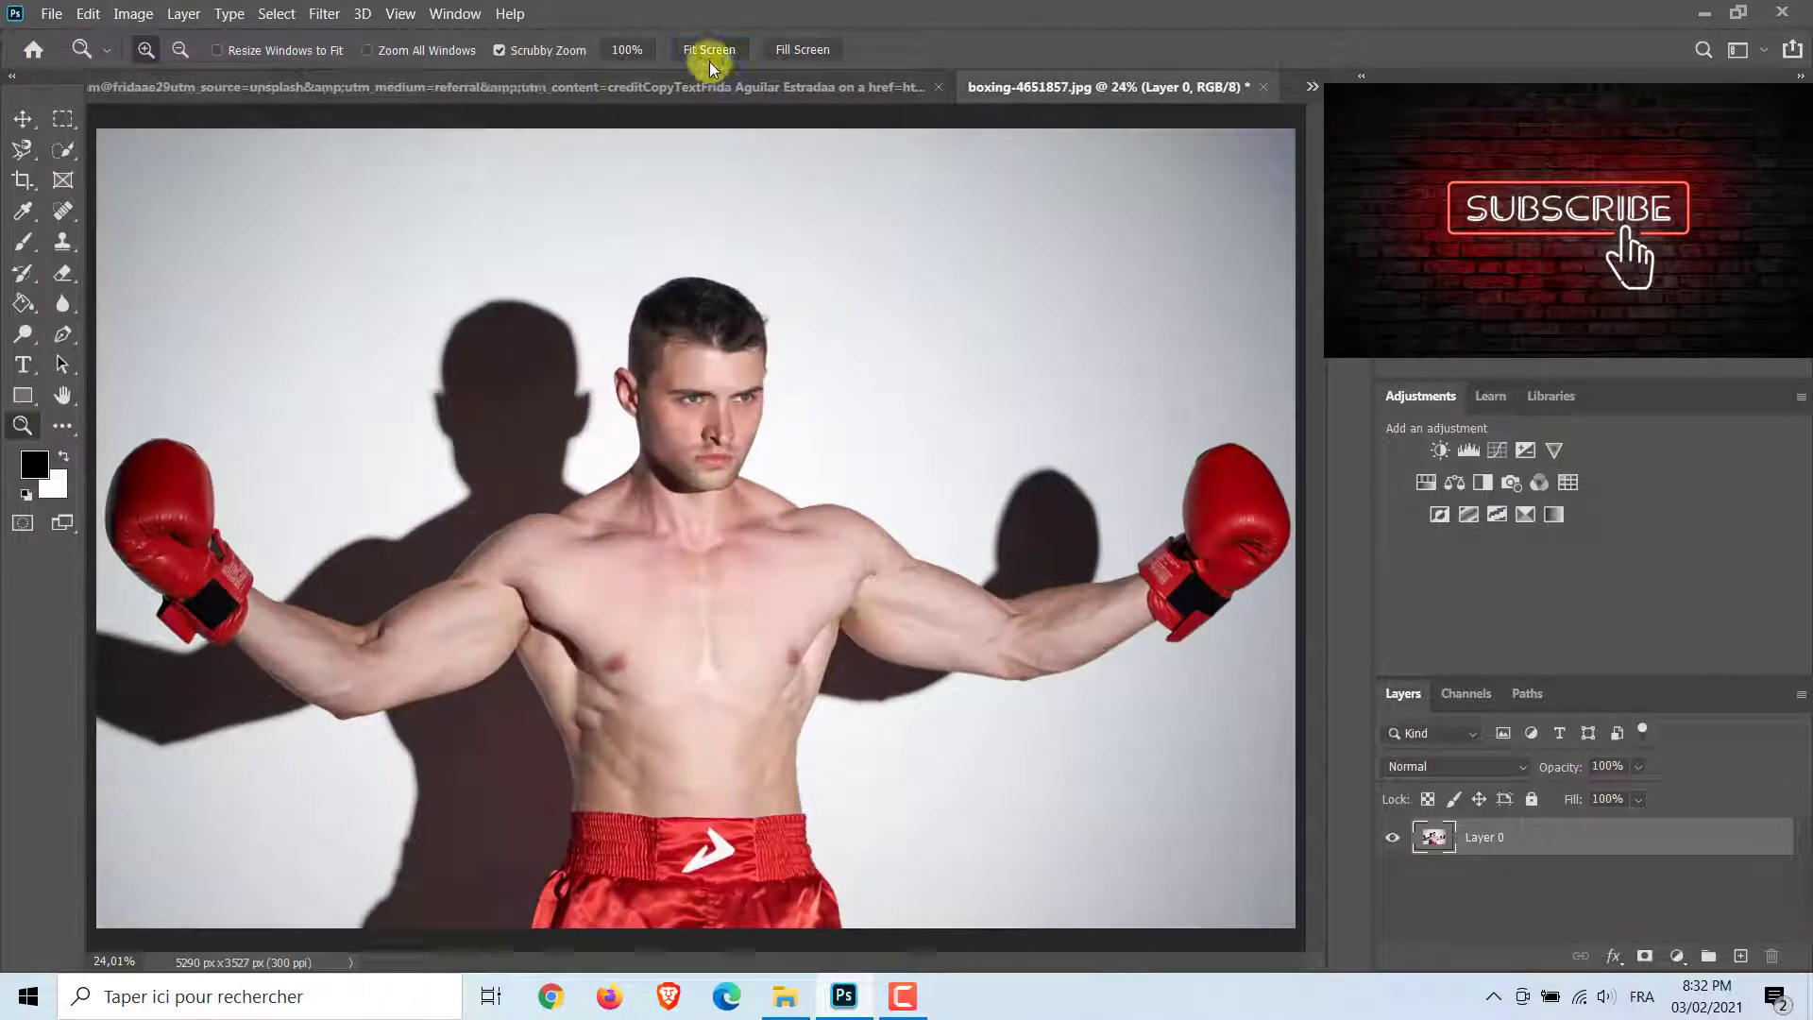
- Select the boxer's whole body, including both arms and gloves, with the Quick Selection Tool
click(63, 151)
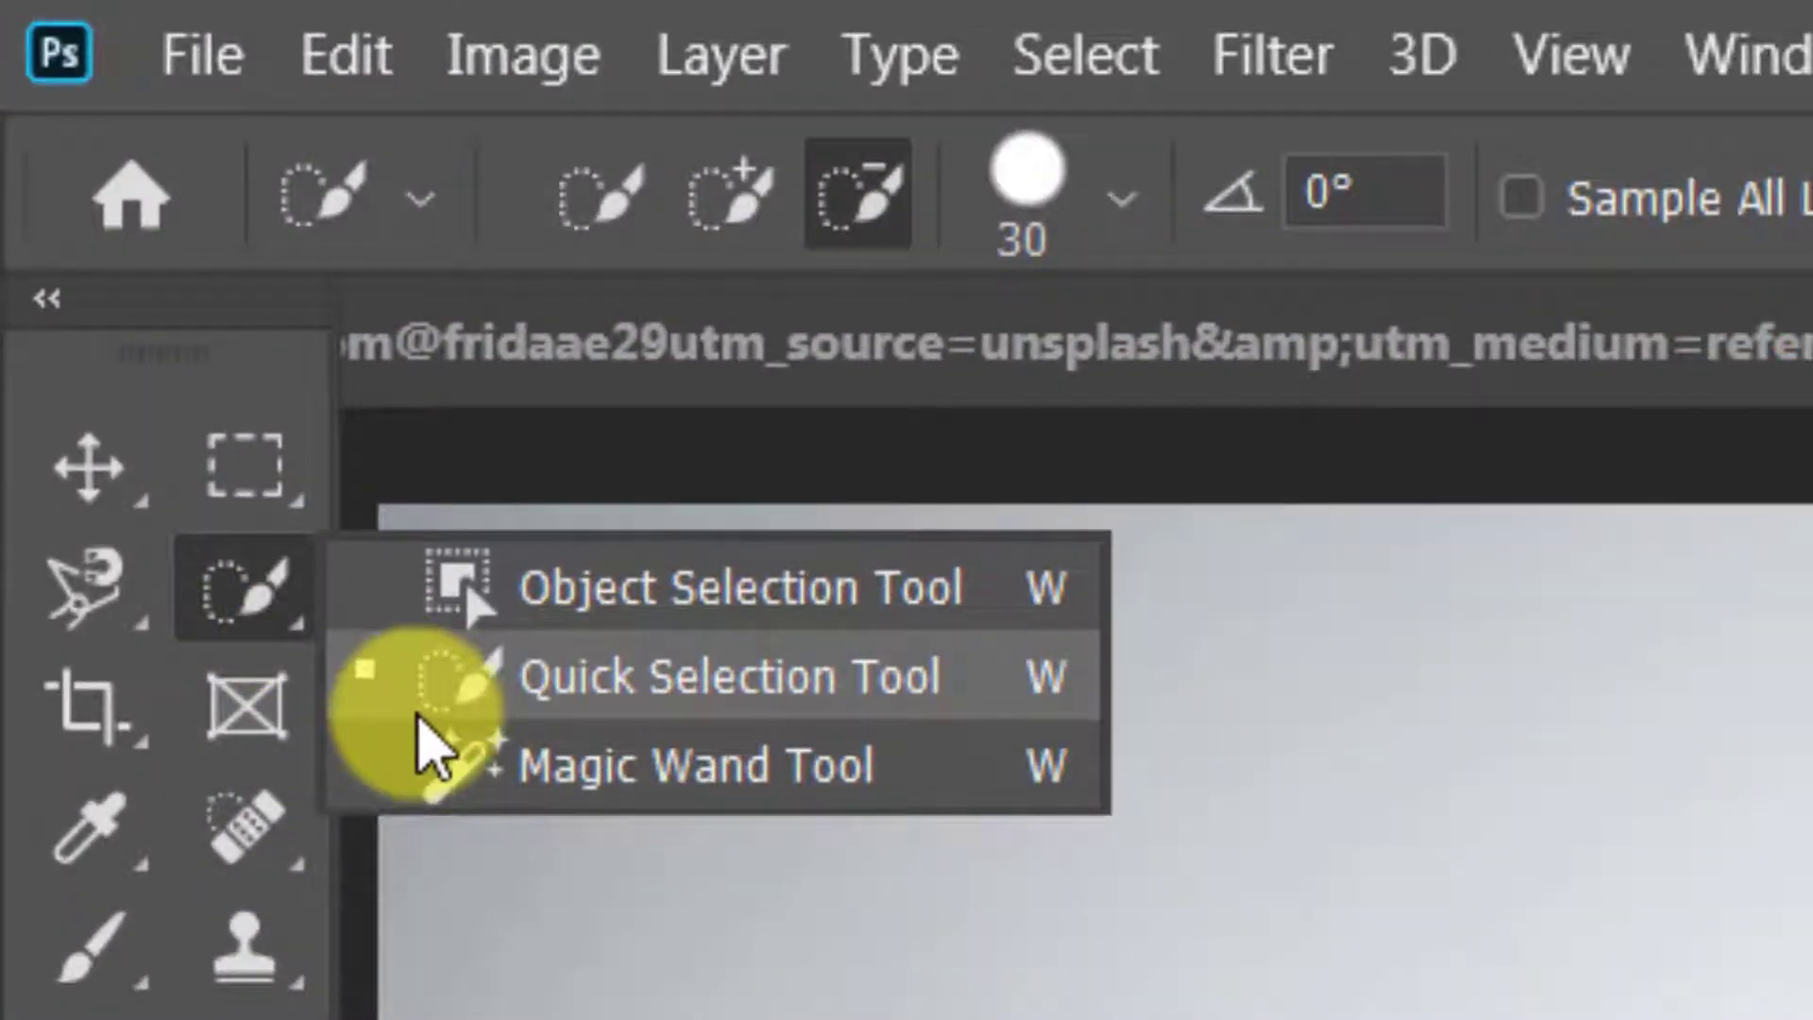
click(418, 714)
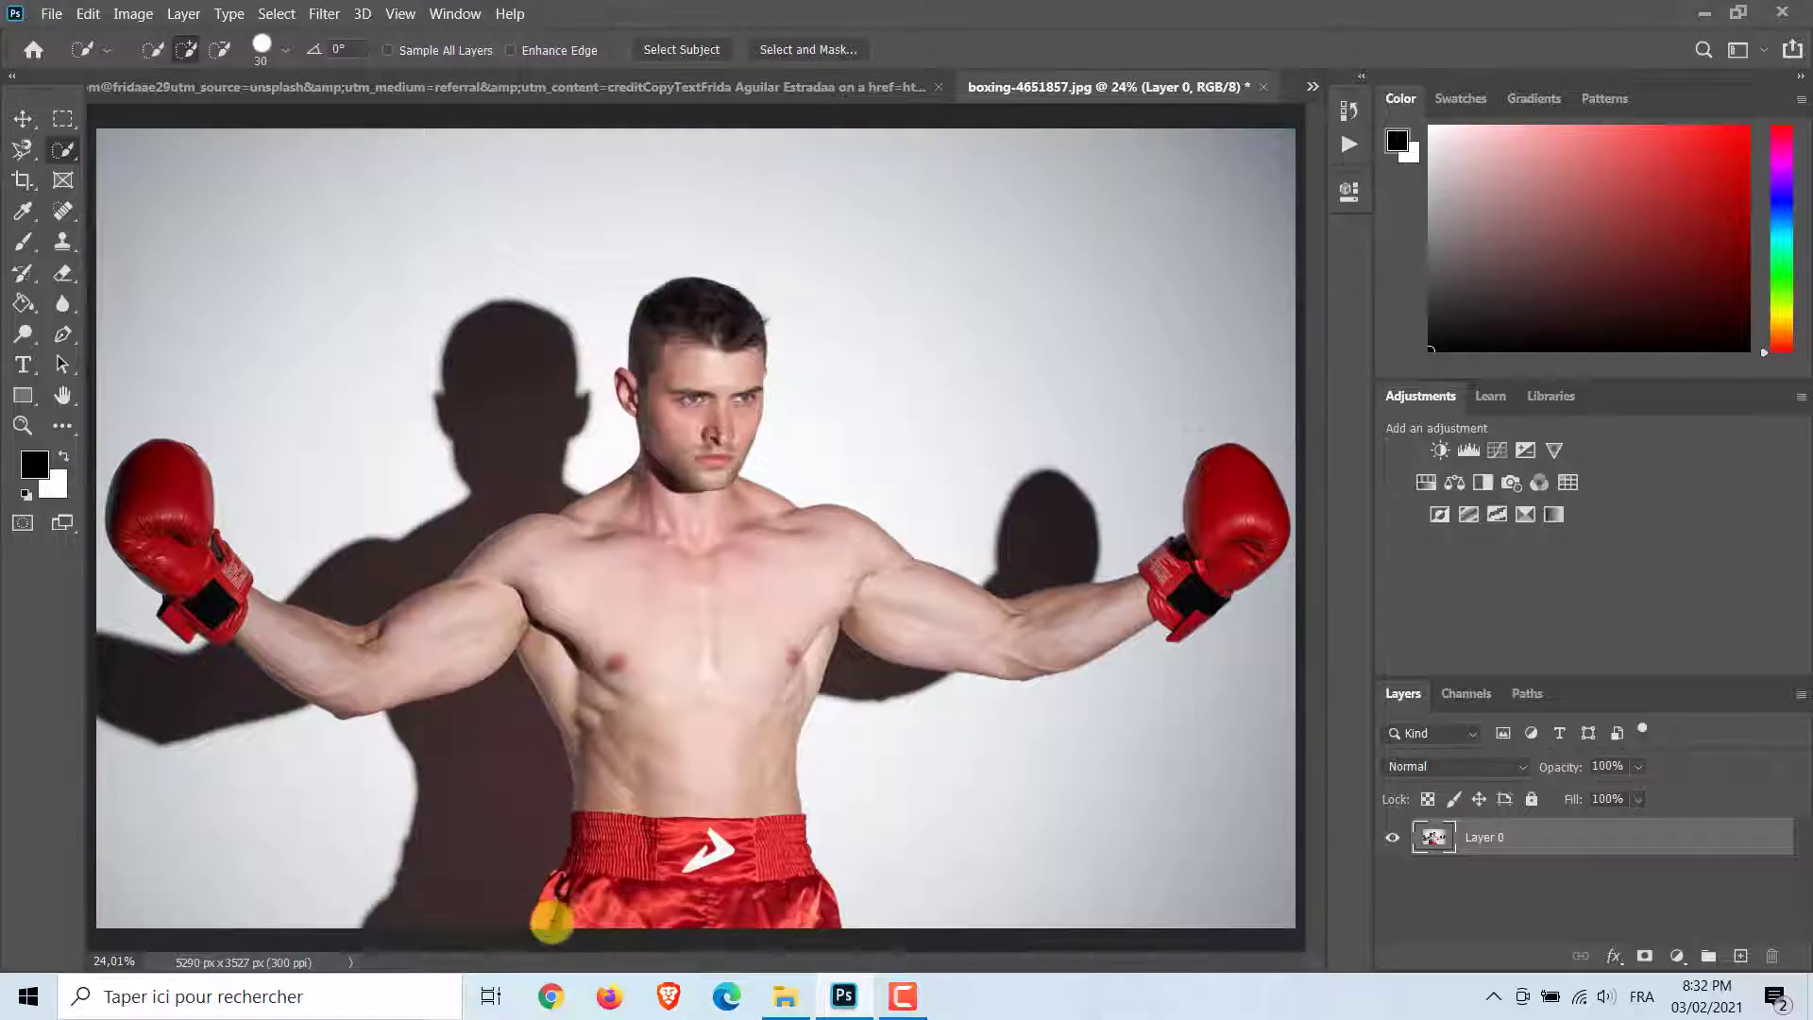
mouse_move(550, 911)
mouse_down()
mouse_move(759, 886)
mouse_move(711, 839)
mouse_move(583, 876)
mouse_move(585, 828)
mouse_move(710, 662)
mouse_move(865, 595)
mouse_move(1170, 594)
mouse_move(1223, 533)
mouse_move(1169, 628)
mouse_move(619, 384)
mouse_up()
mouse_move(545, 571)
mouse_down()
mouse_move(420, 634)
mouse_move(187, 612)
mouse_move(220, 568)
mouse_move(173, 561)
mouse_up()
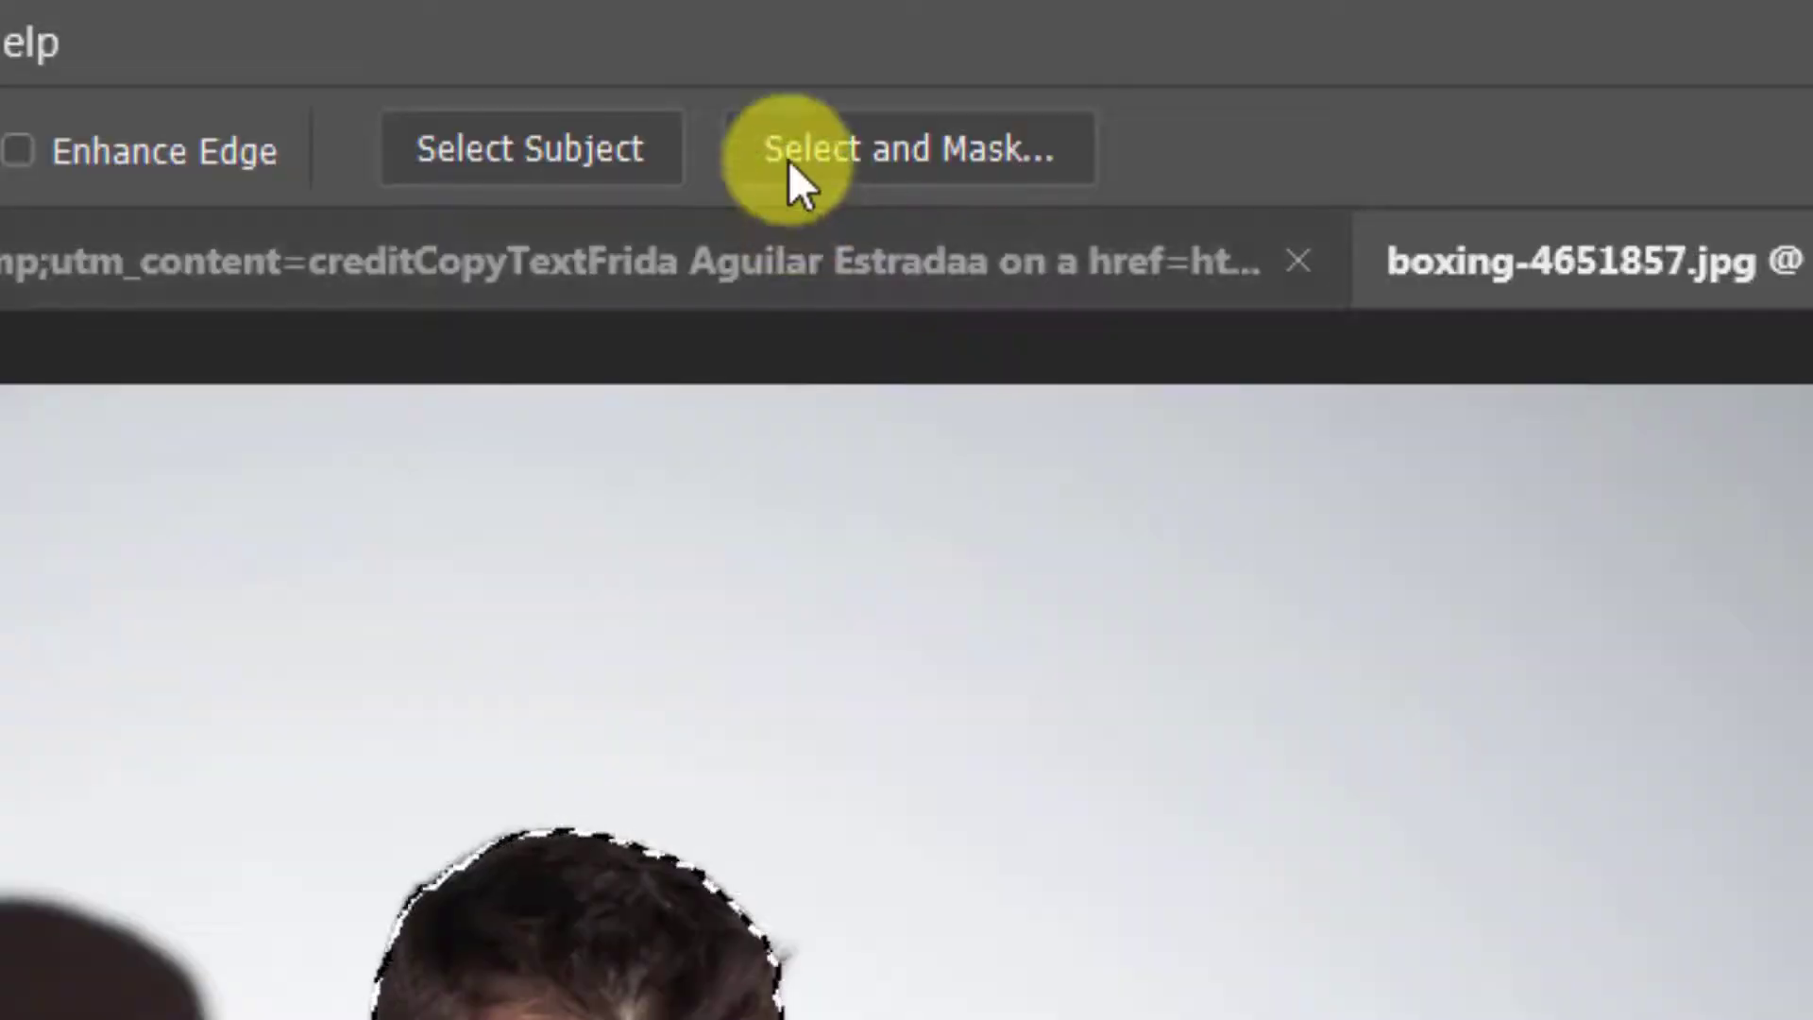
- Open Select and Mask for the boxer selection and set the view mode to Overlay
click(769, 53)
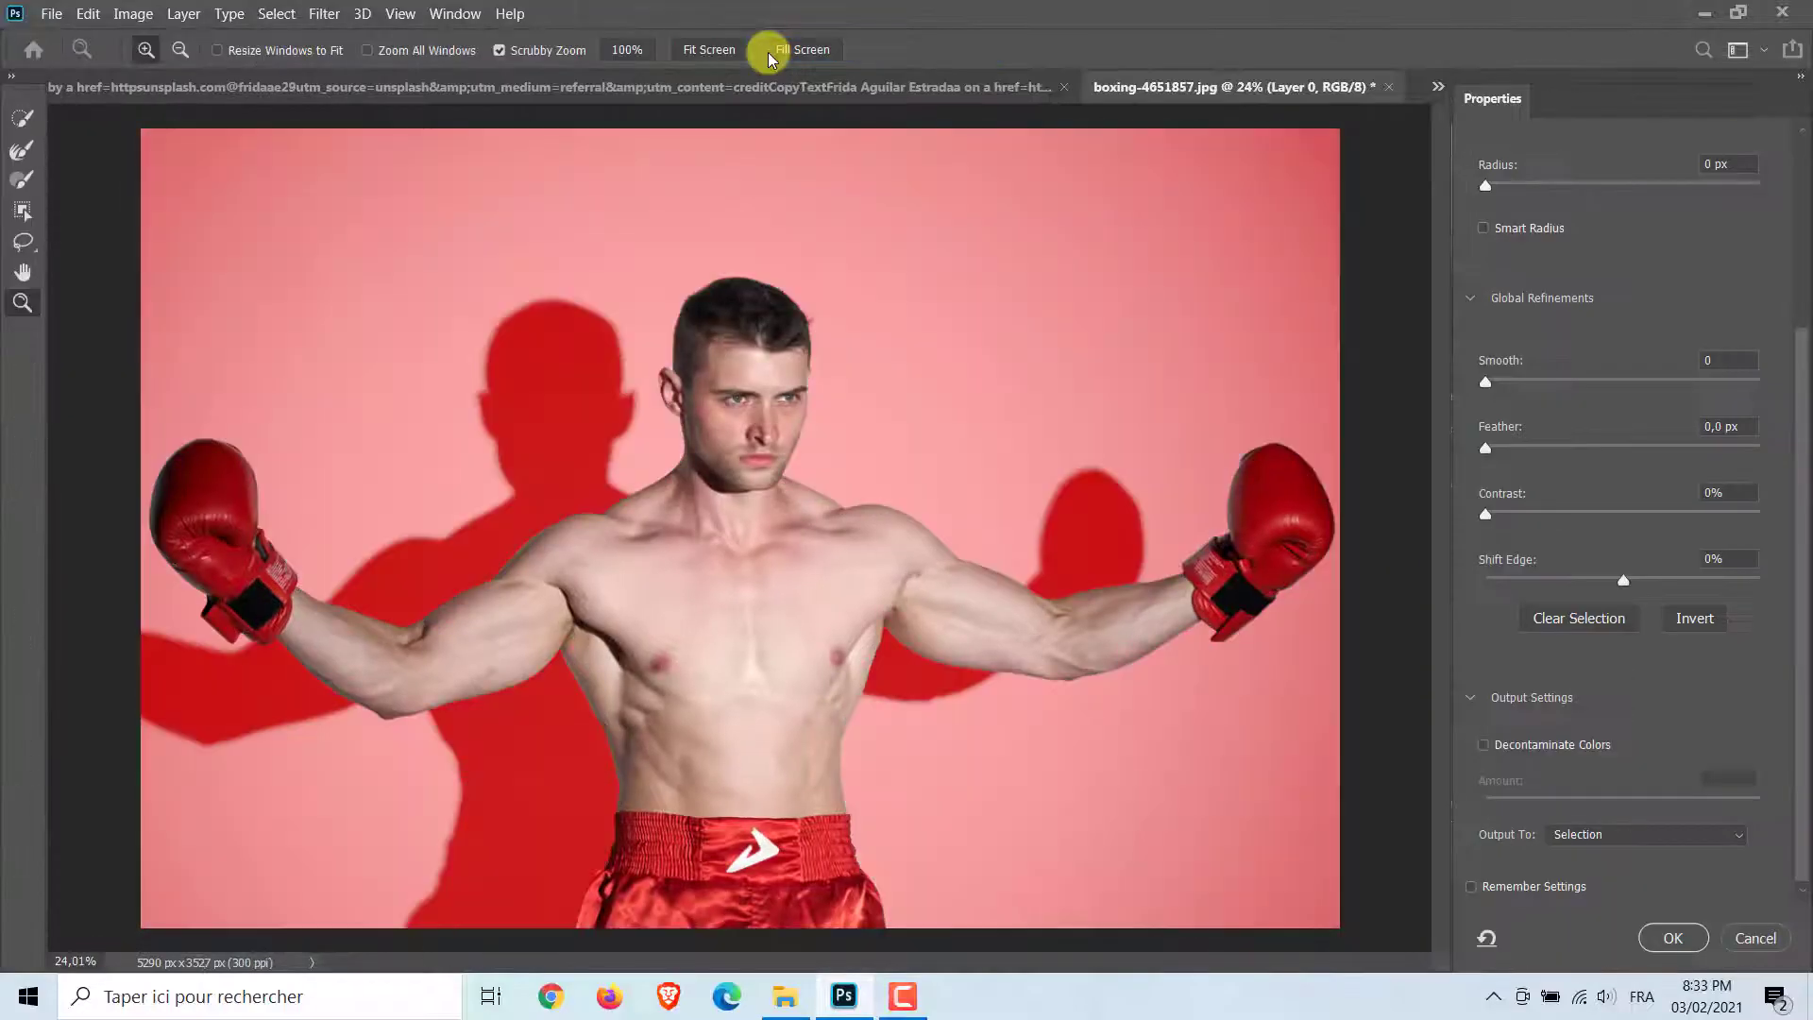
scroll(1799, 557, up, 5)
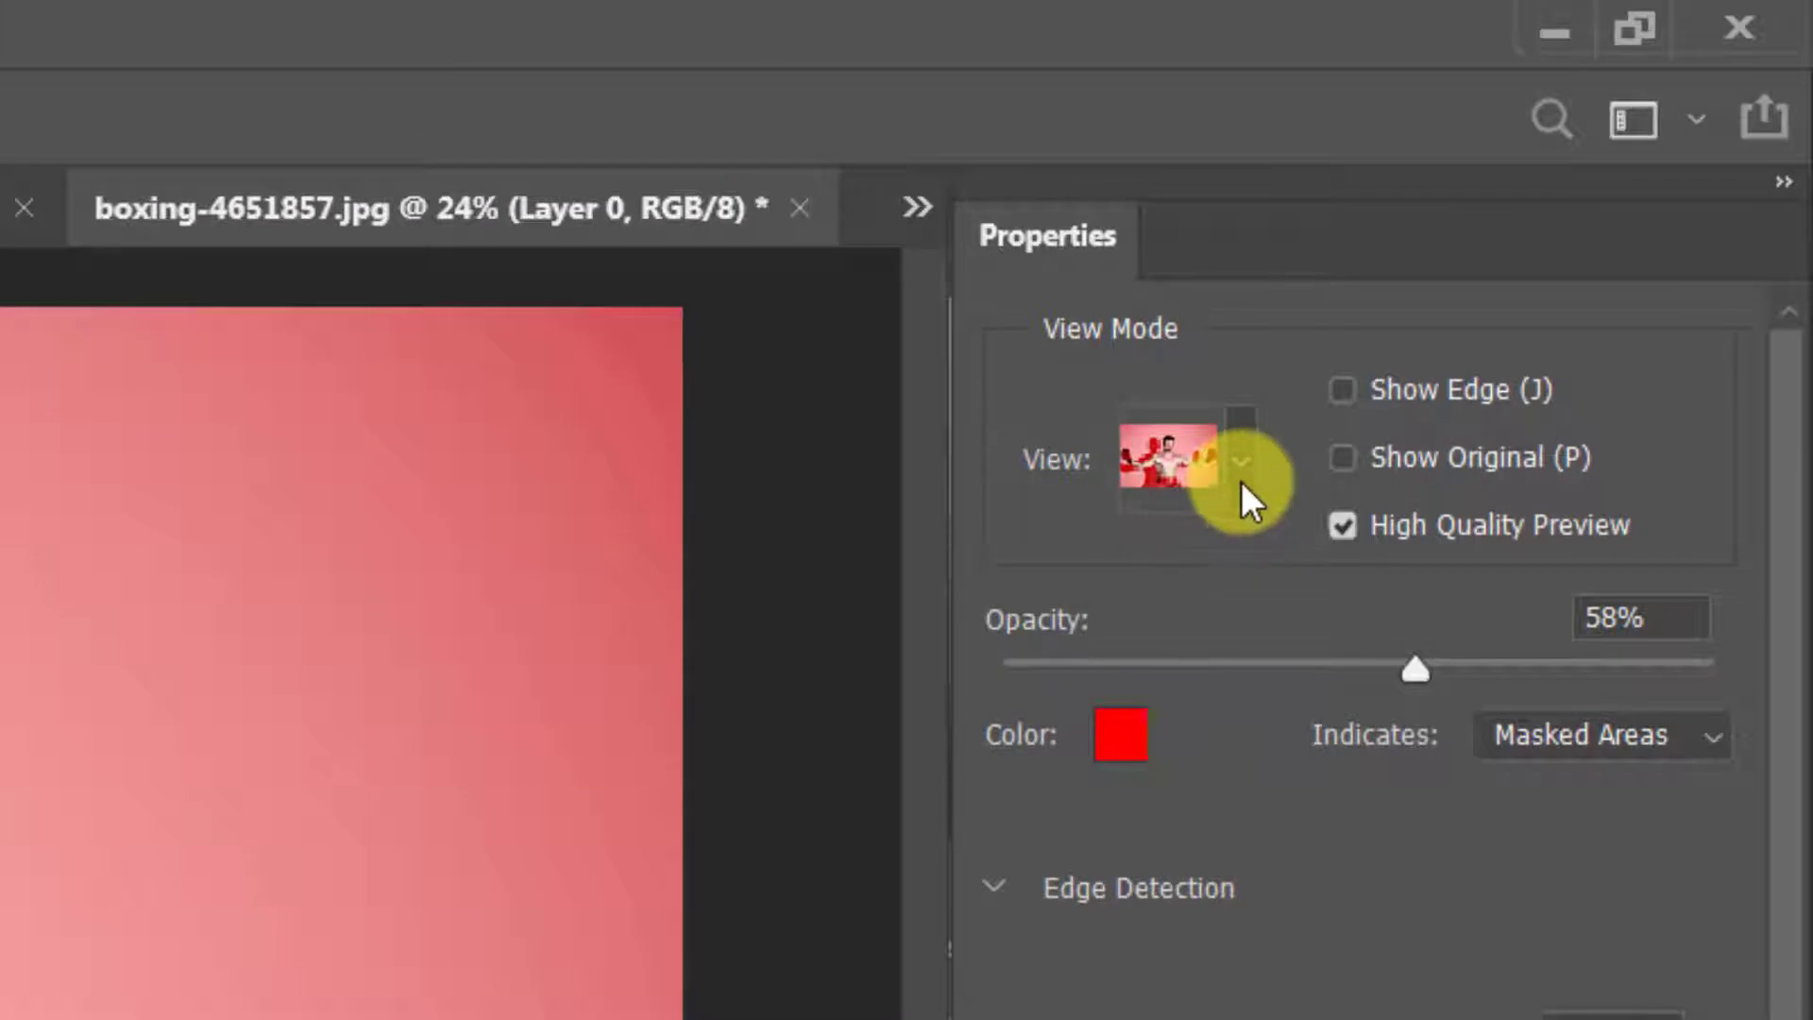
click(1240, 480)
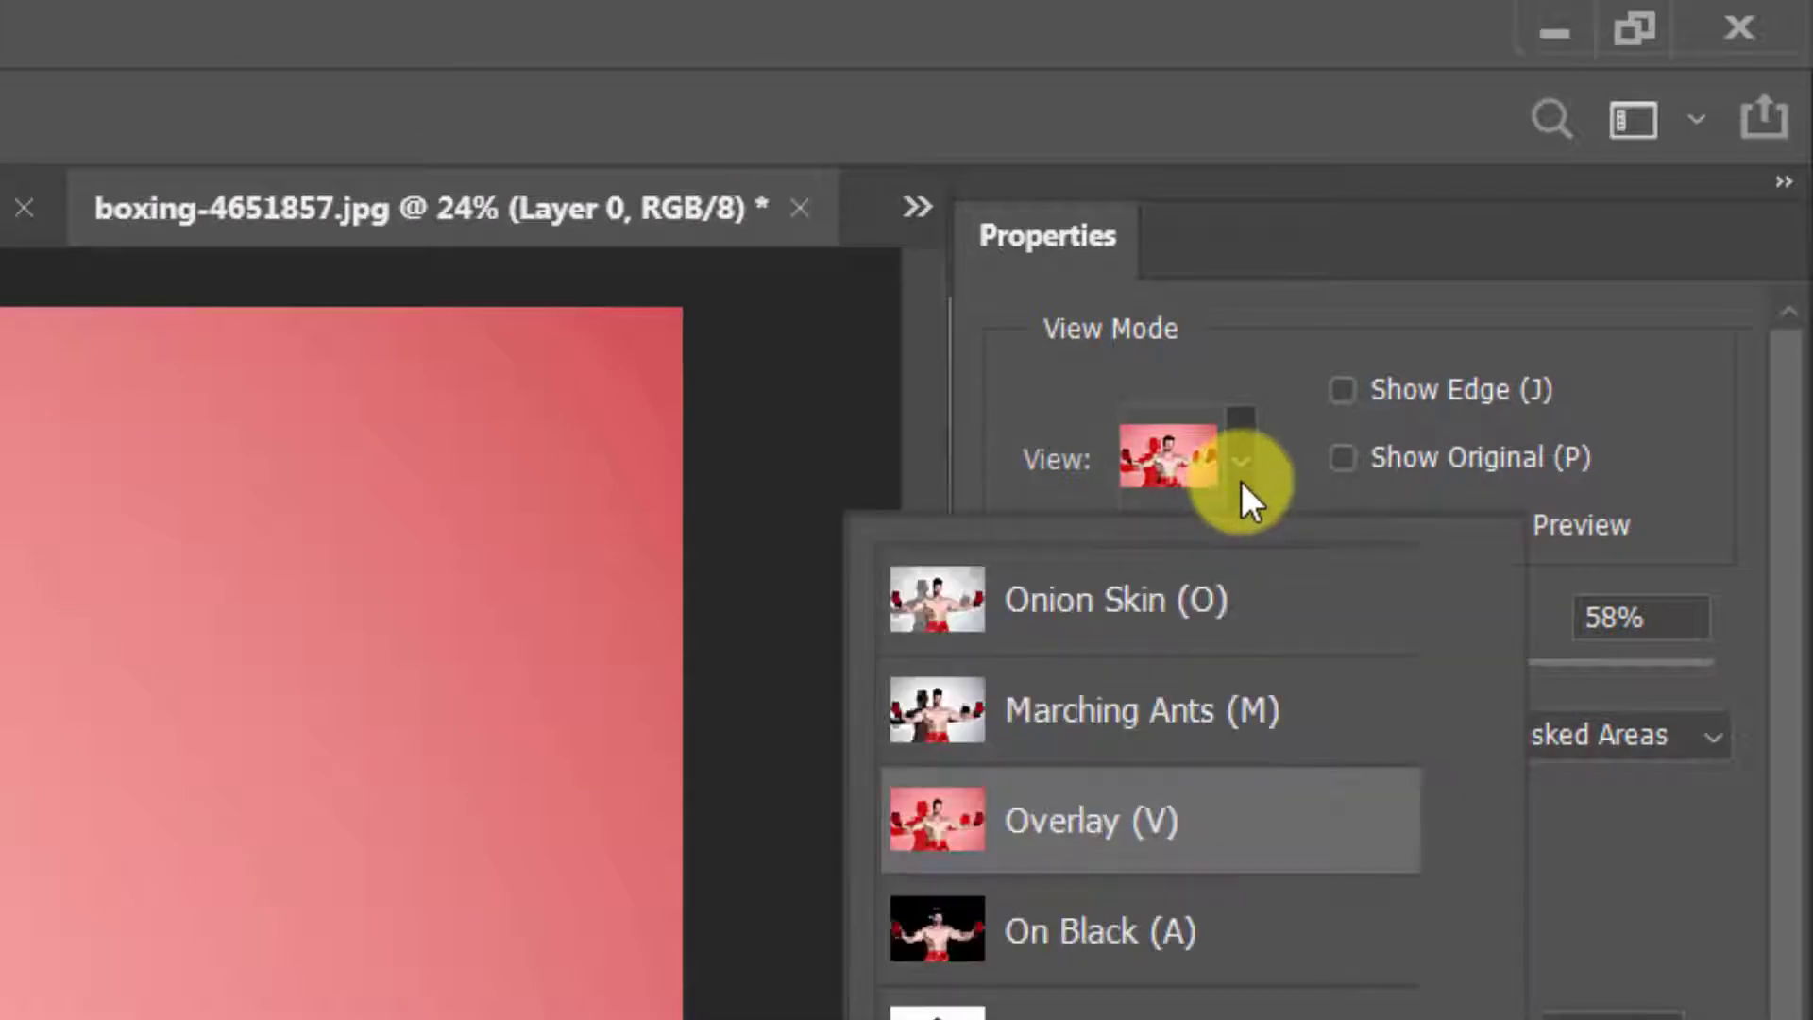
click(1313, 838)
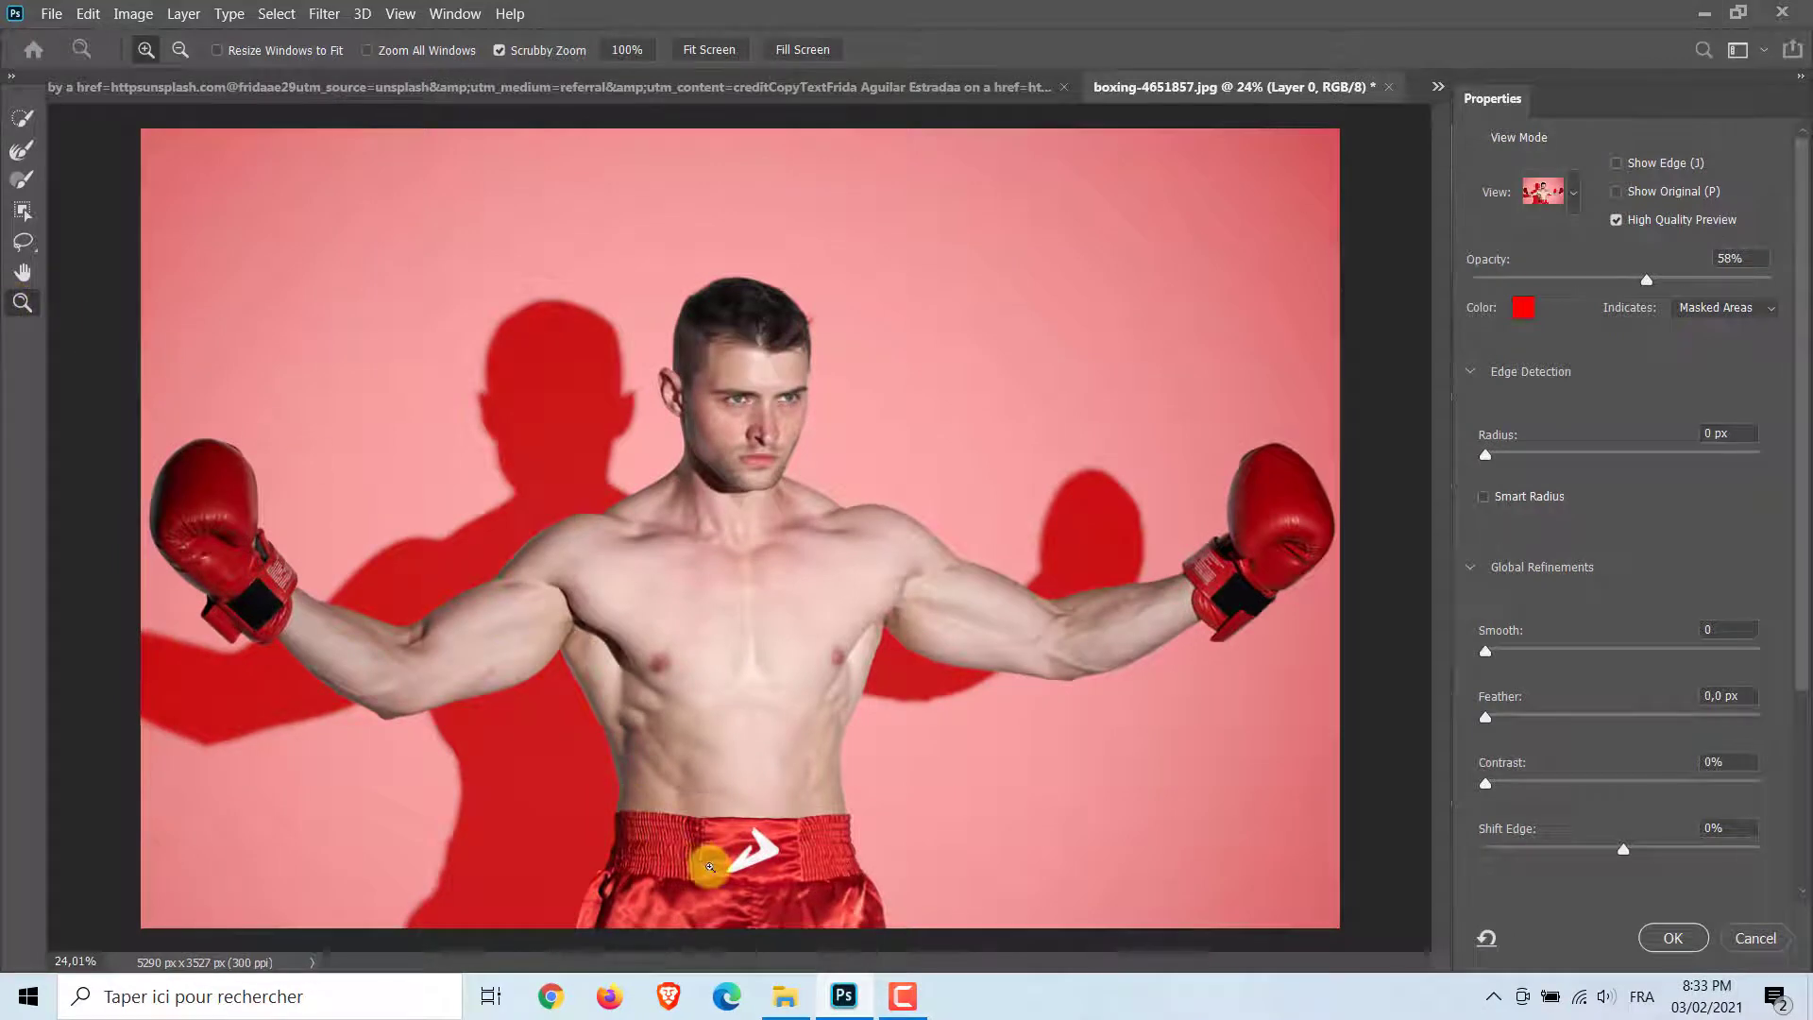
- Refine the selection edge where the boxer's ear meets his hair, using the Refine Edge Brush in add mode
drag(710, 868, 740, 895)
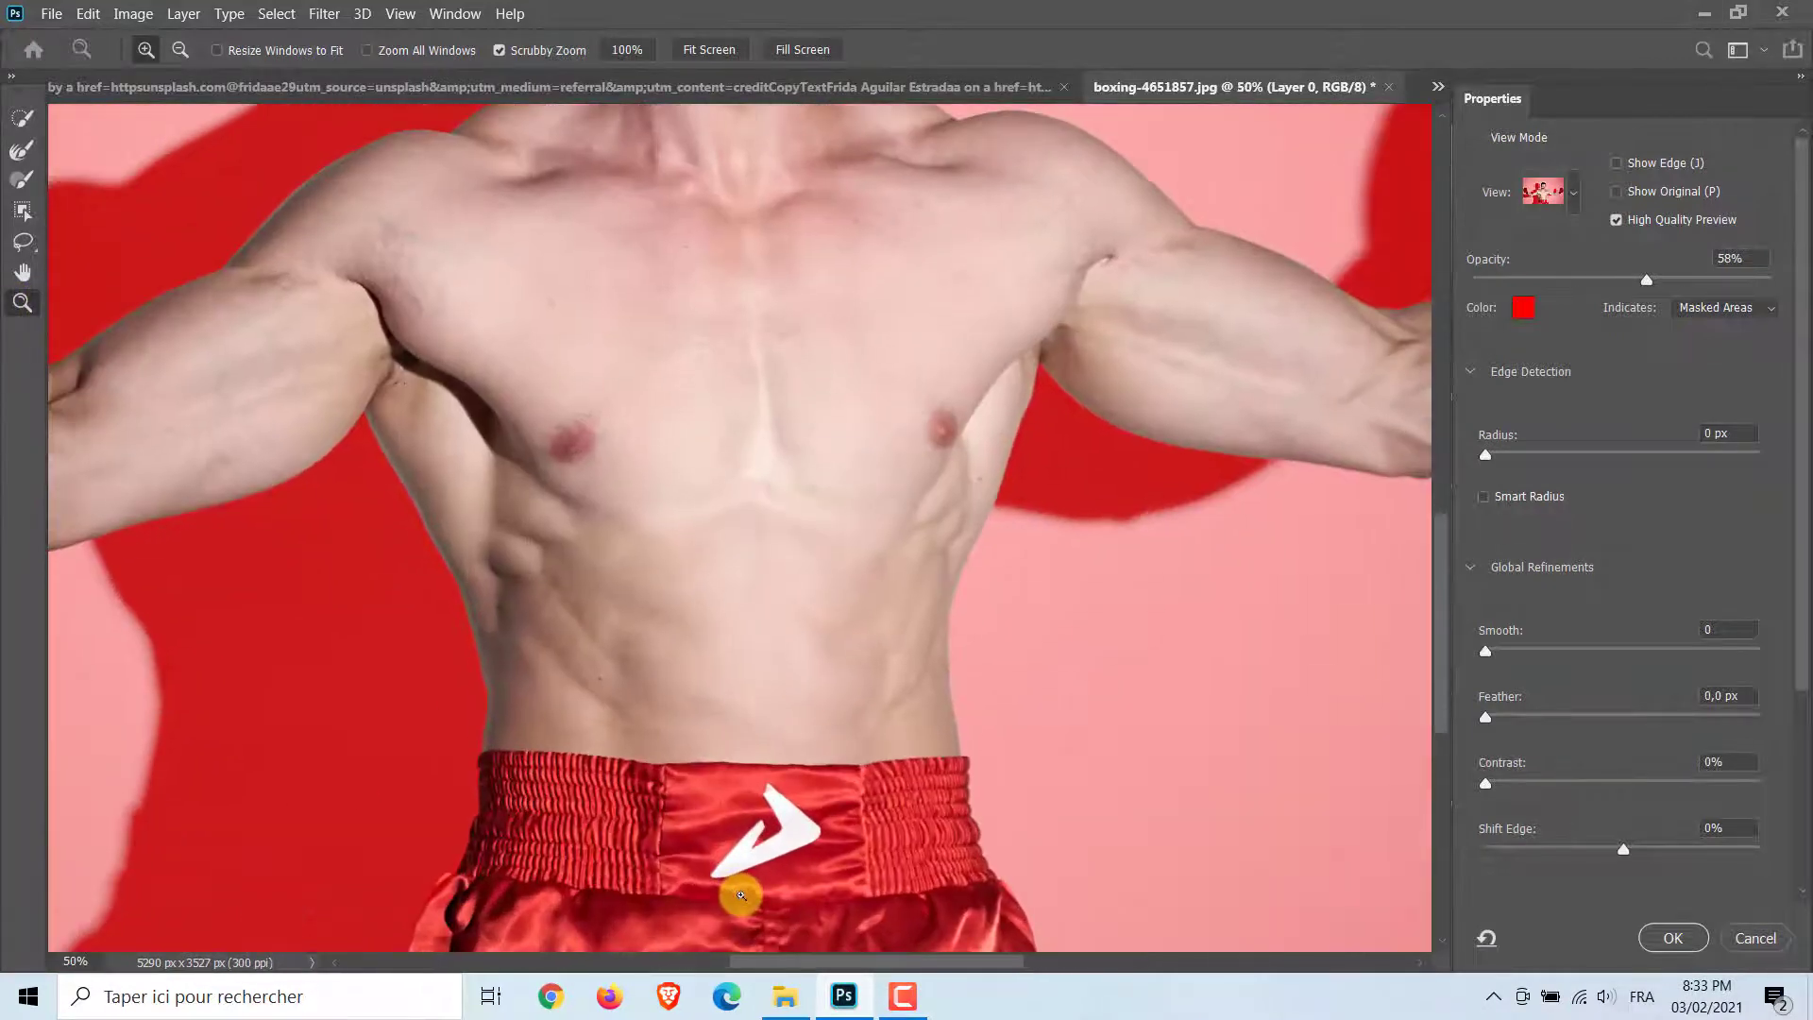
scroll(1445, 595, up, 5)
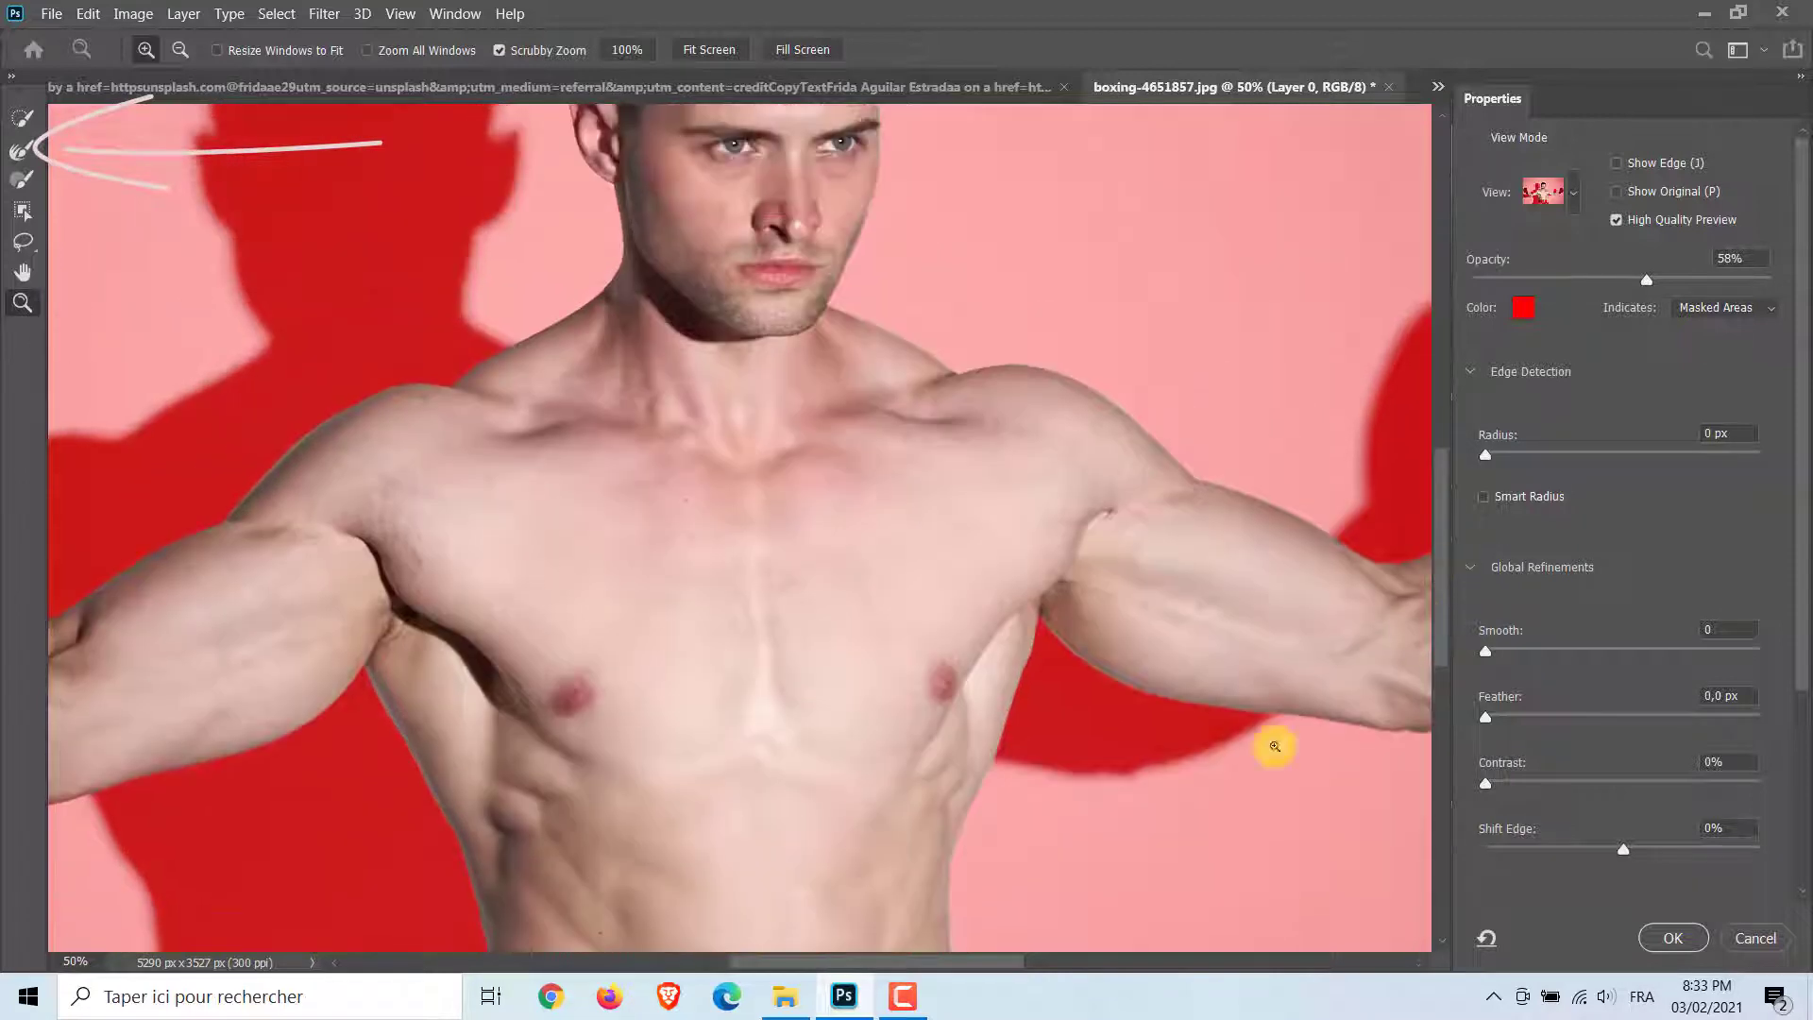
mouse_move(994, 965)
mouse_down()
mouse_move(1133, 963)
mouse_move(835, 970)
mouse_move(1020, 966)
mouse_up()
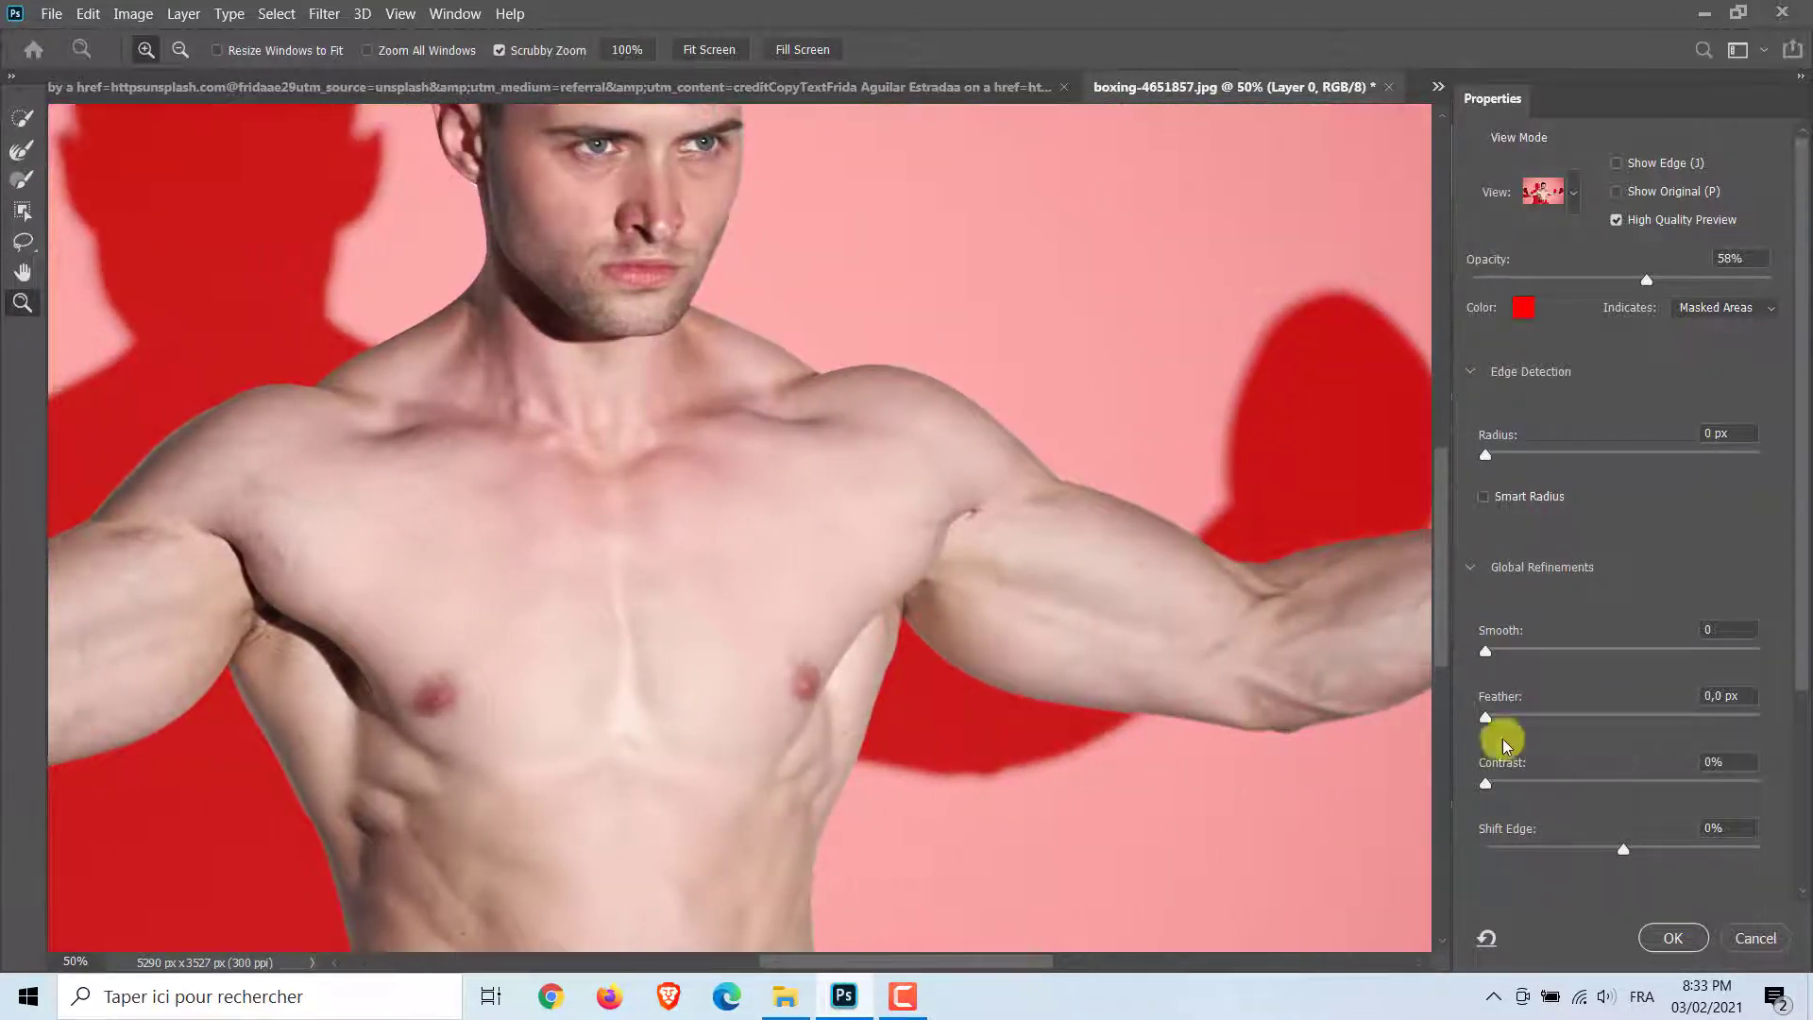
drag(1442, 639, 1438, 547)
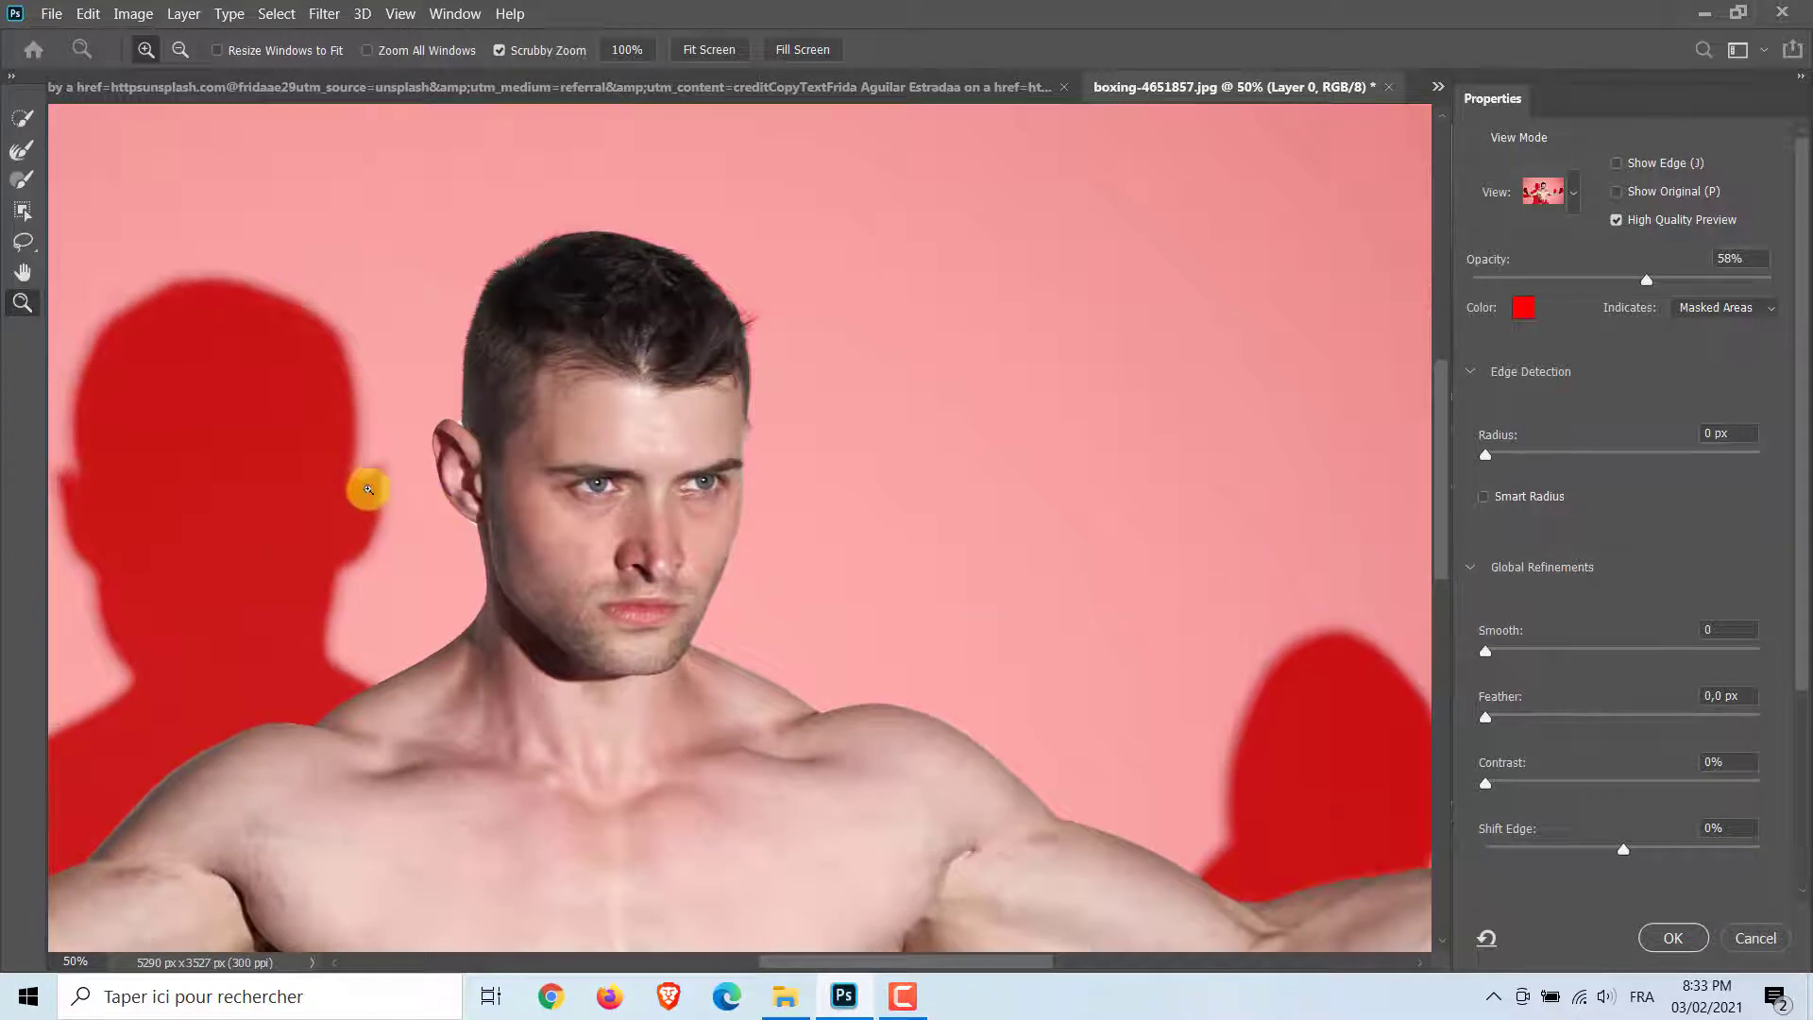
click(489, 444)
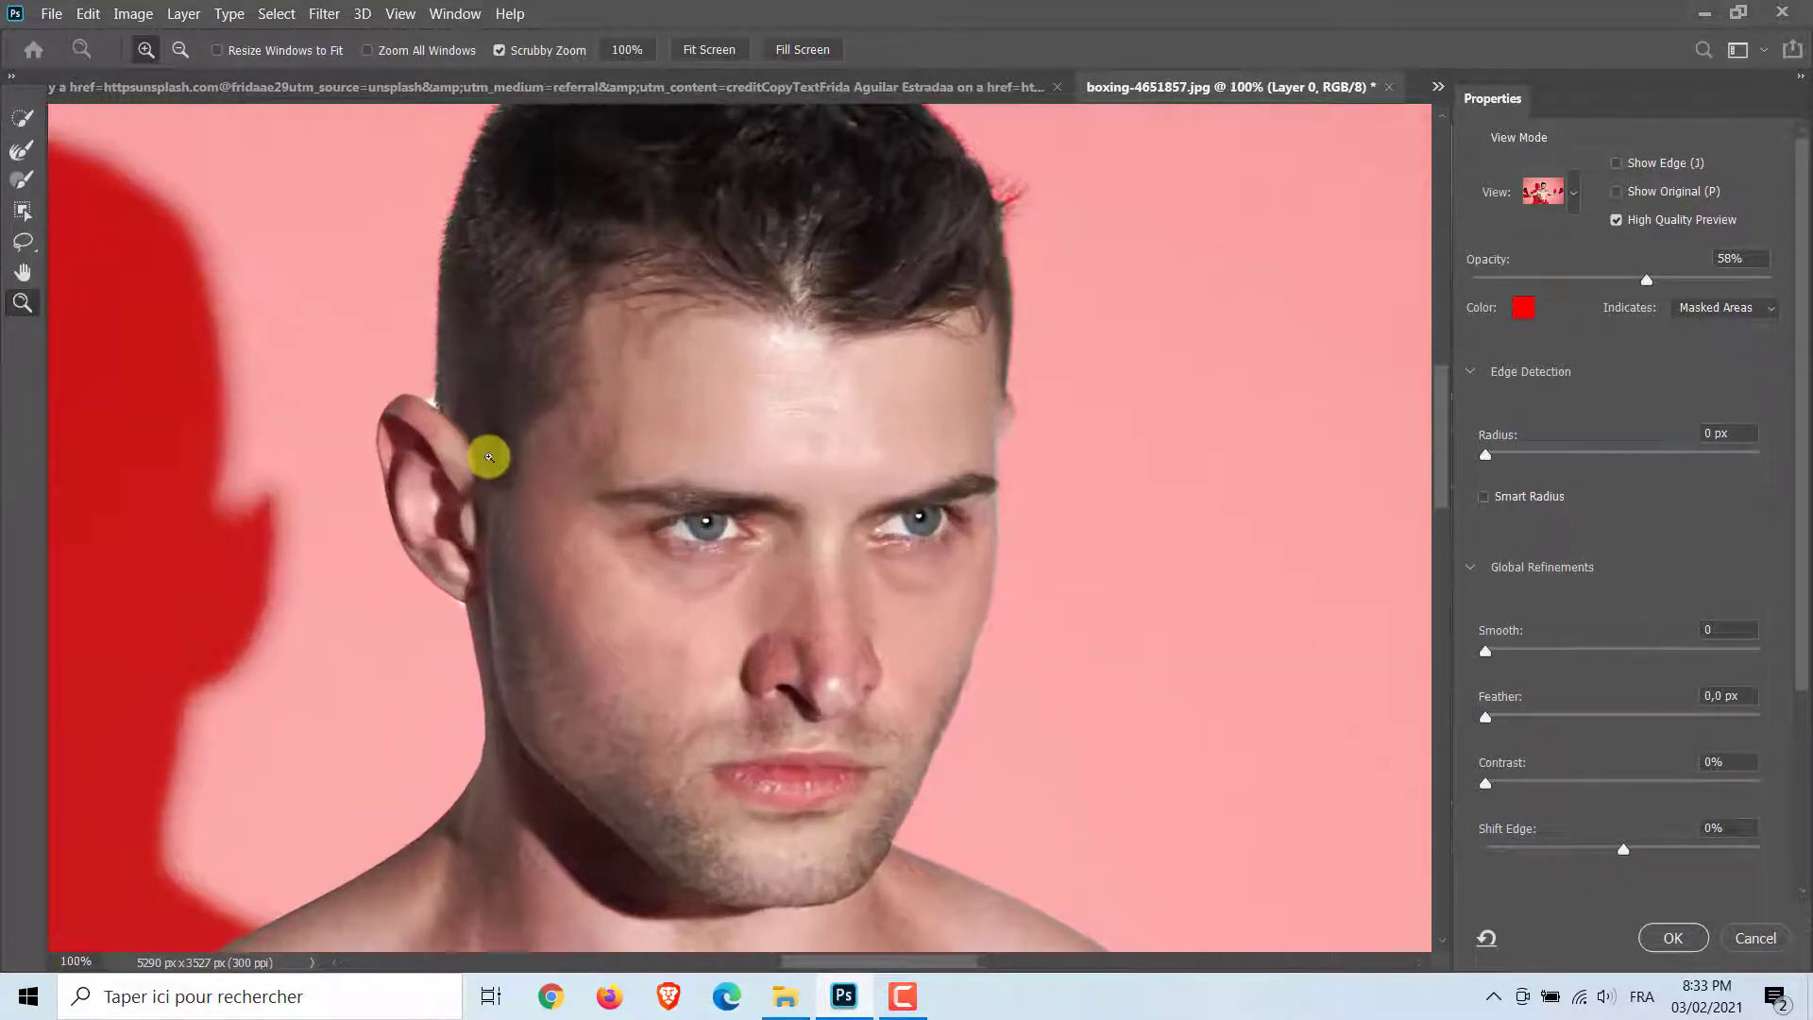
click(487, 453)
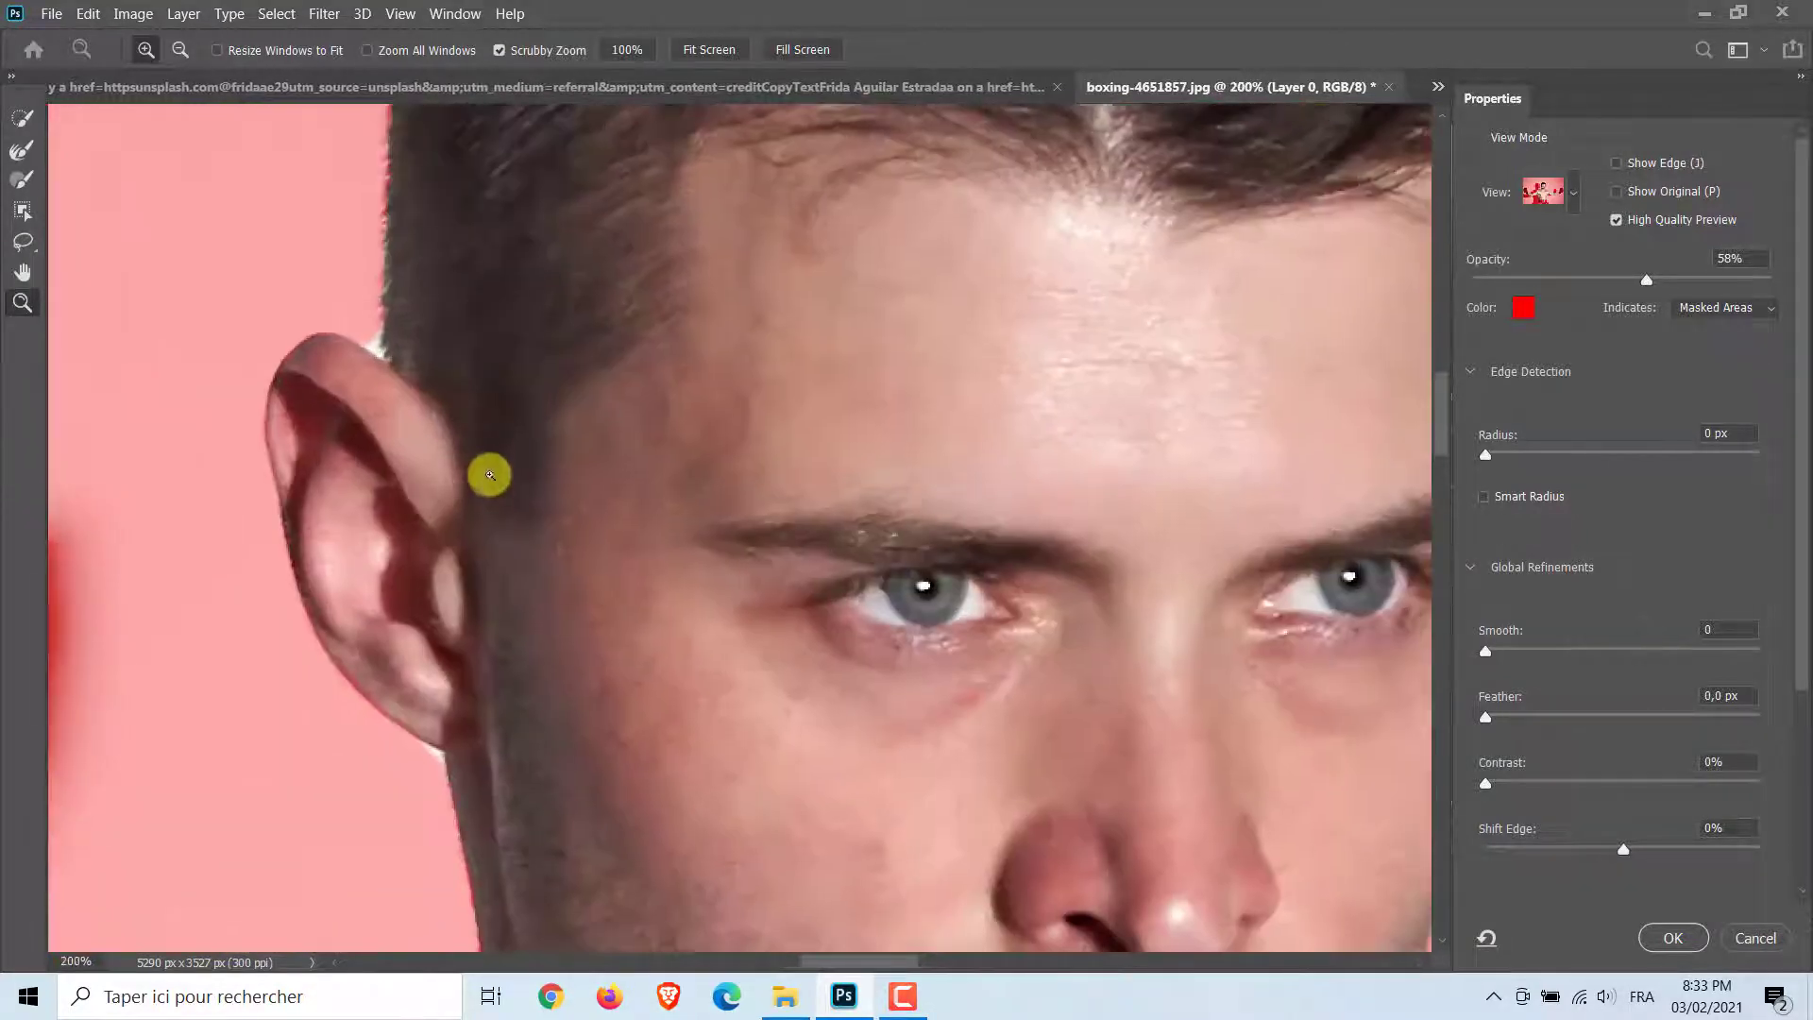
click(22, 153)
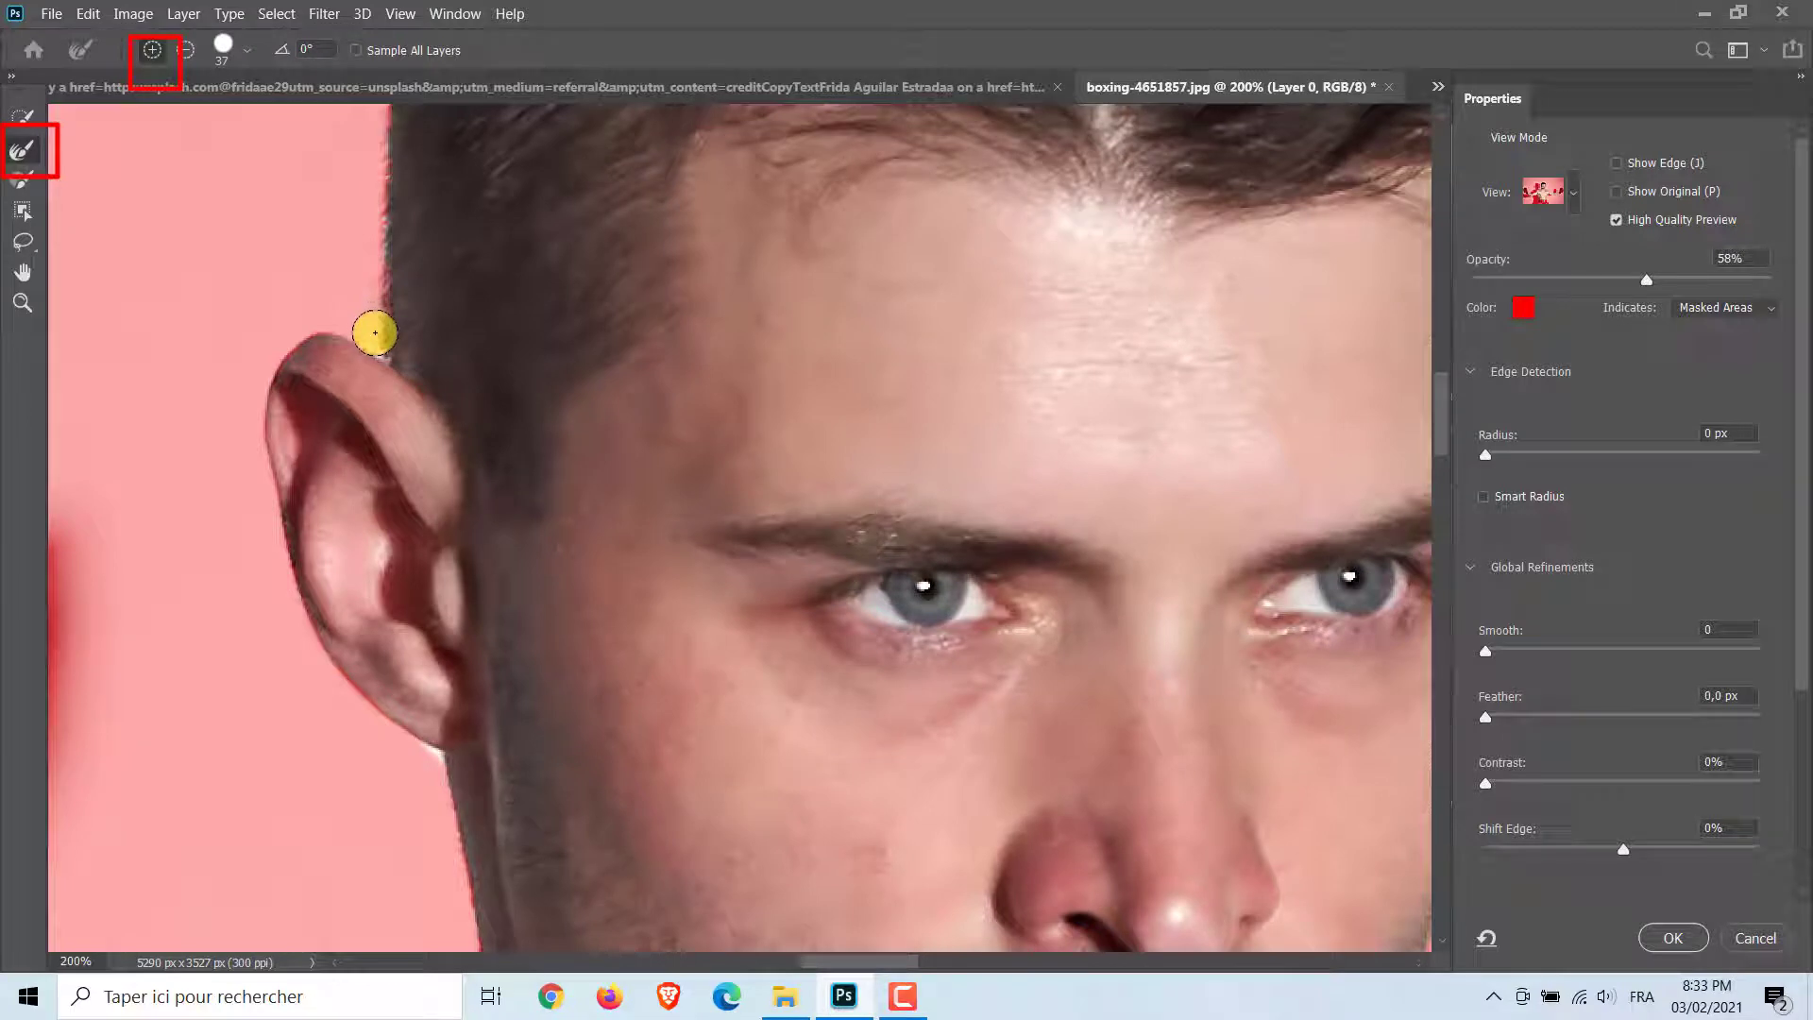
click(30, 302)
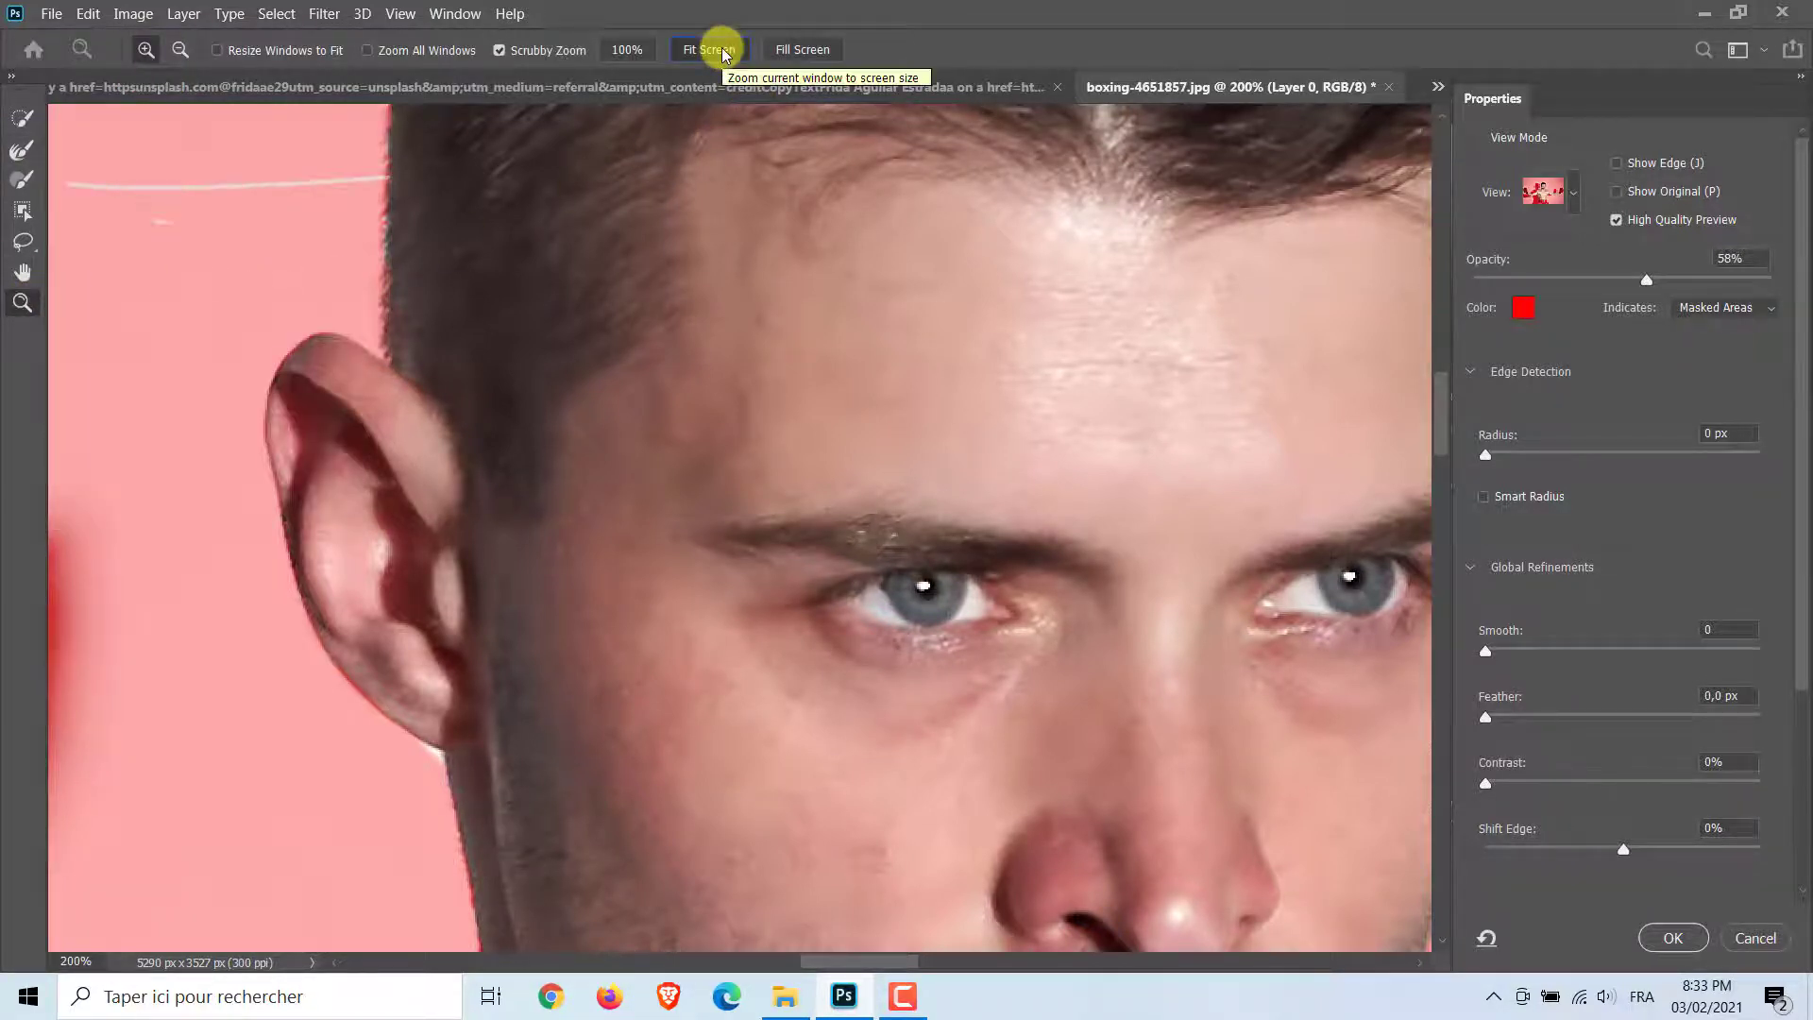
click(723, 52)
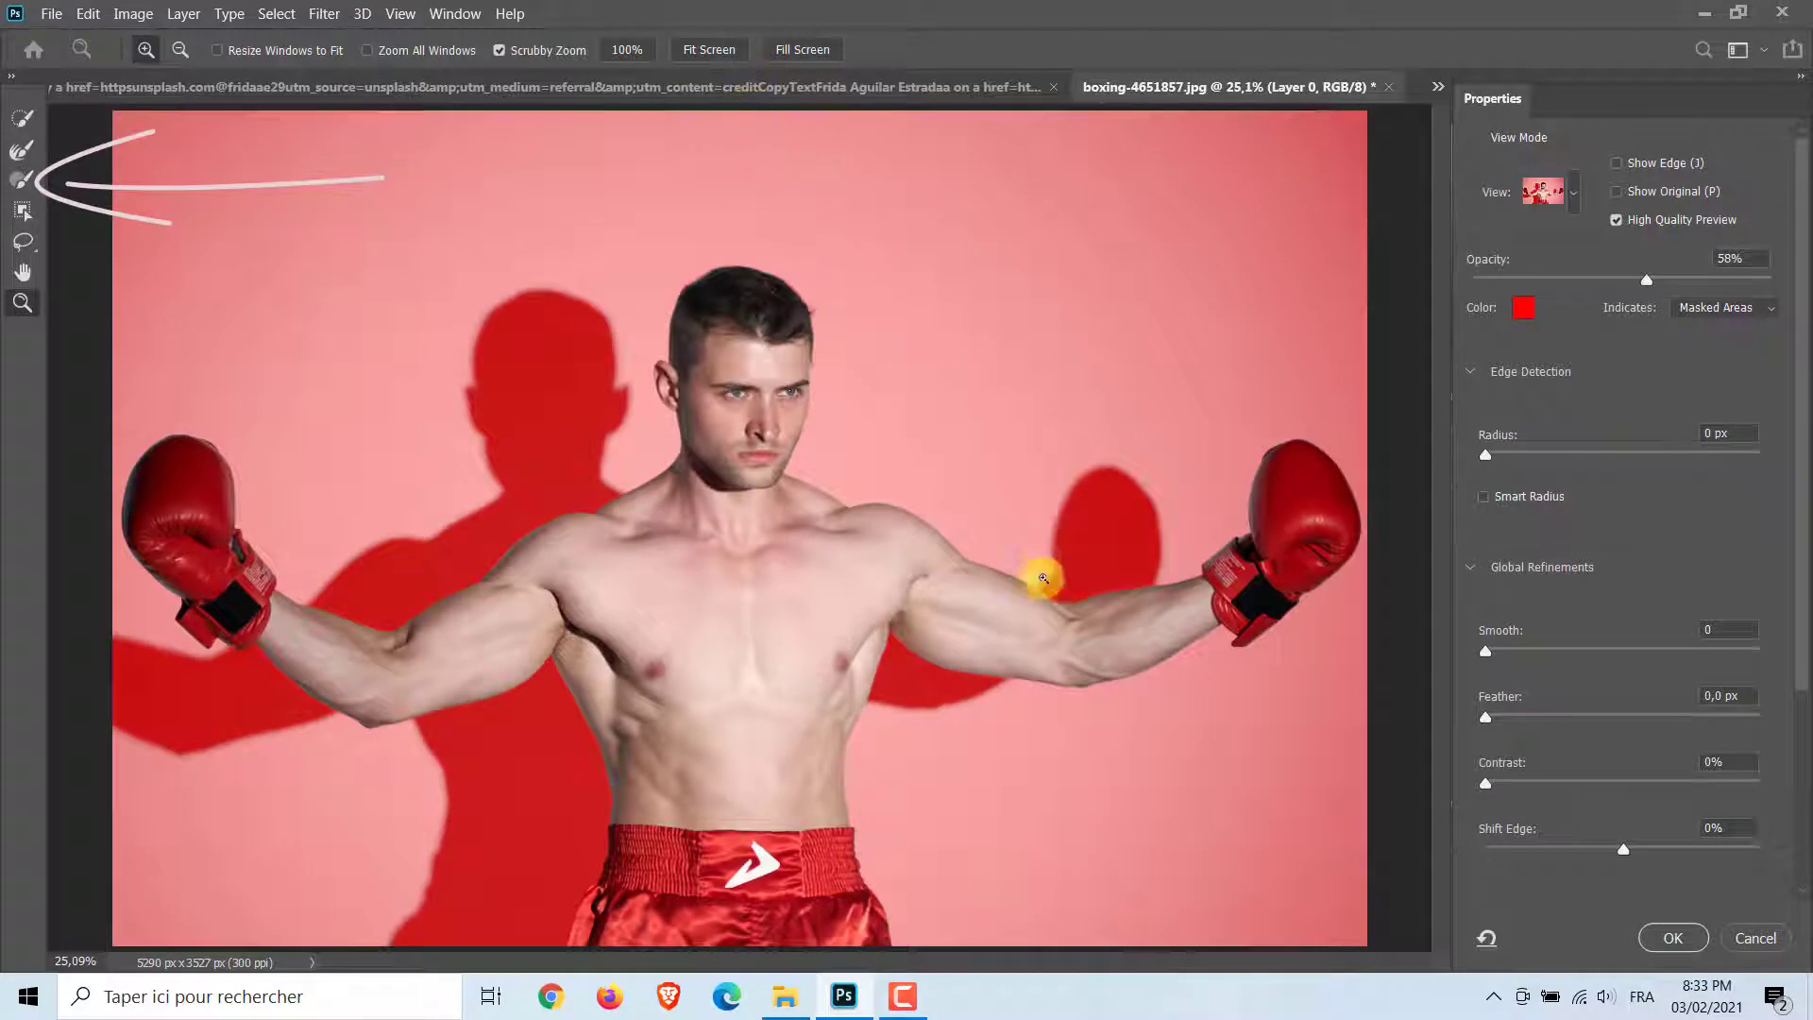
- Output the refined mask as a Selection and accept the Select and Mask settings
drag(1803, 532, 1805, 753)
click(1740, 840)
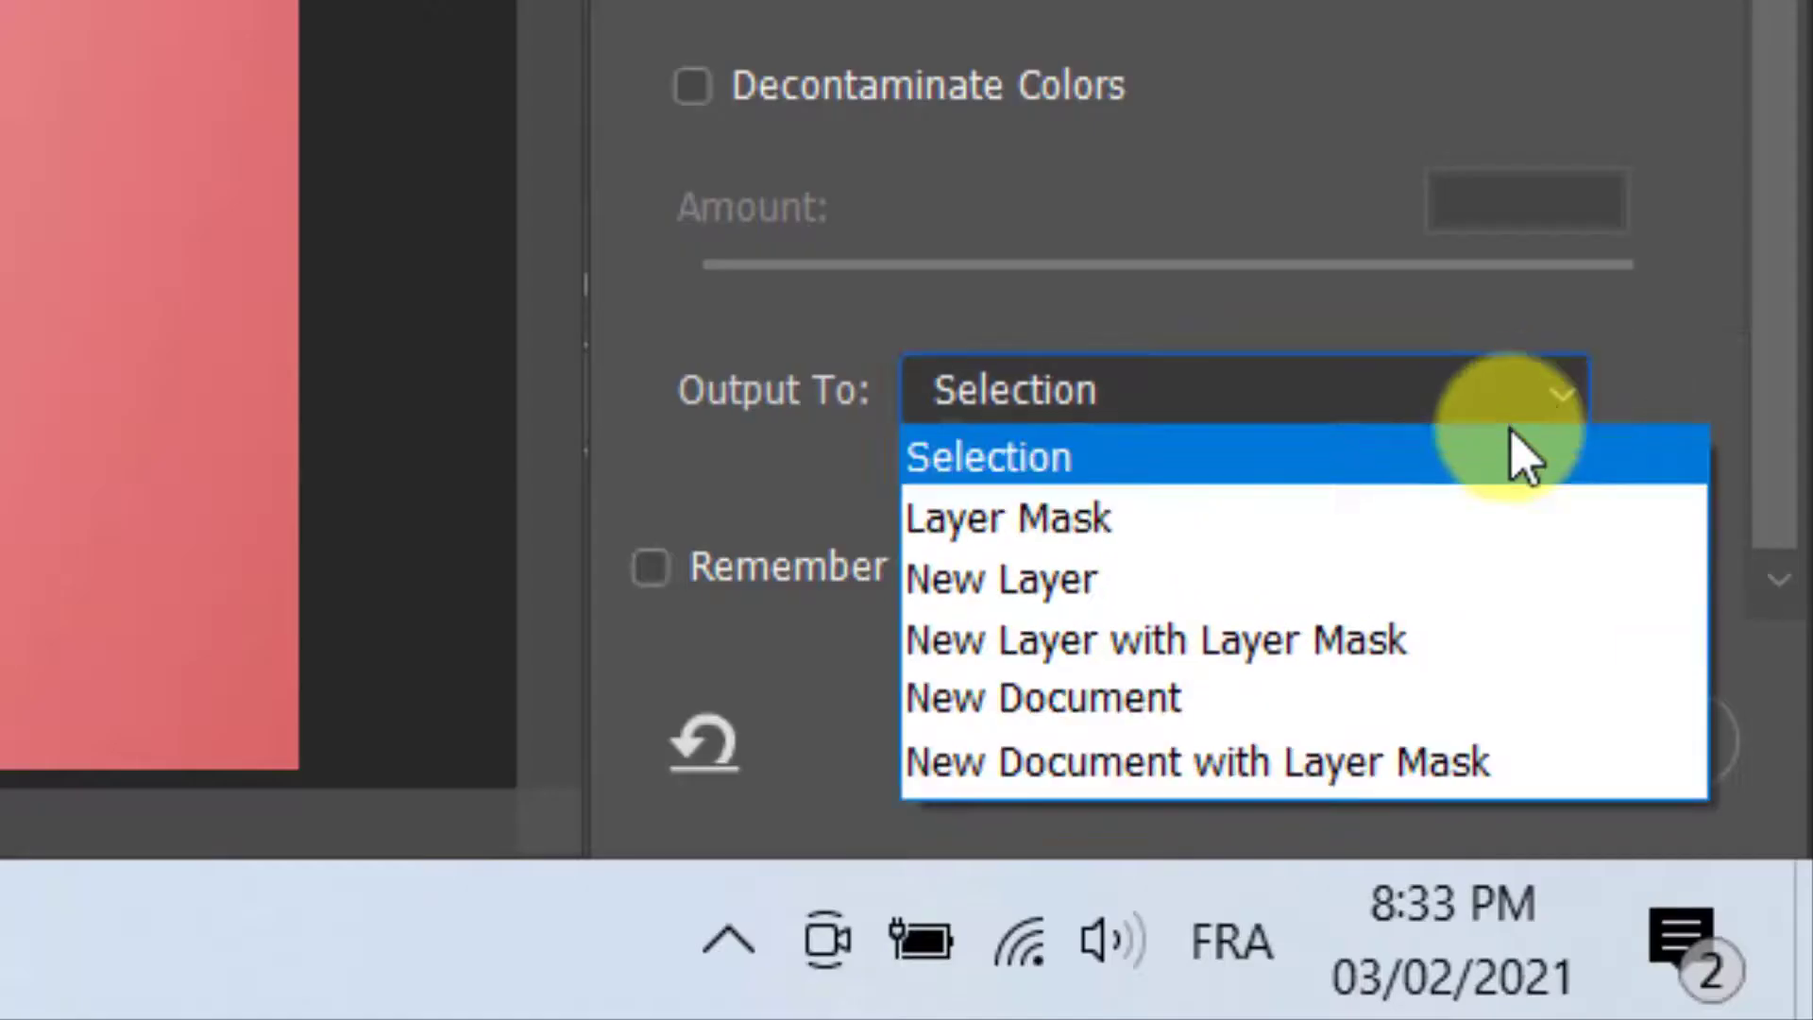
click(905, 458)
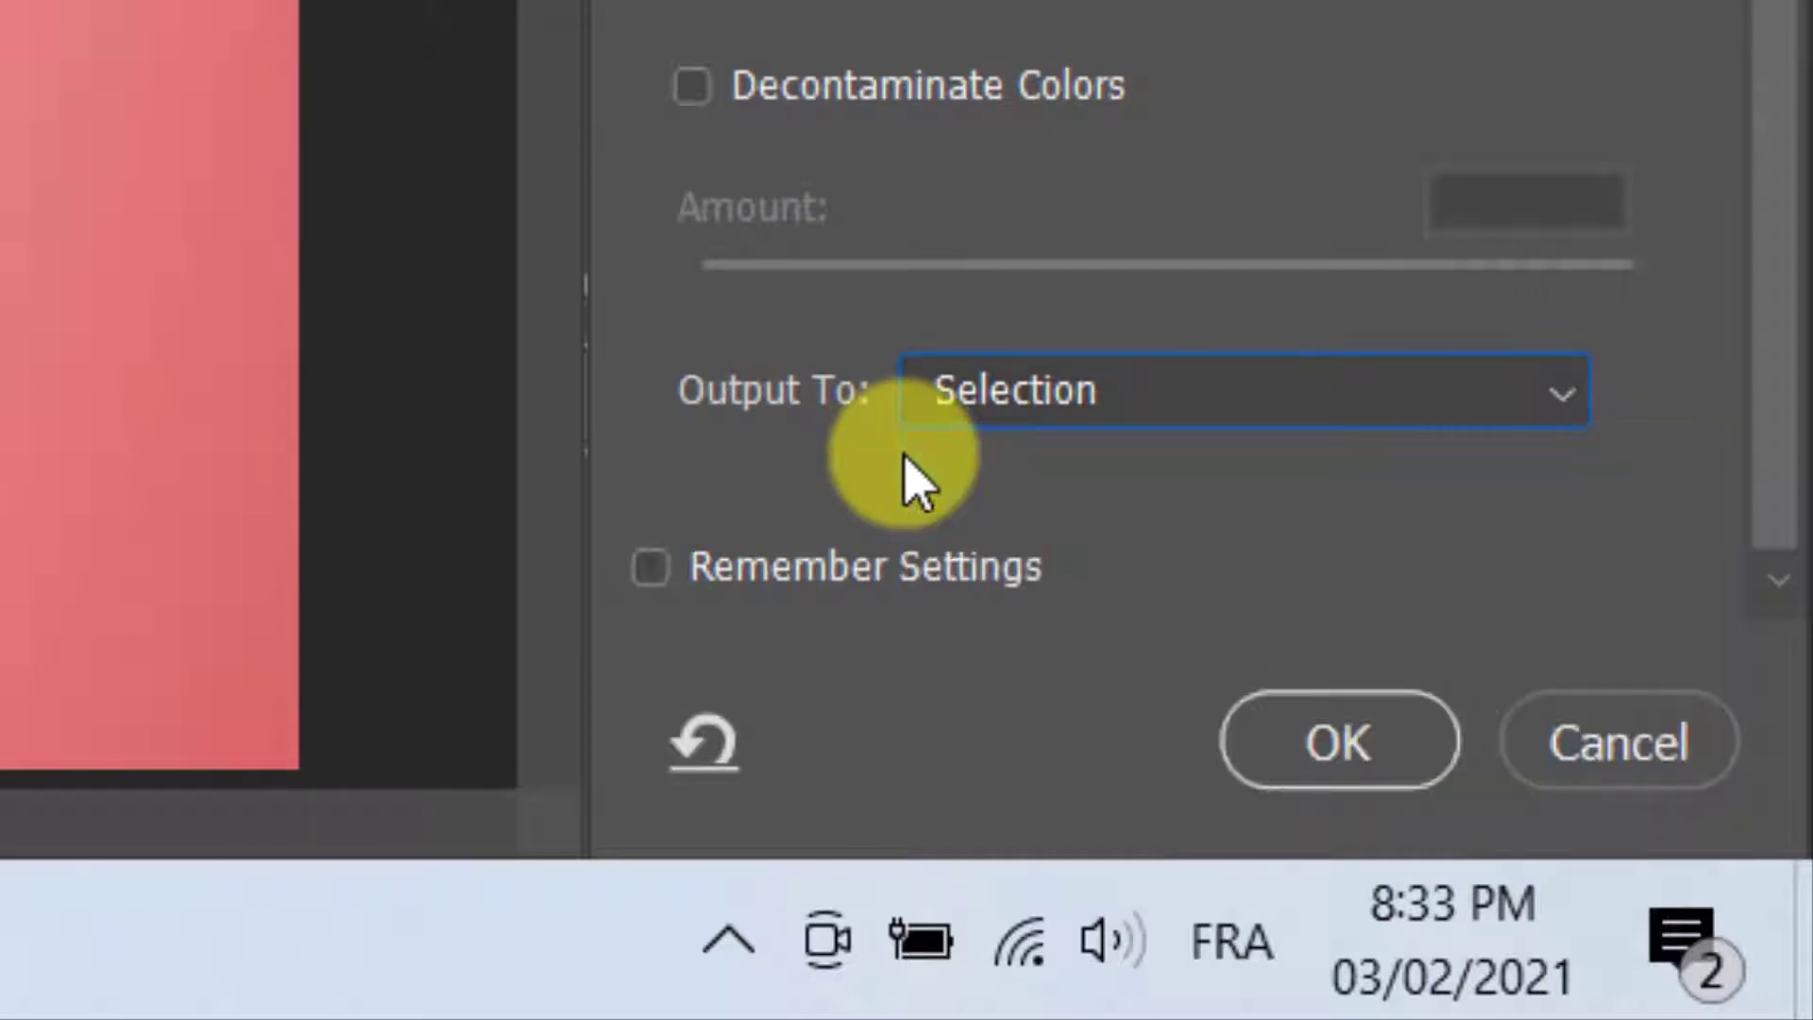
click(1317, 742)
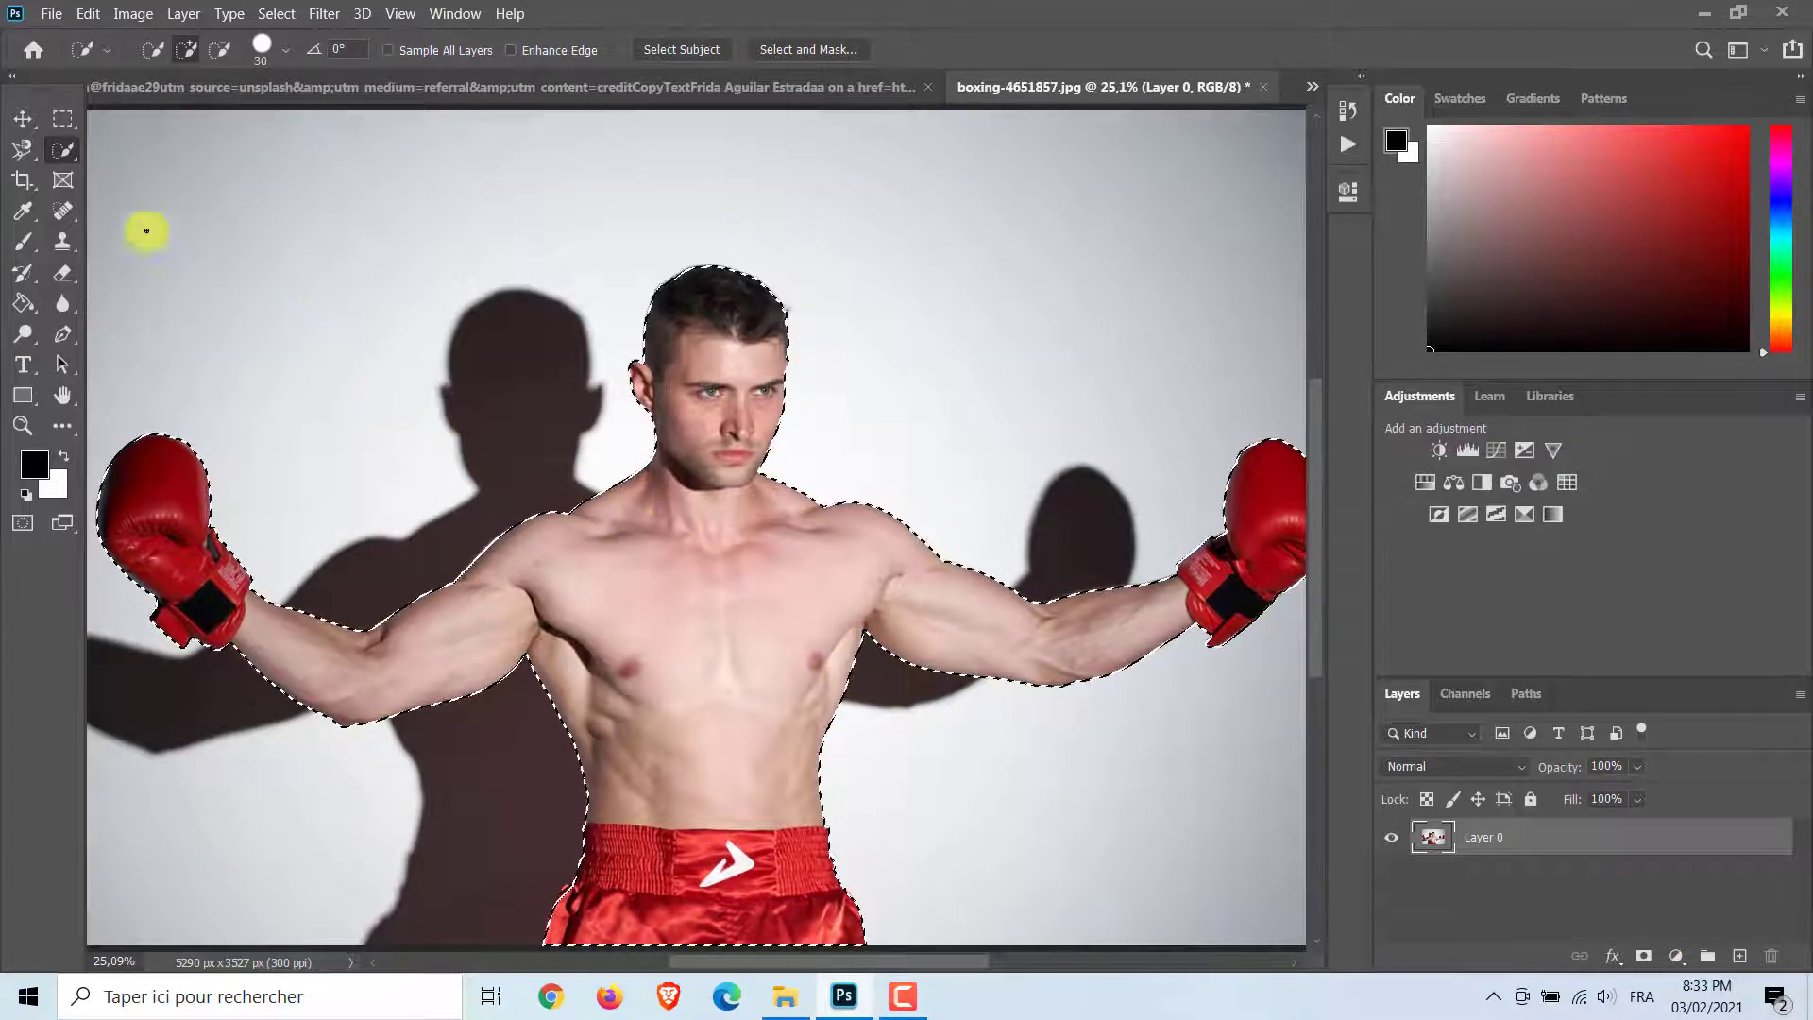
- Bring the selected boxer into the boxing ring document as a new layer with the Move Tool
click(23, 120)
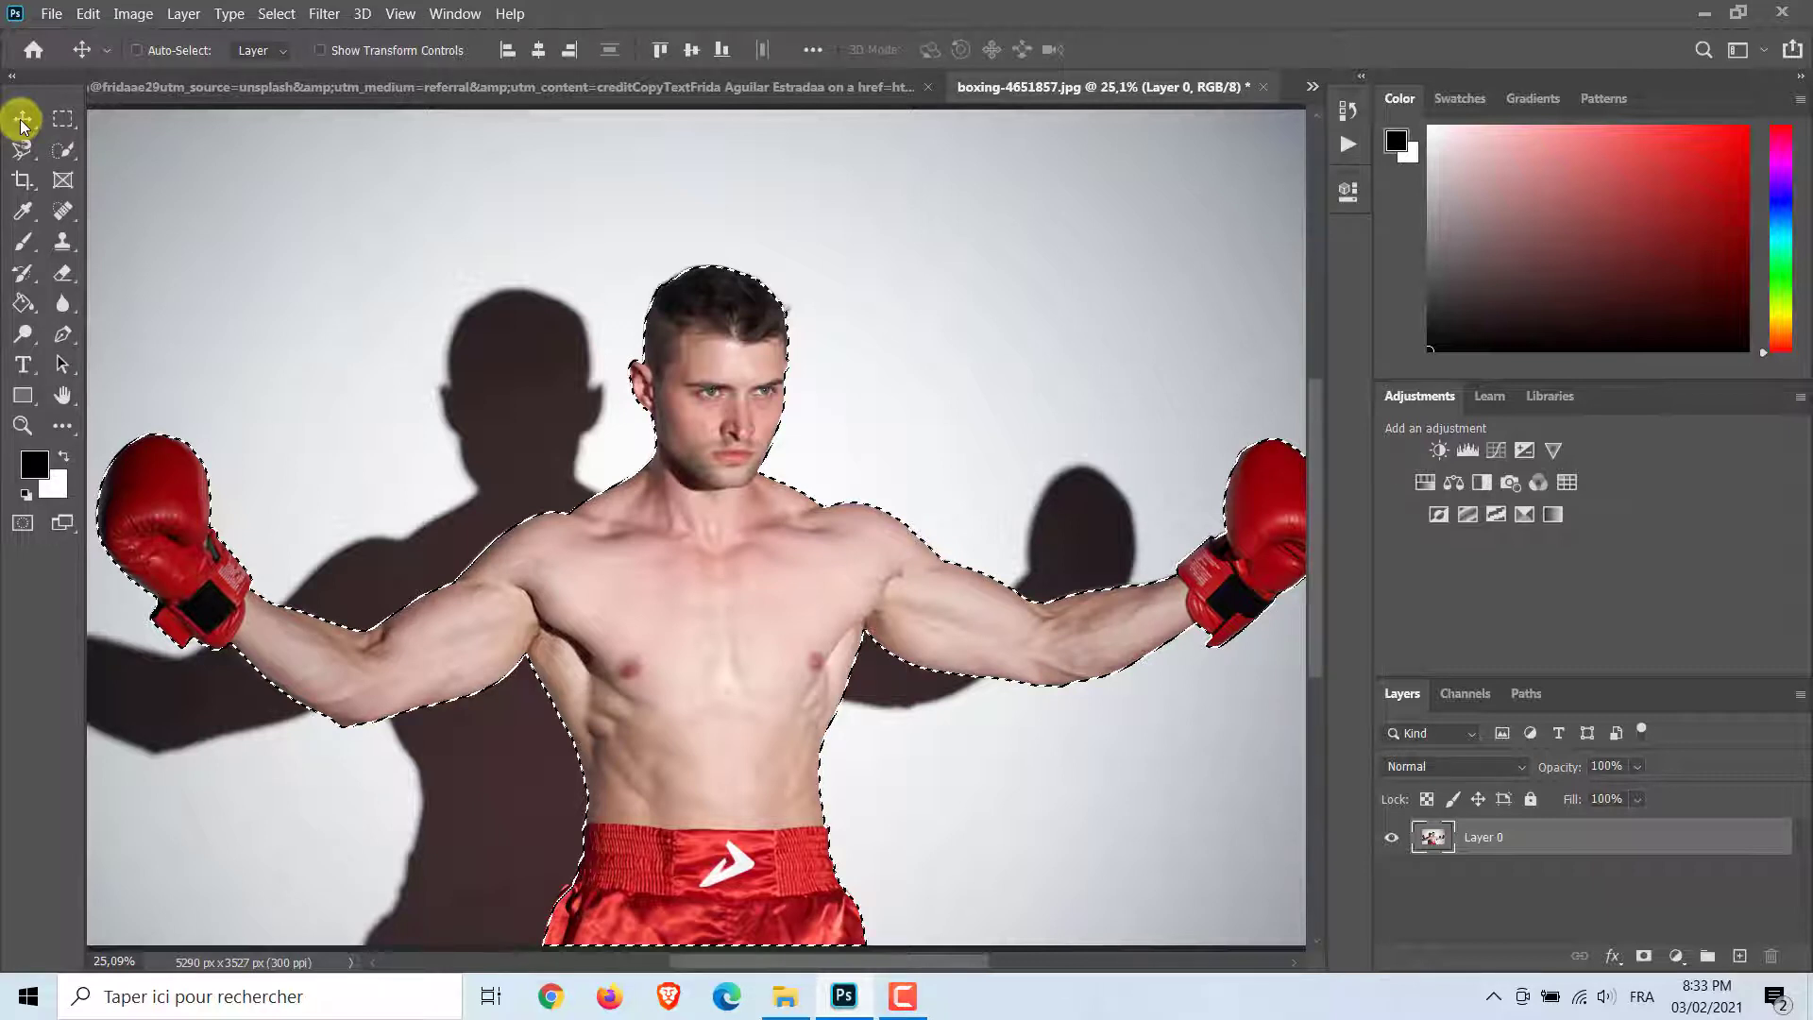
right_click(22, 122)
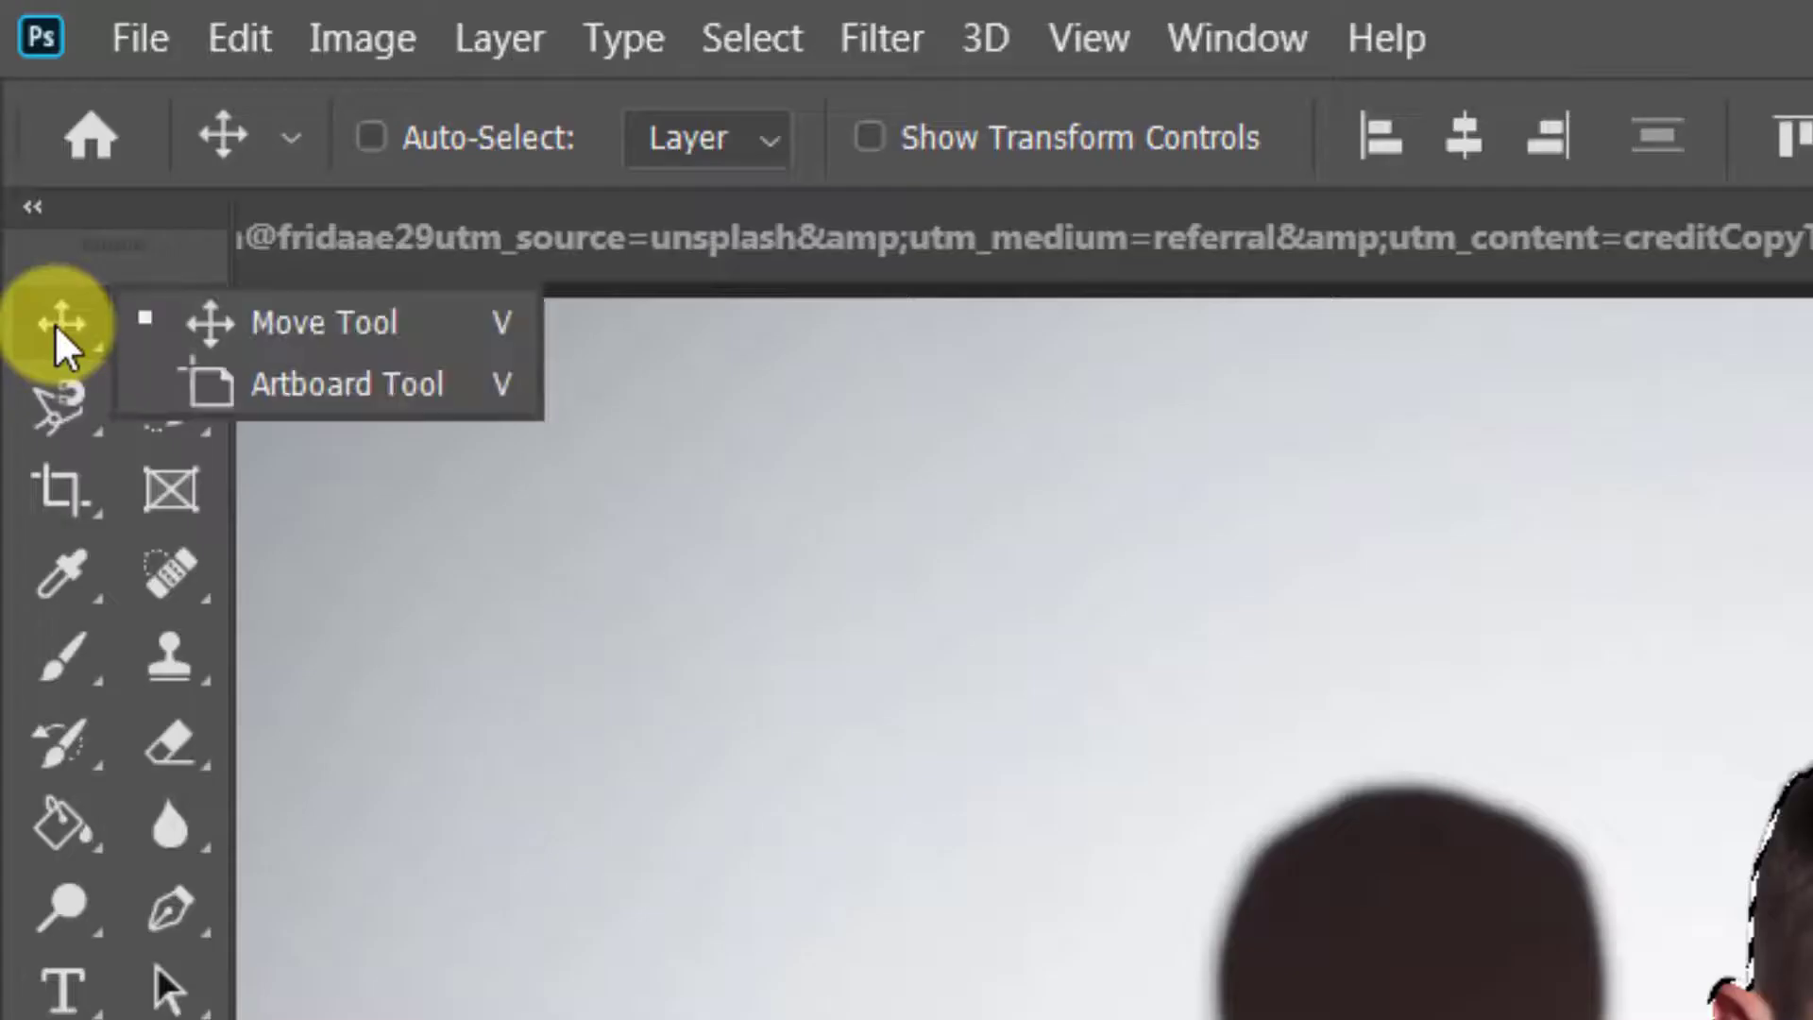
click(297, 327)
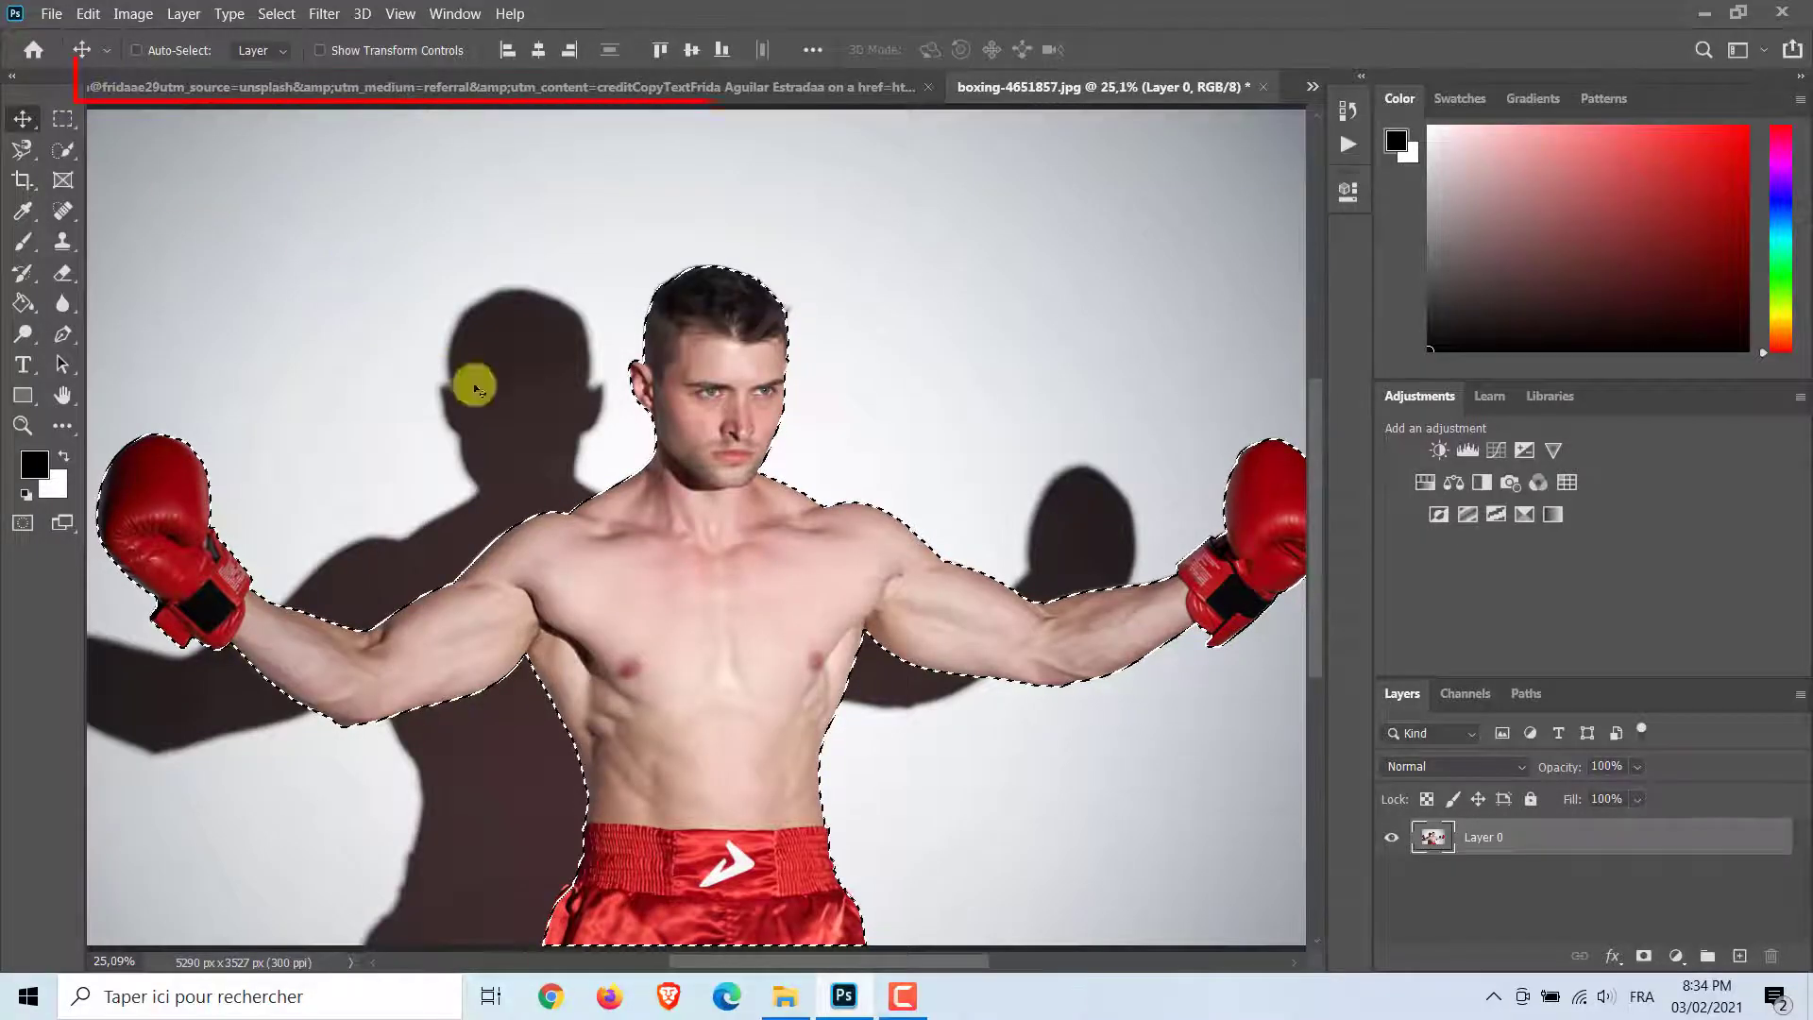
drag(759, 898, 699, 667)
- Scale the boxer down to about 46% with Free Transform and centre him along the bottom edge of the ring image
click(23, 425)
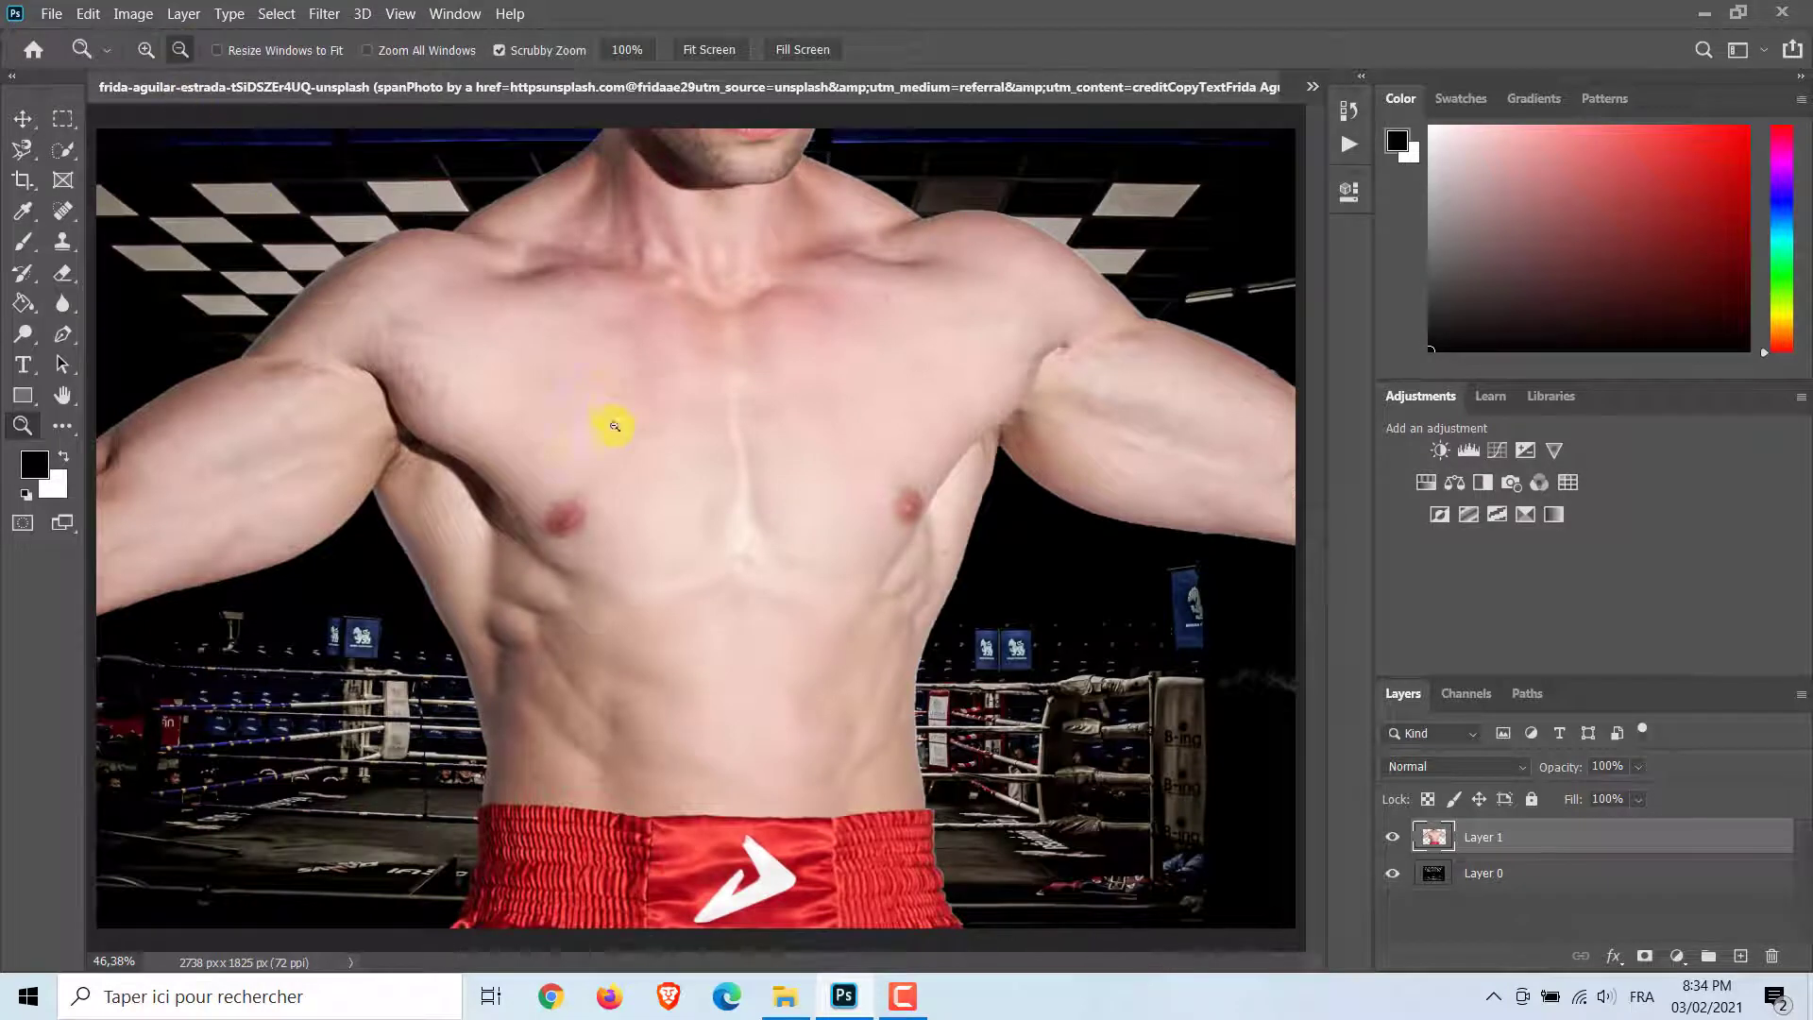
click(657, 567)
click(657, 567)
click(658, 568)
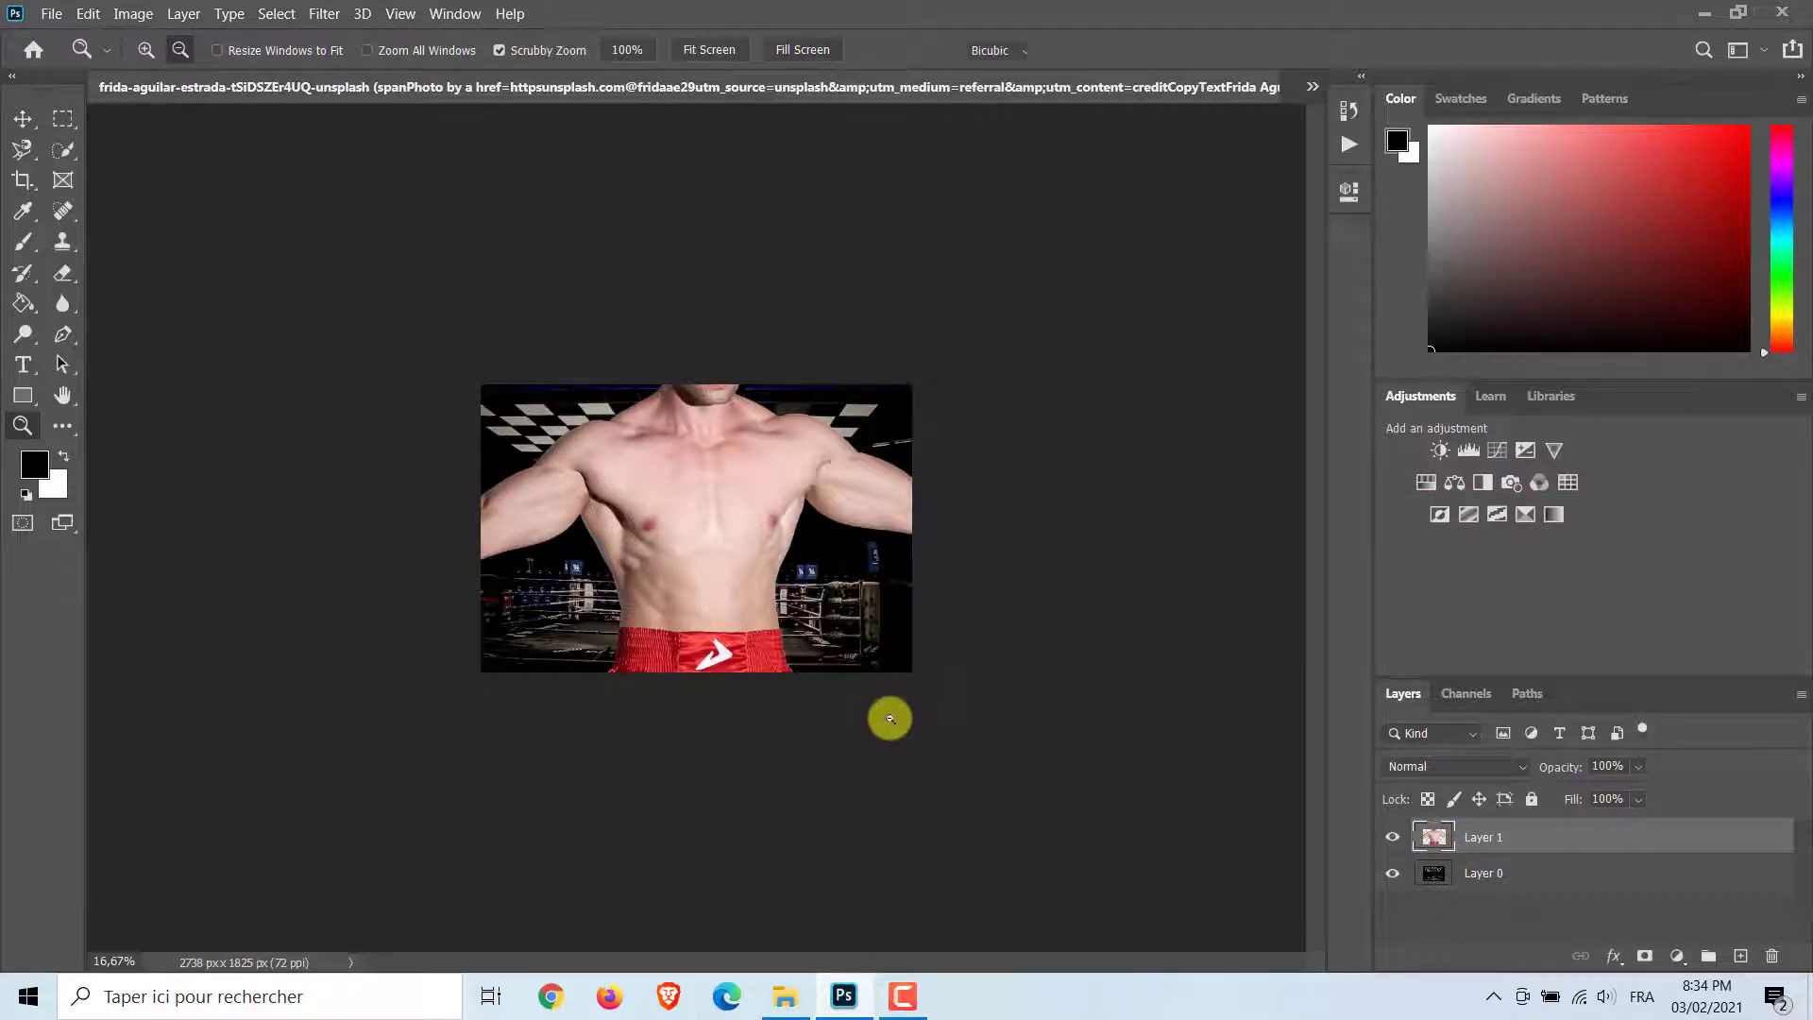
key(ctrl+t)
drag(292, 254, 602, 451)
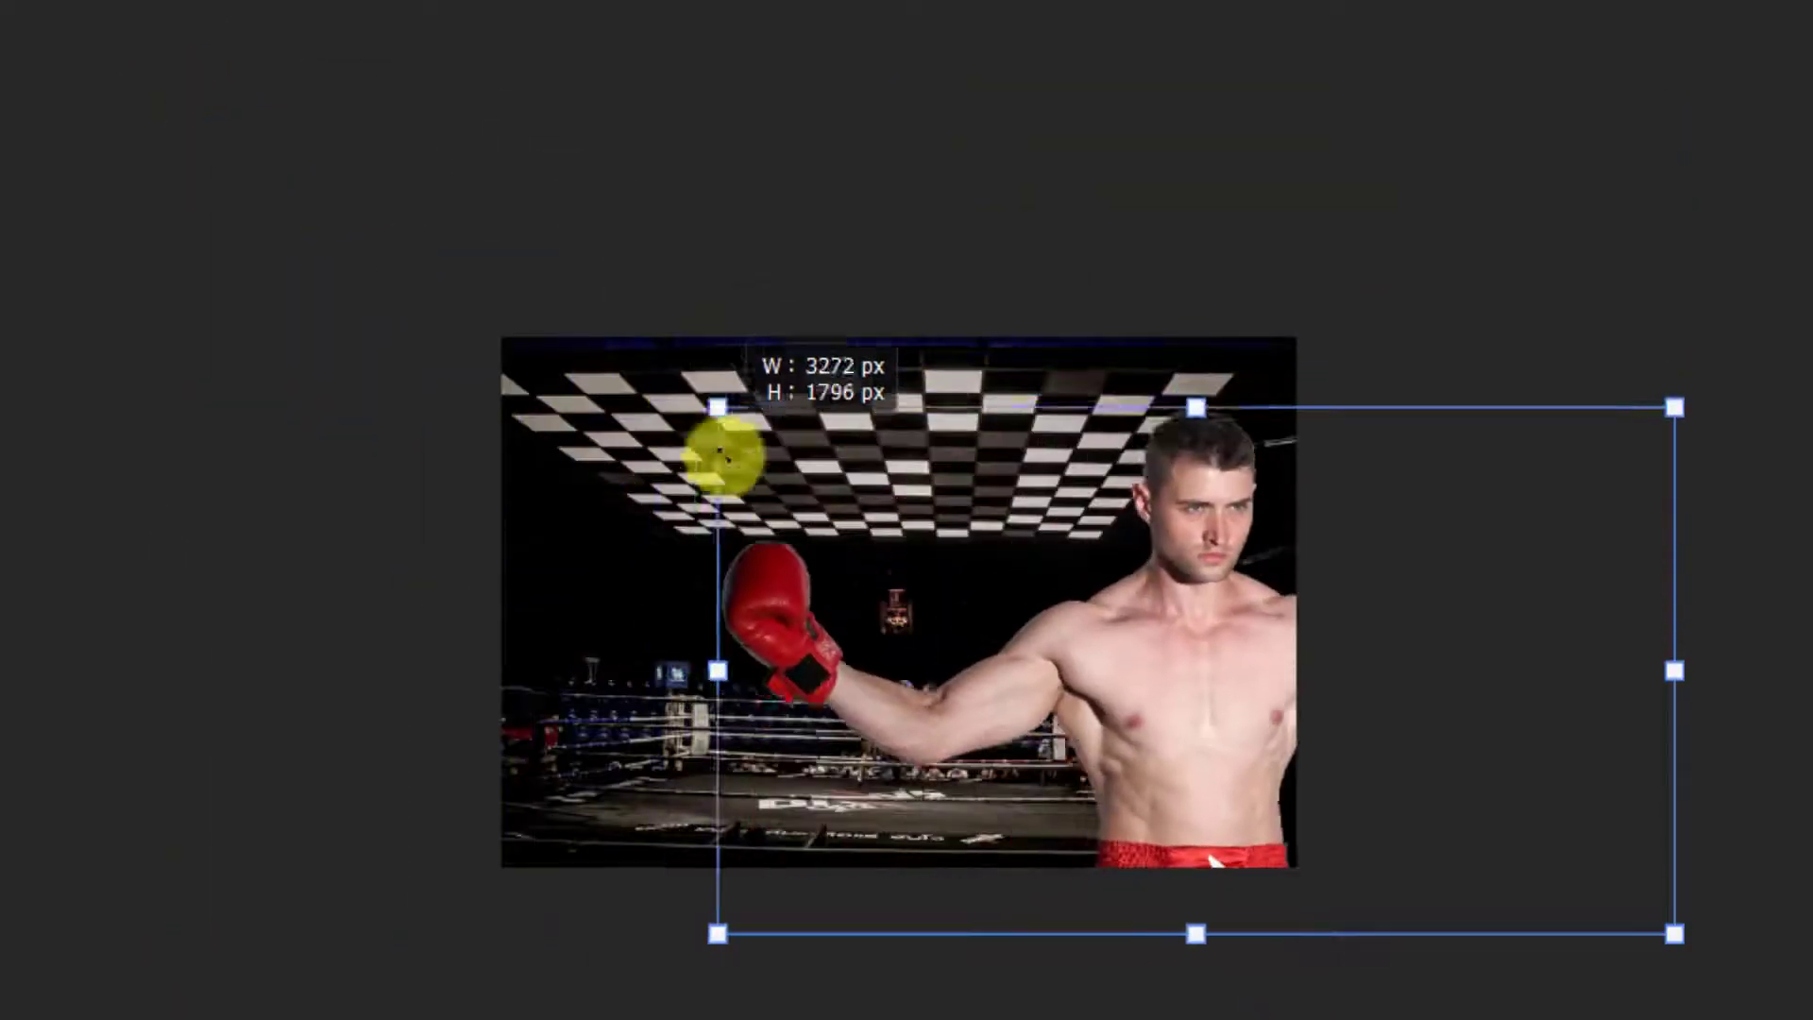
drag(1199, 731, 860, 656)
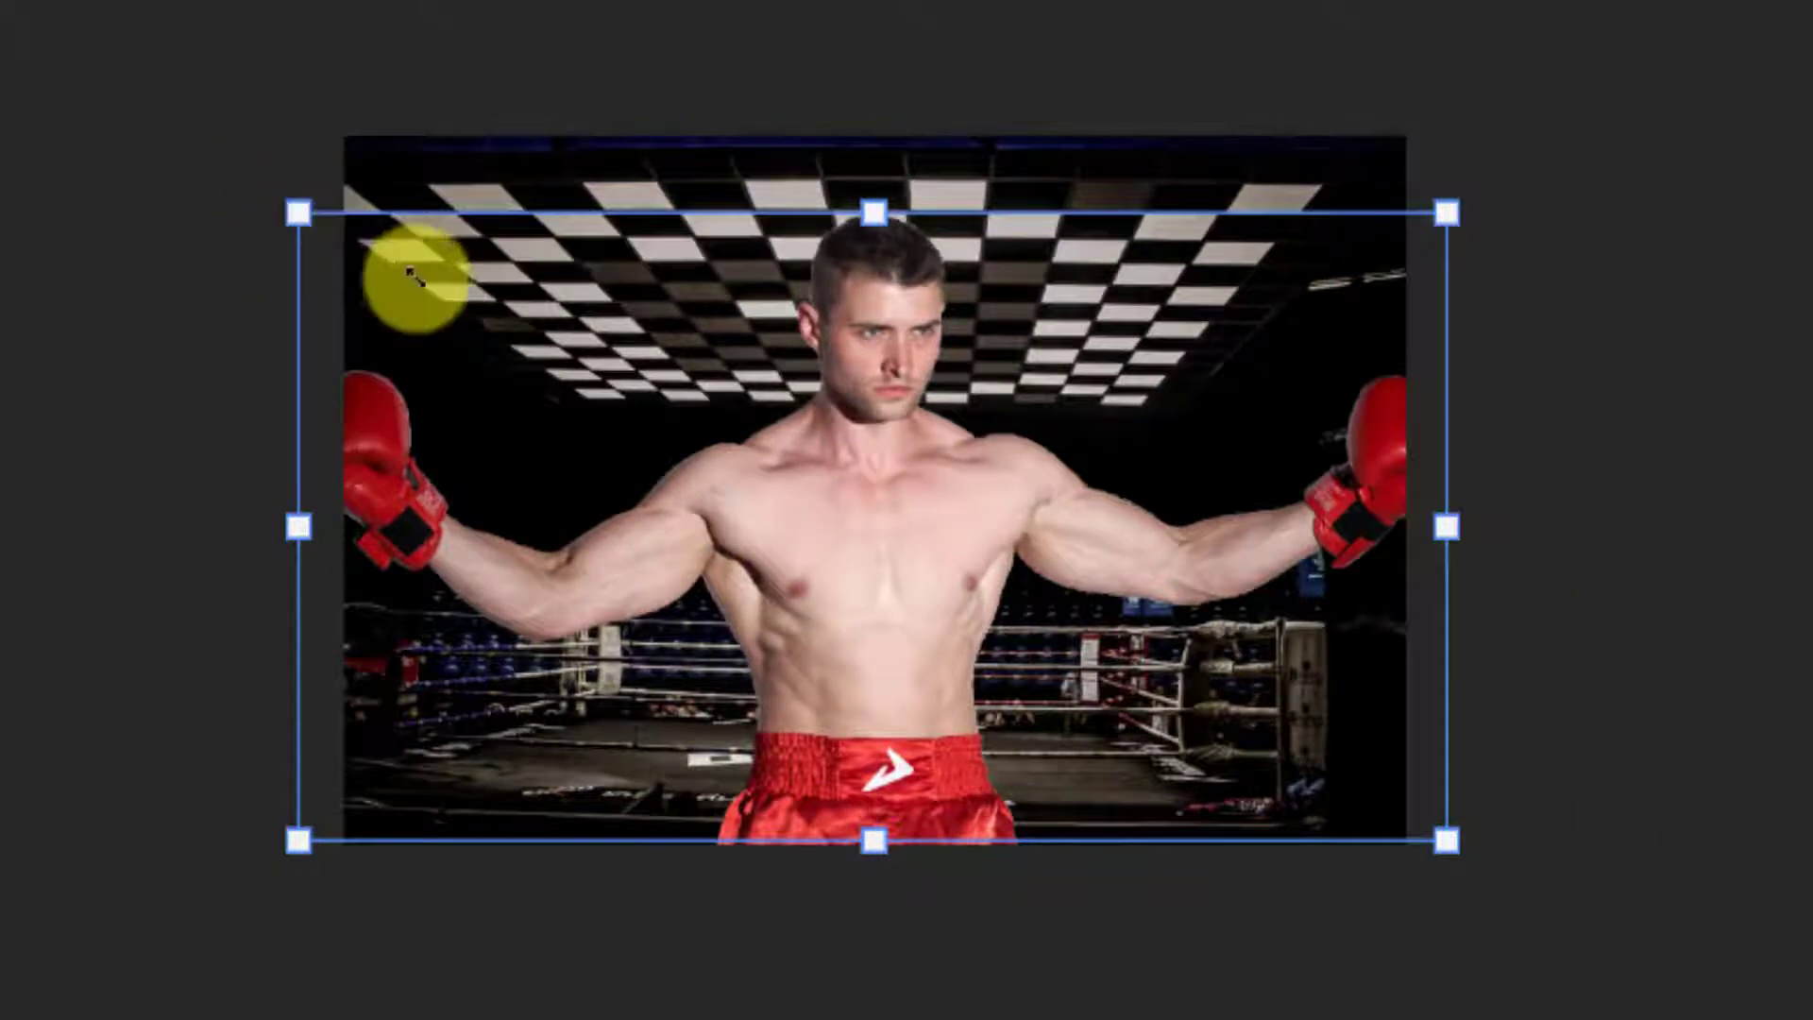
drag(411, 274, 615, 393)
drag(955, 648, 910, 642)
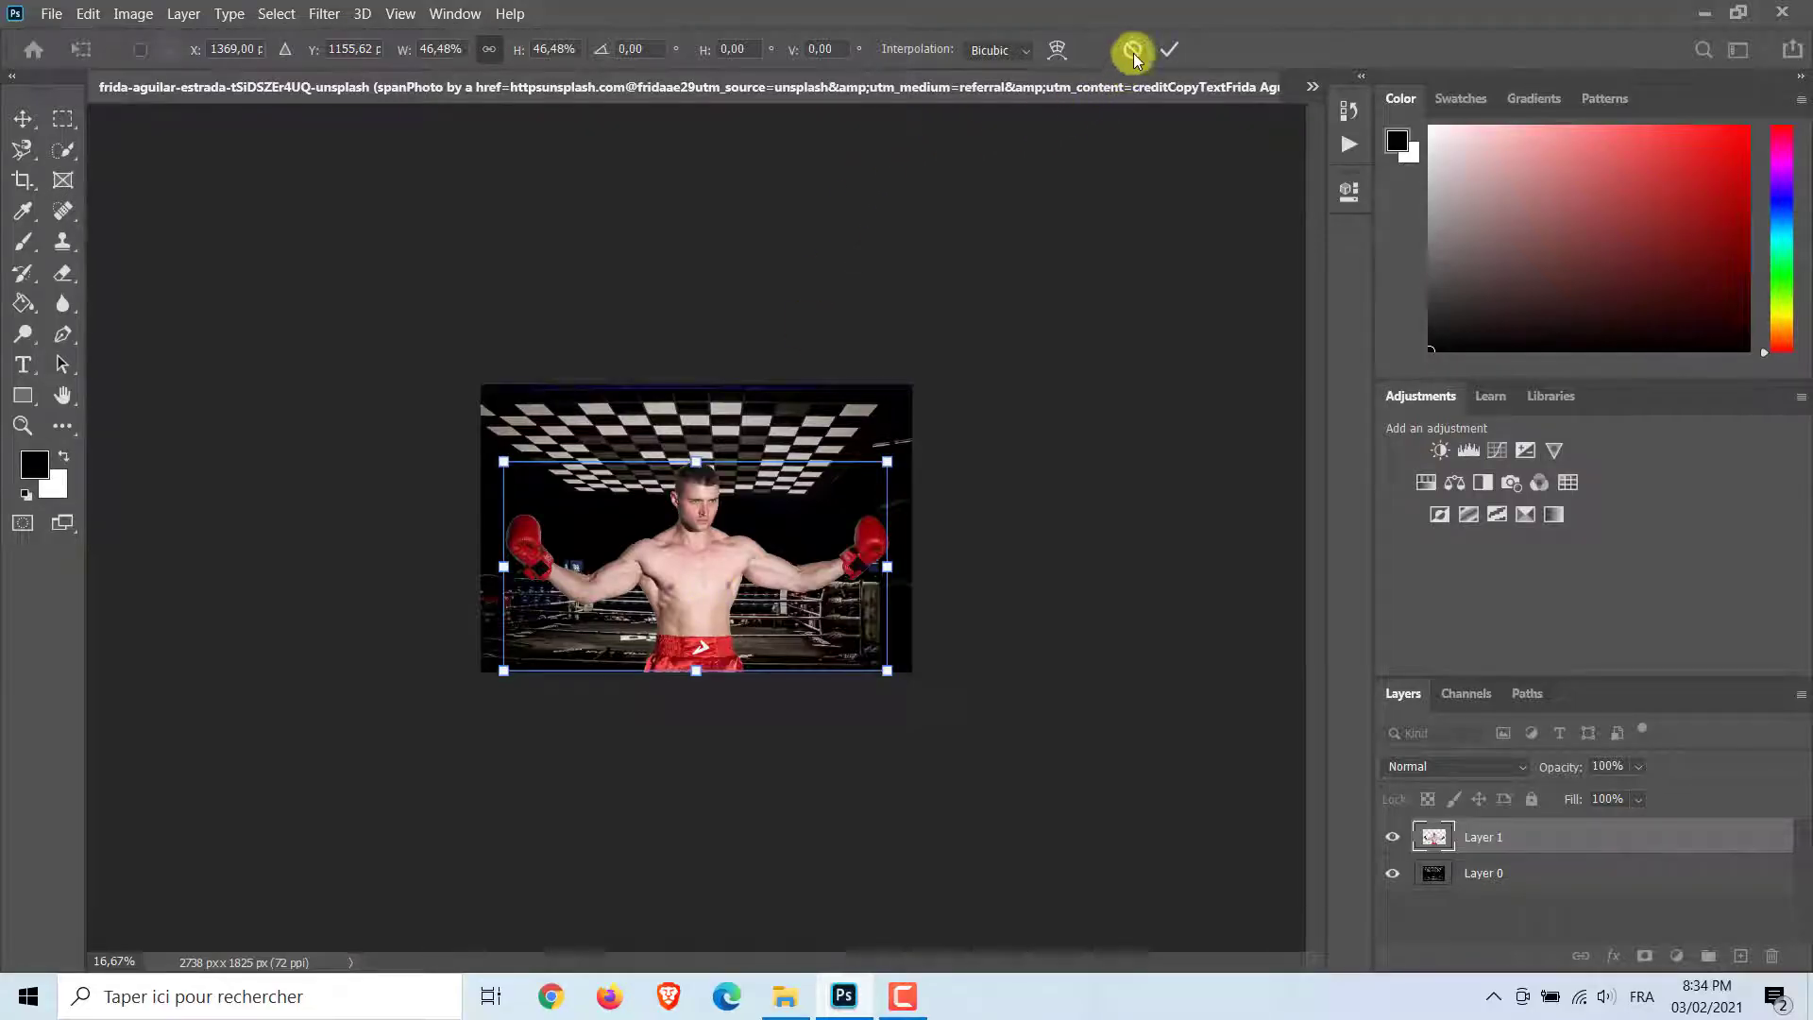
click(1169, 49)
- Start Puppet Warp on the boxer layer with density More Points, expansion 0 px and the mesh hidden
key(z)
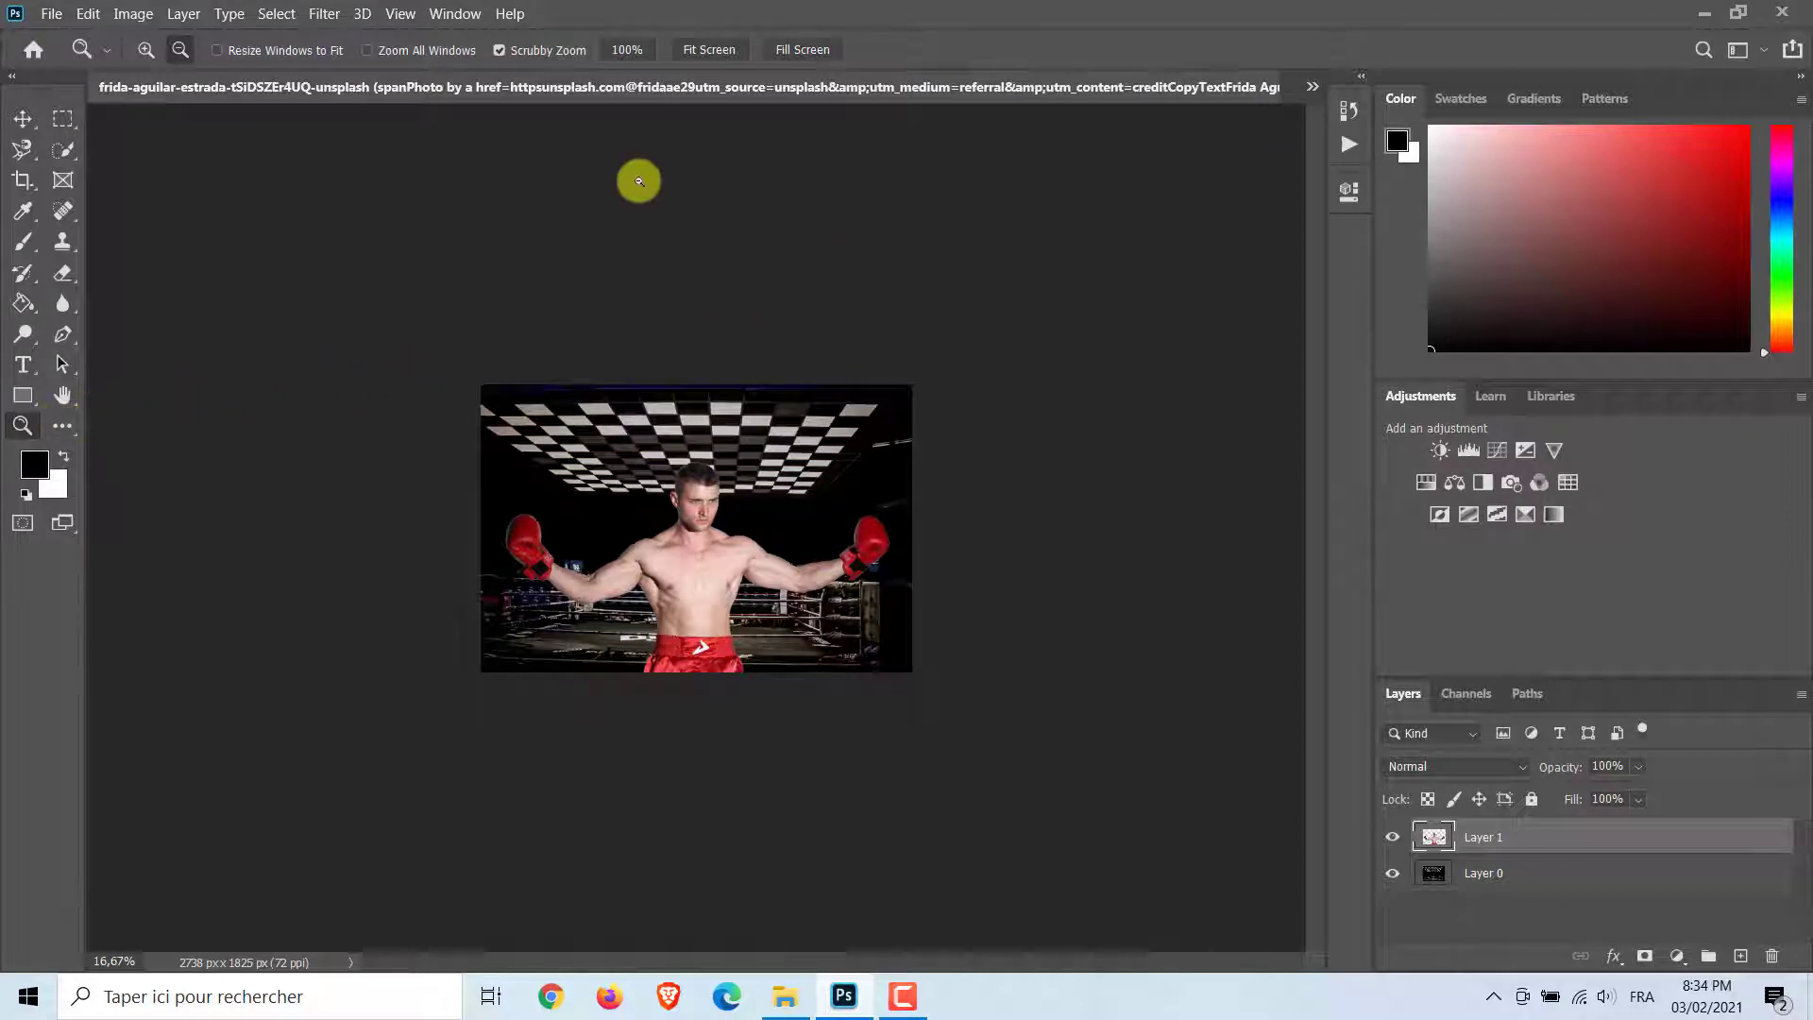
drag(640, 181, 1016, 339)
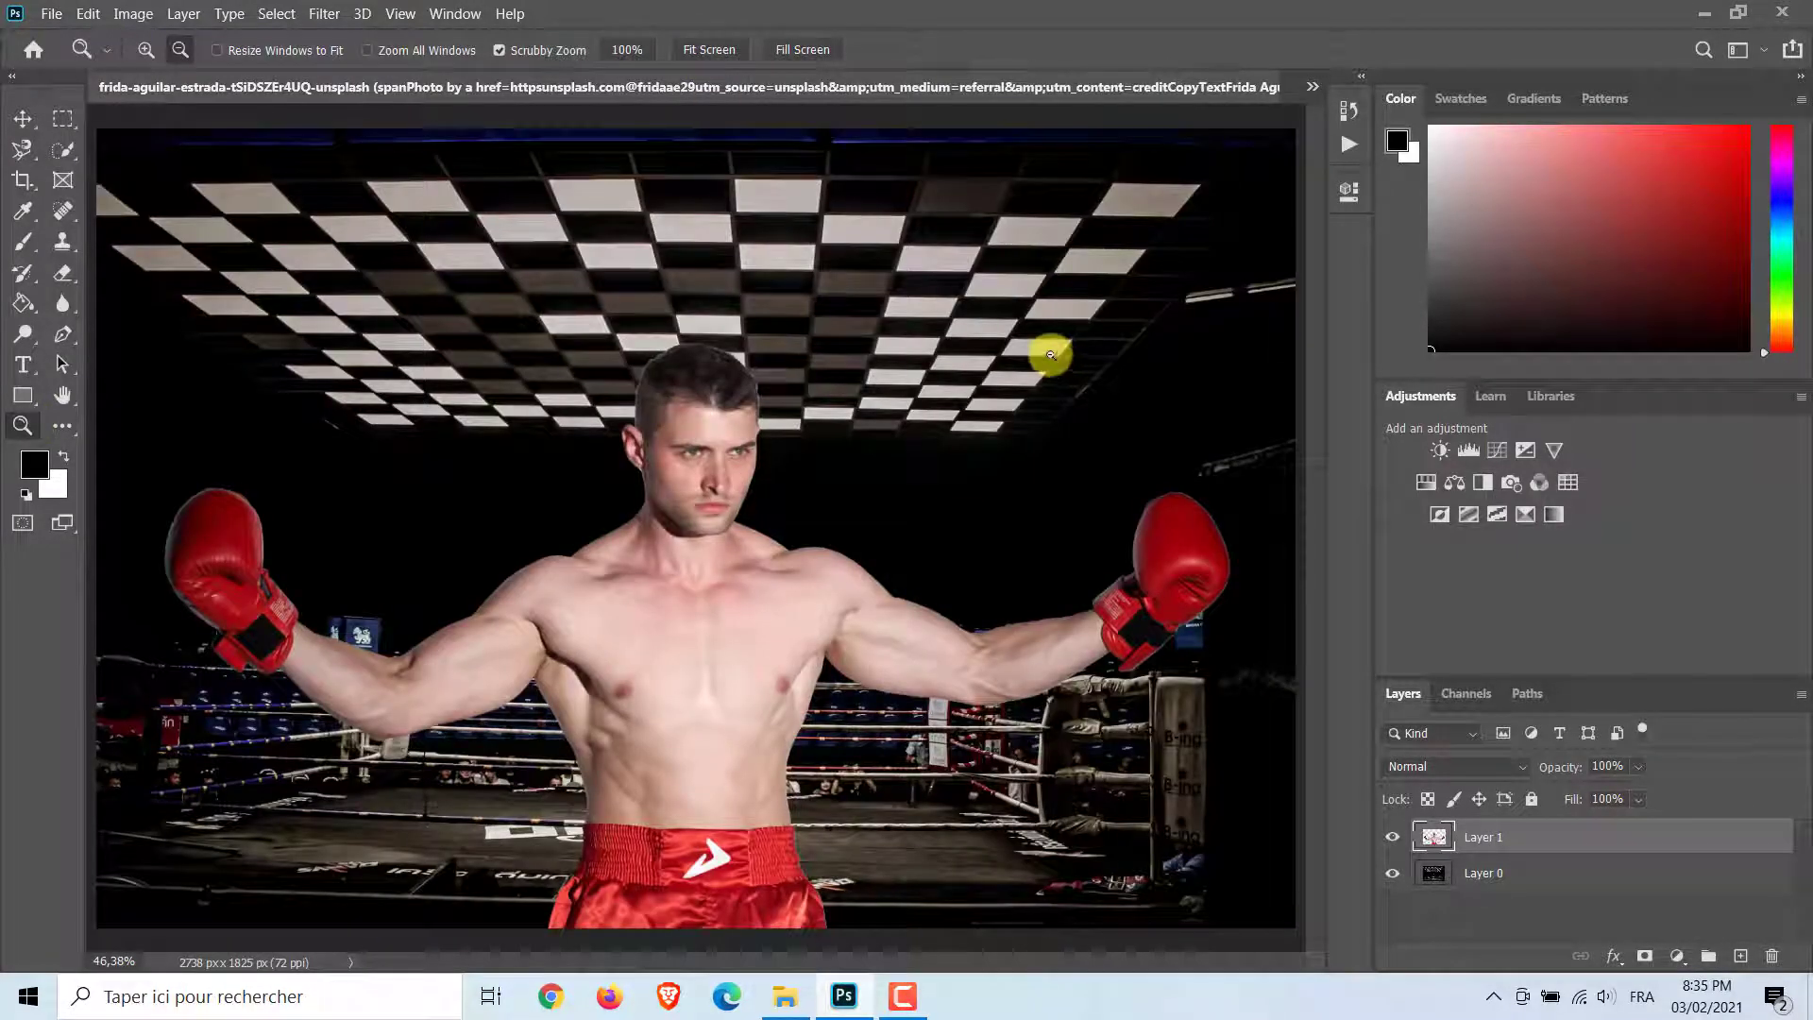
click(85, 17)
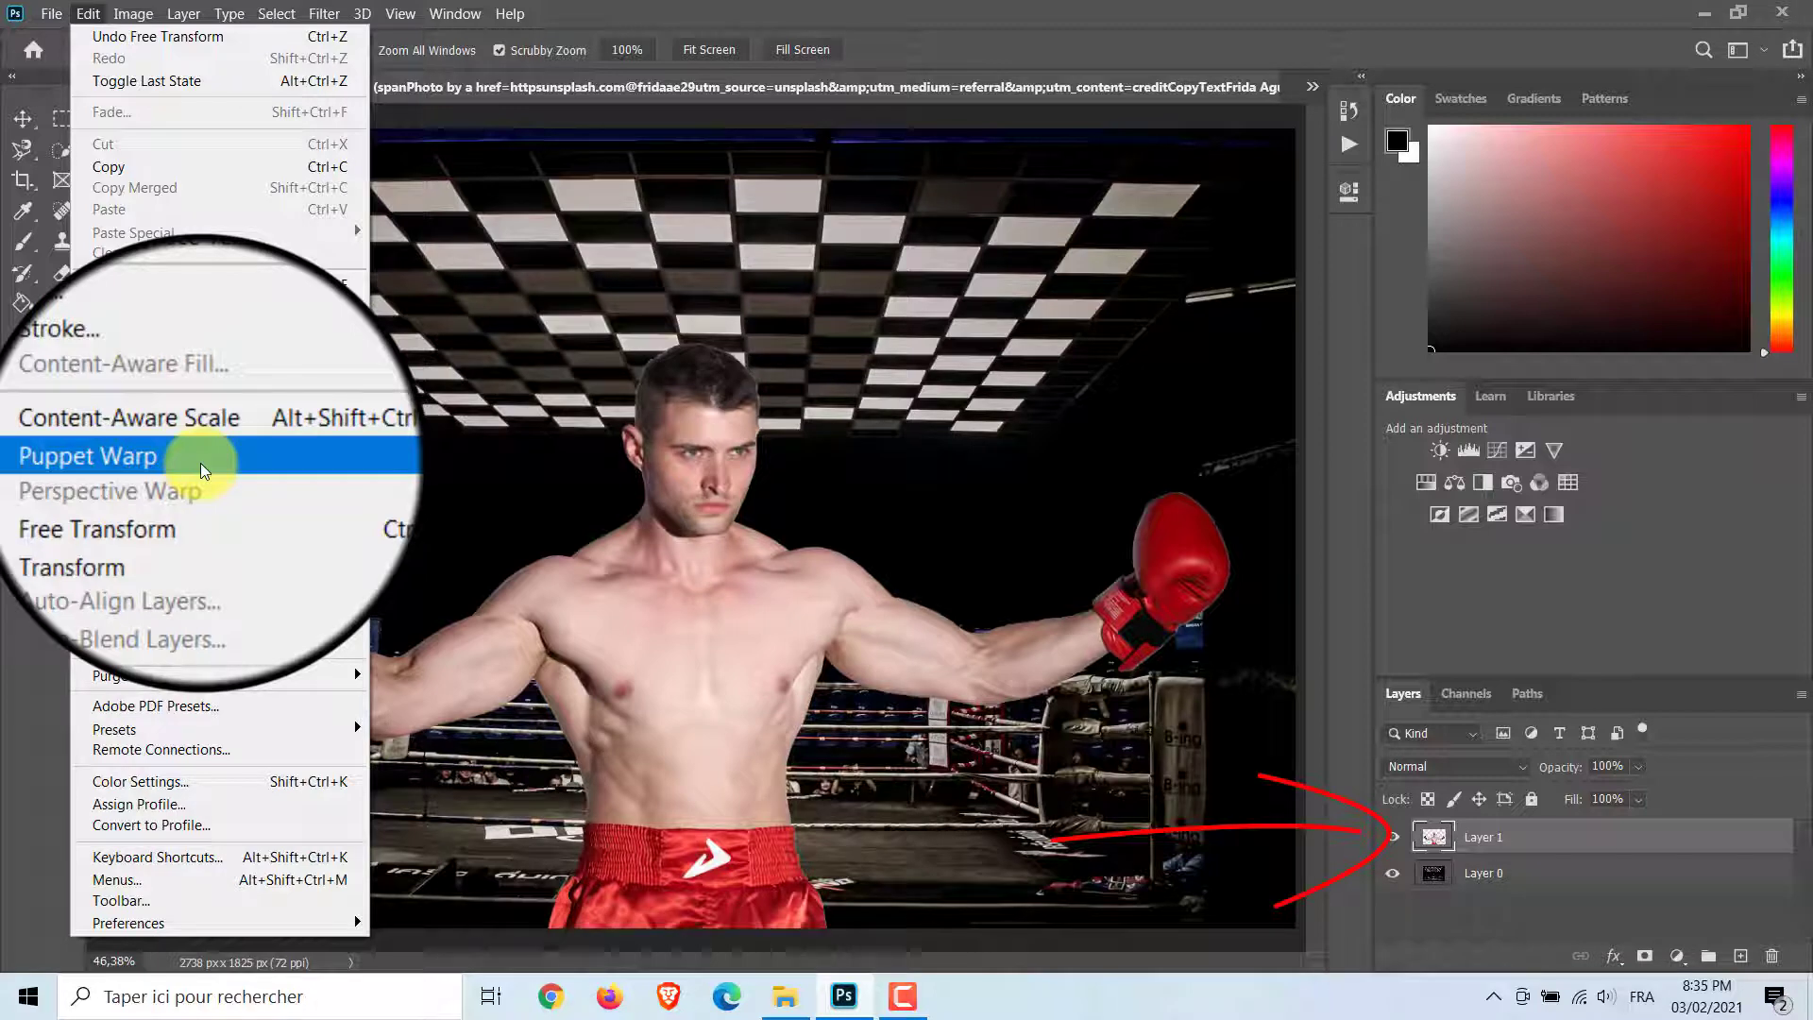
click(208, 463)
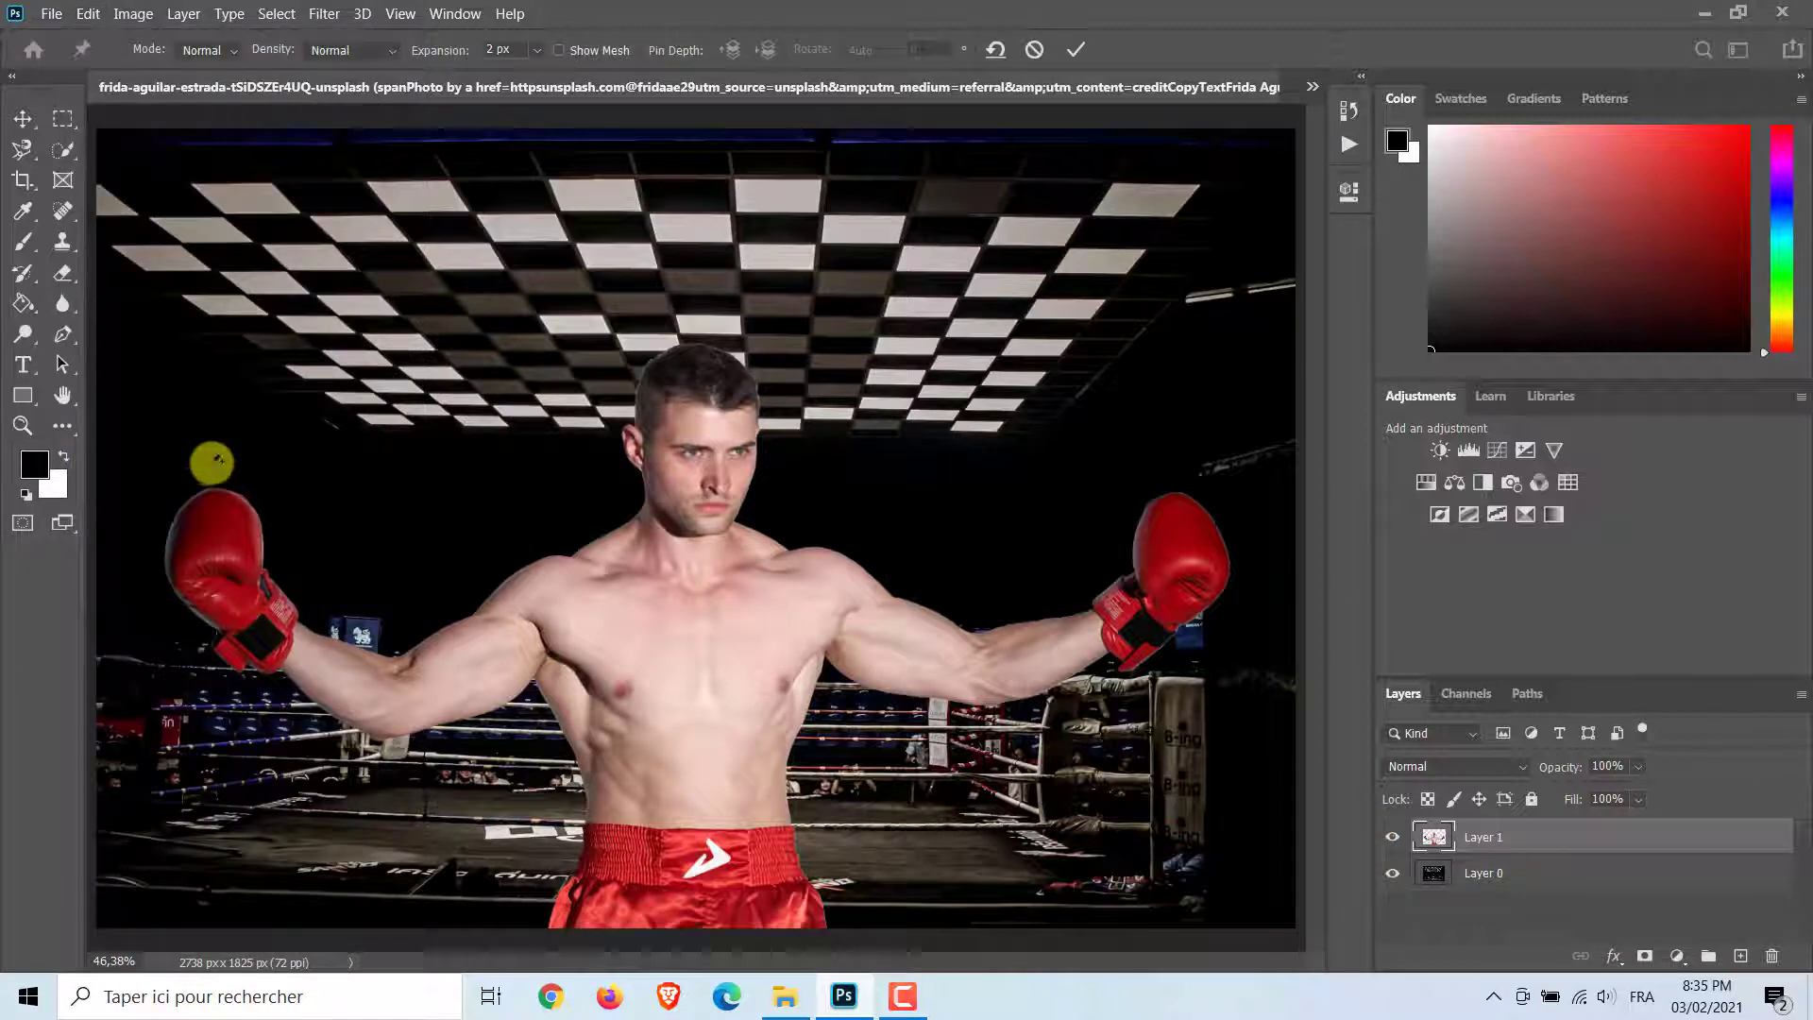
click(563, 49)
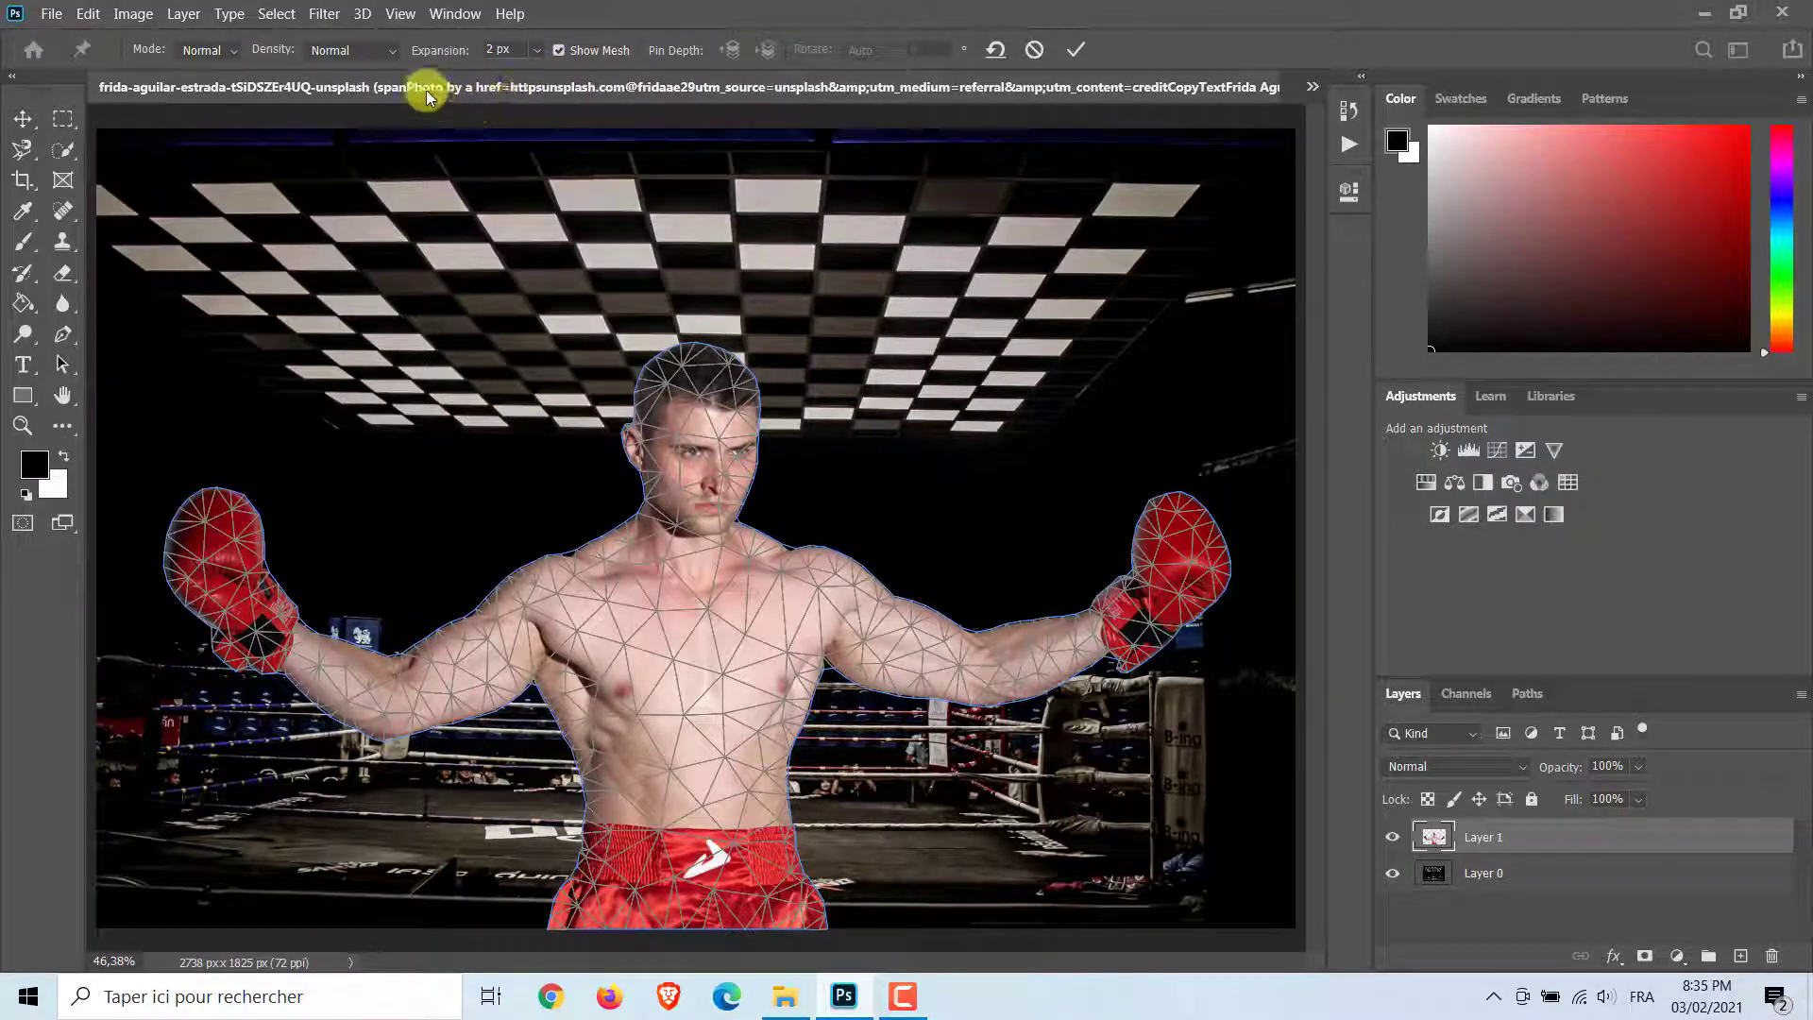
click(393, 49)
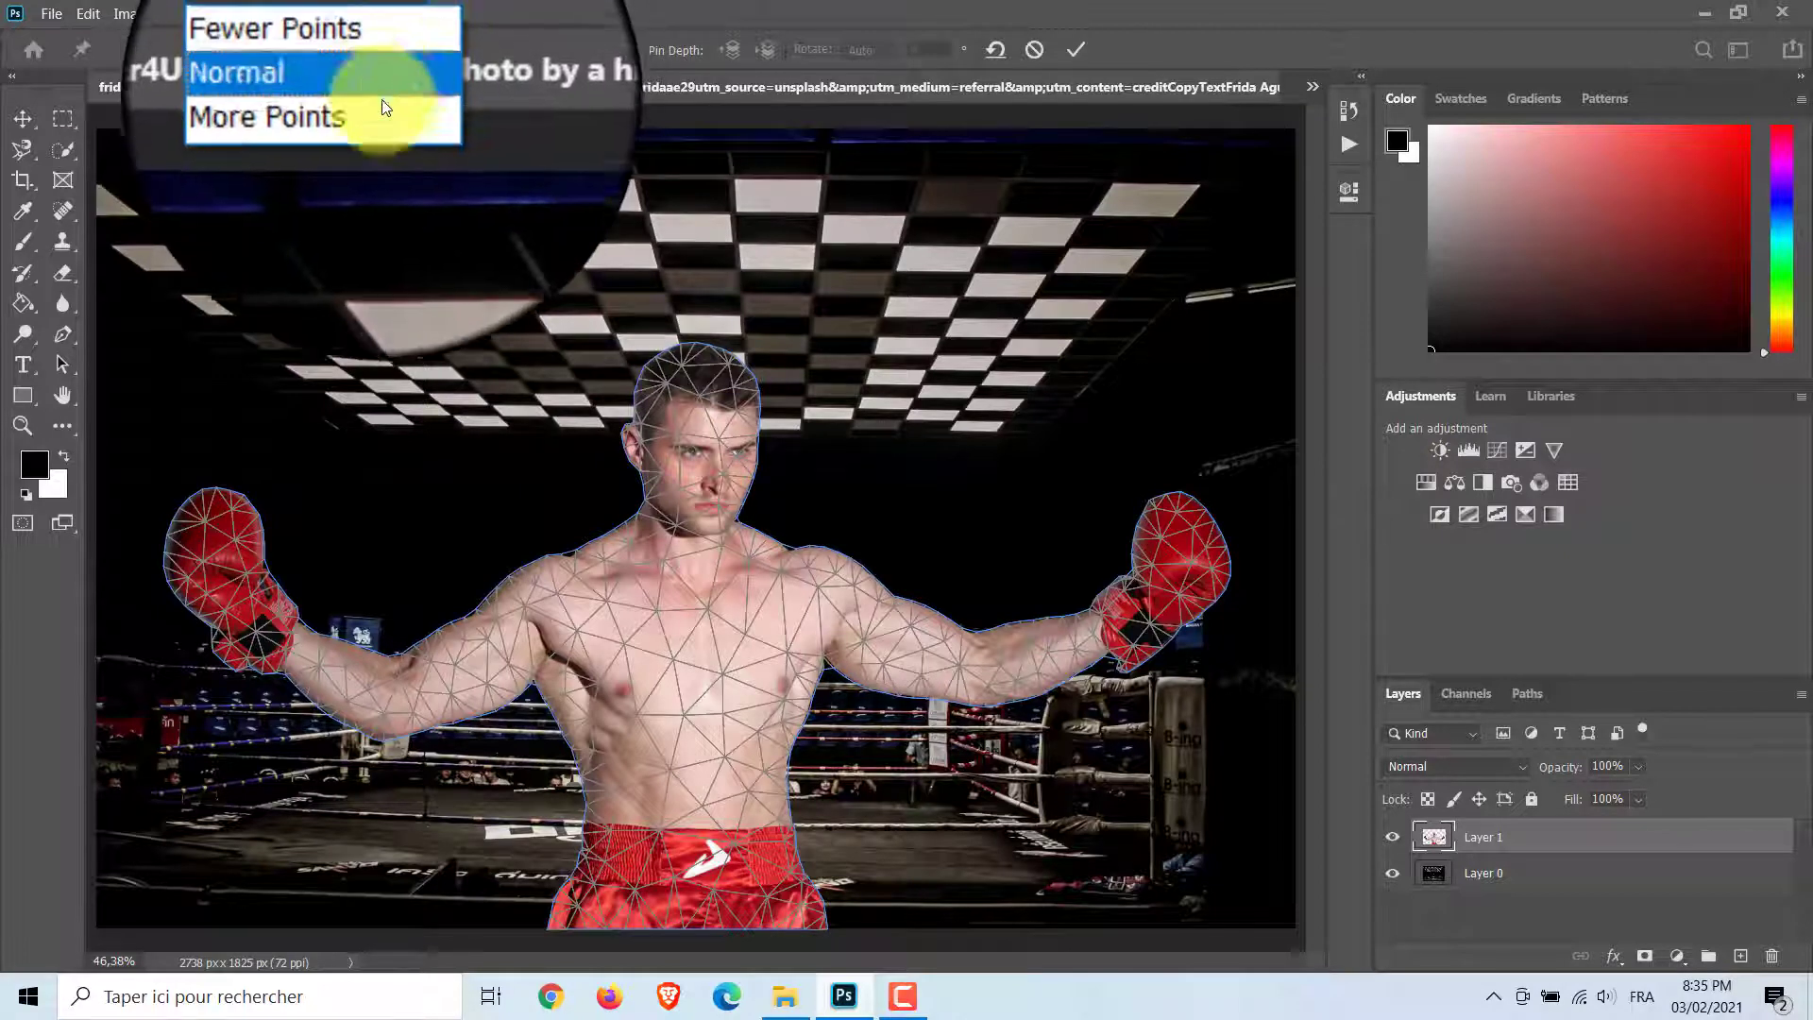
click(380, 105)
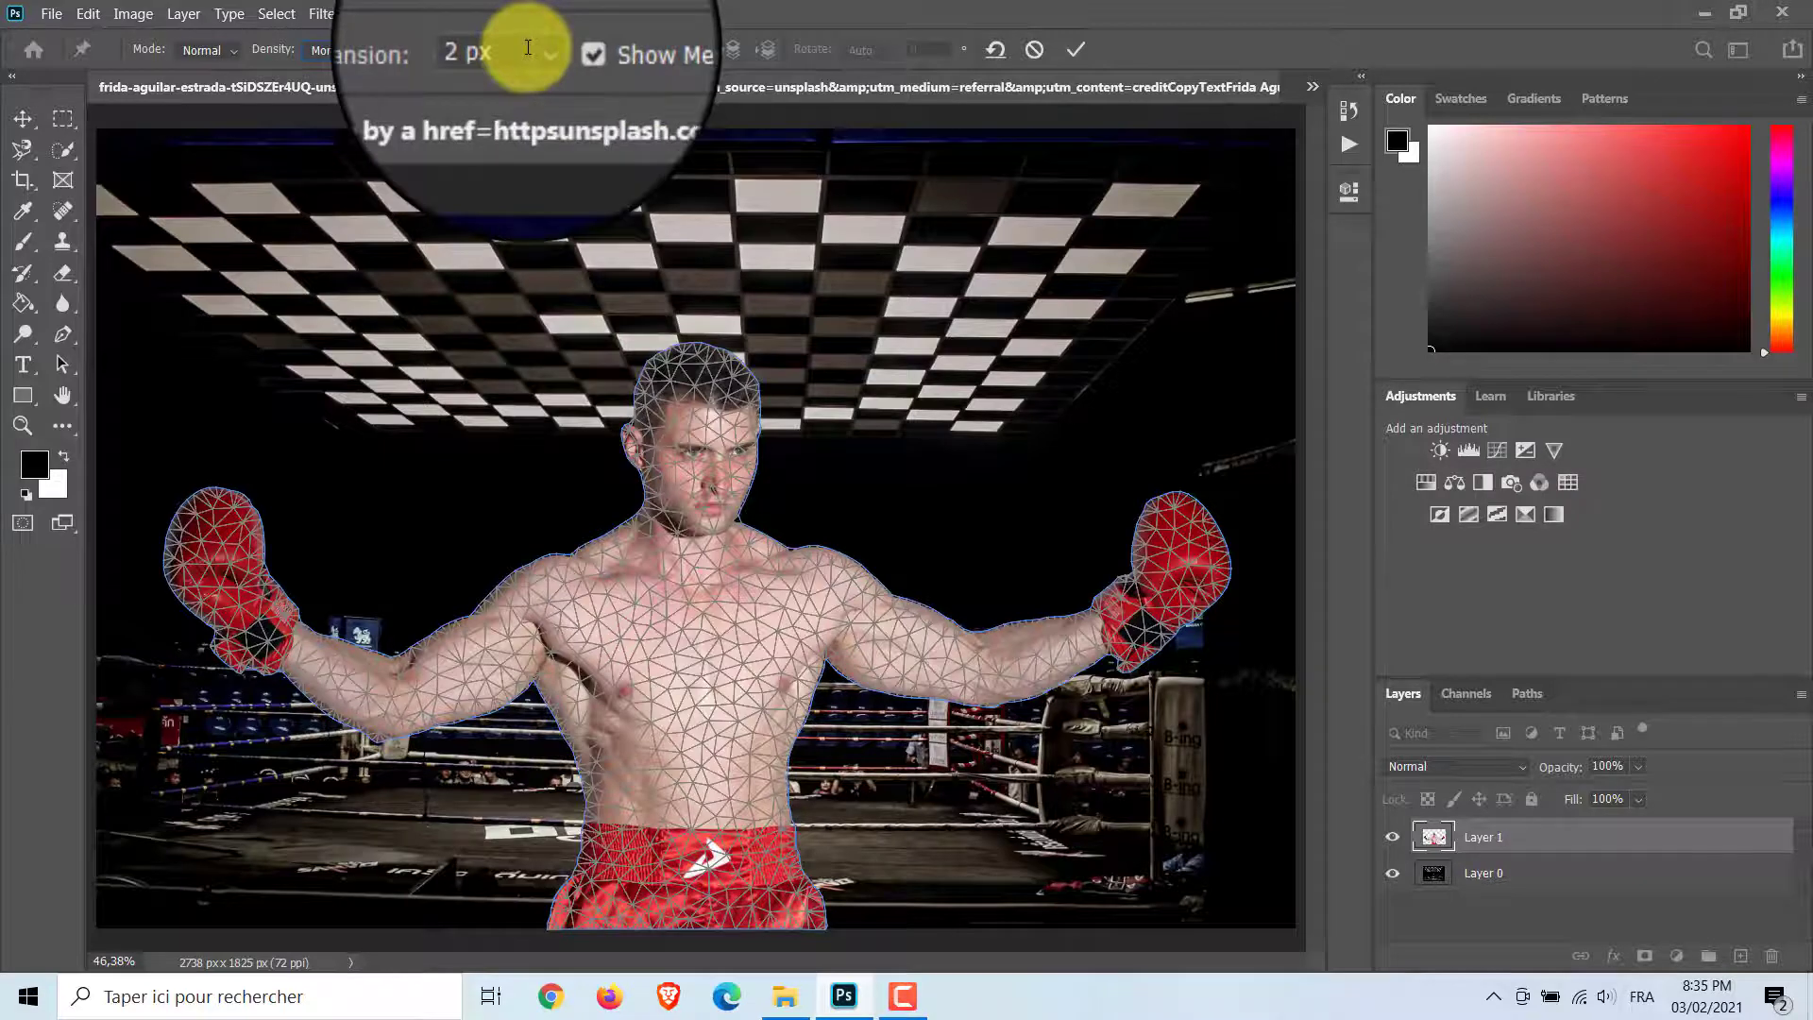
click(496, 49)
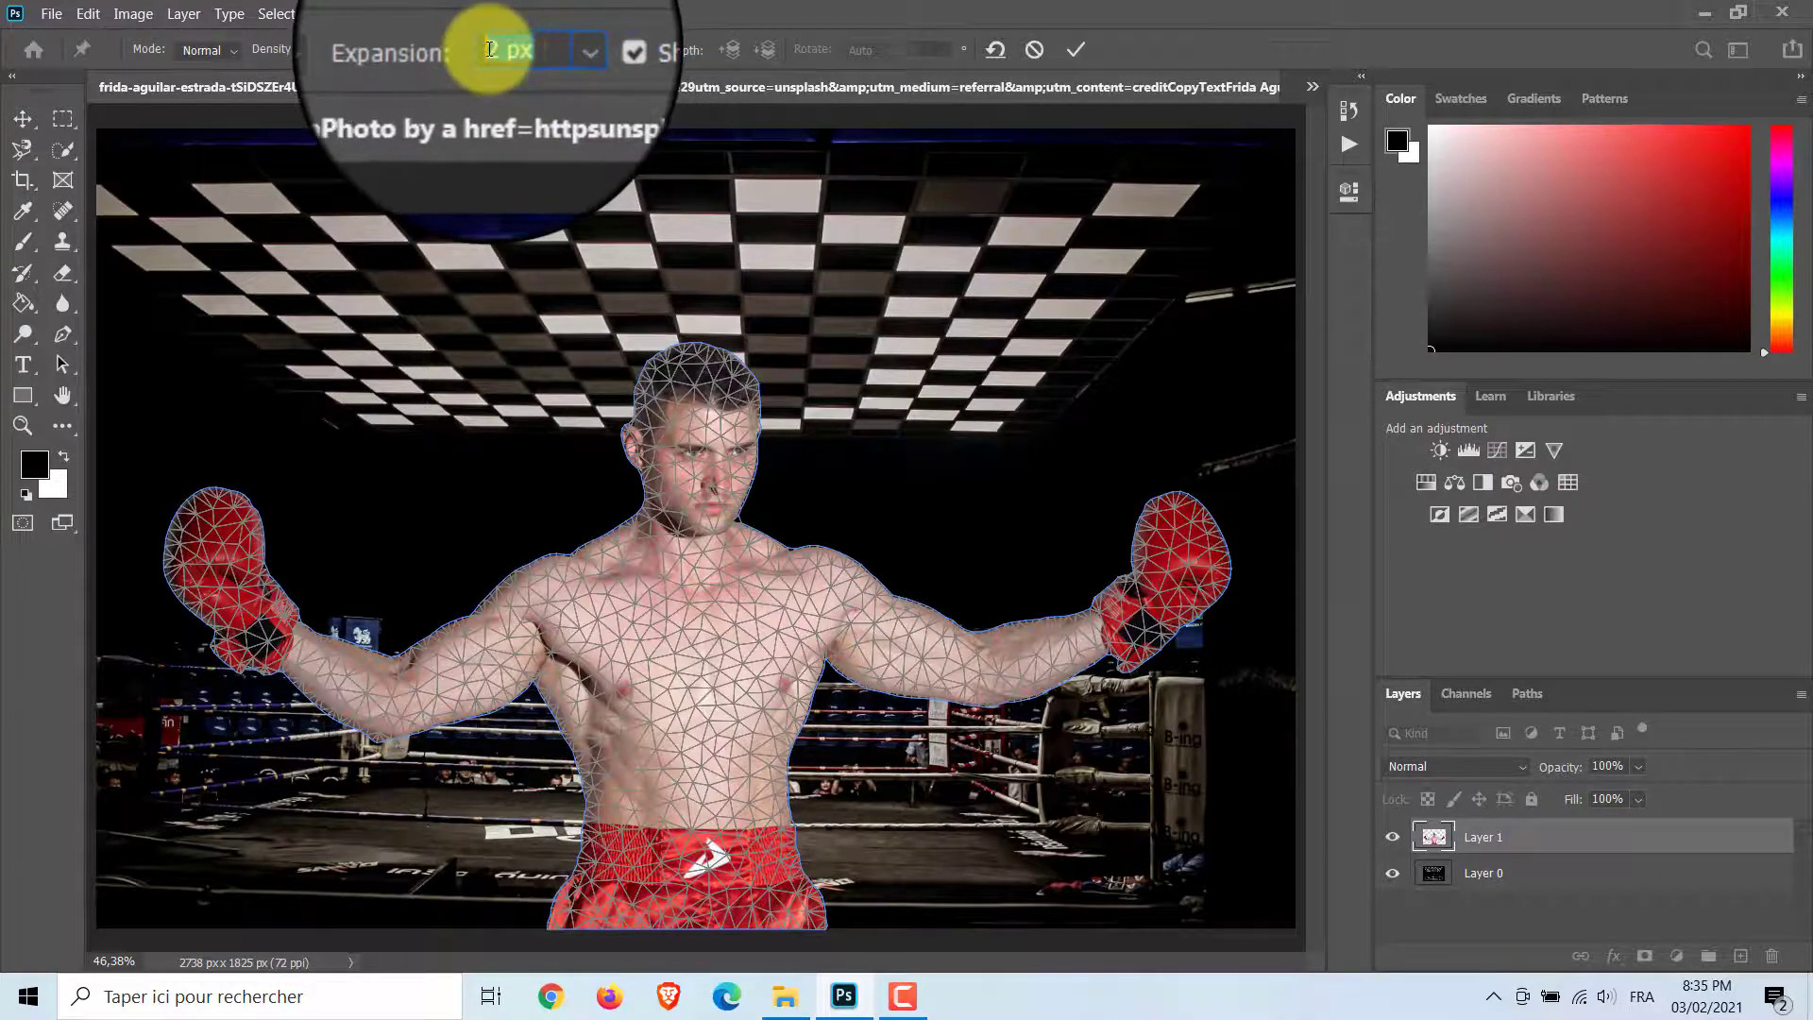
text(0)
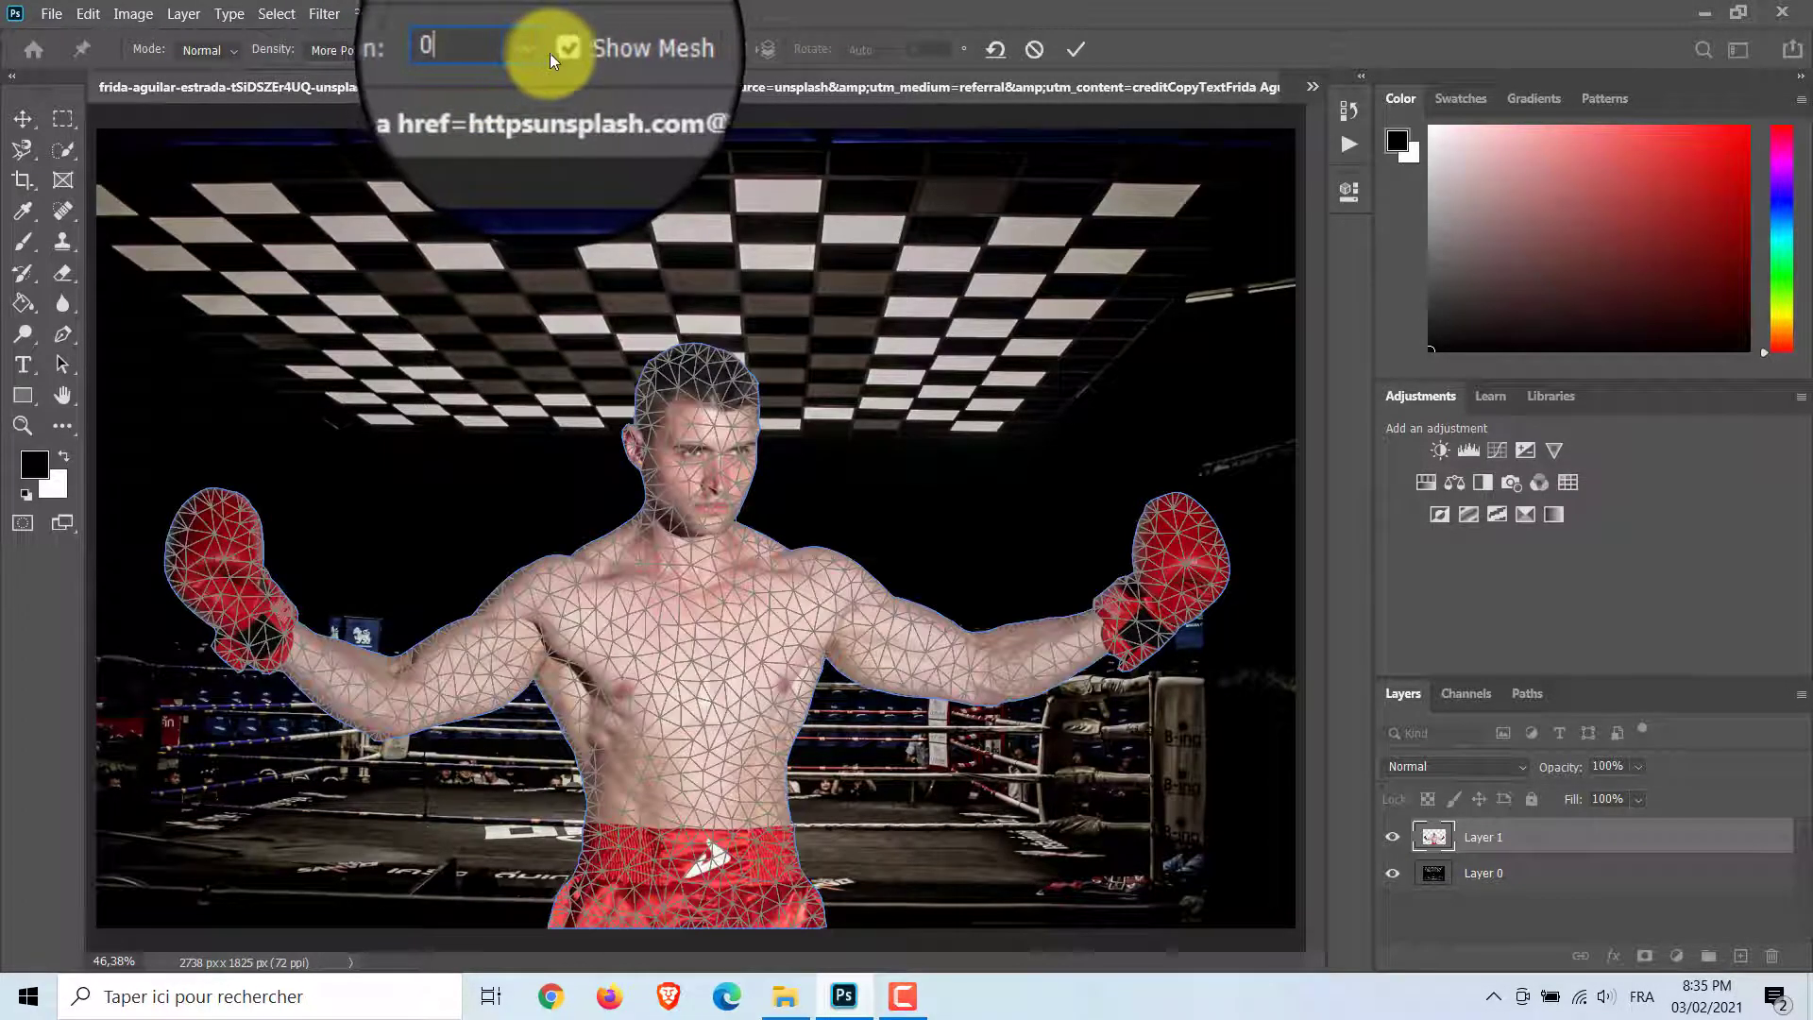
click(557, 50)
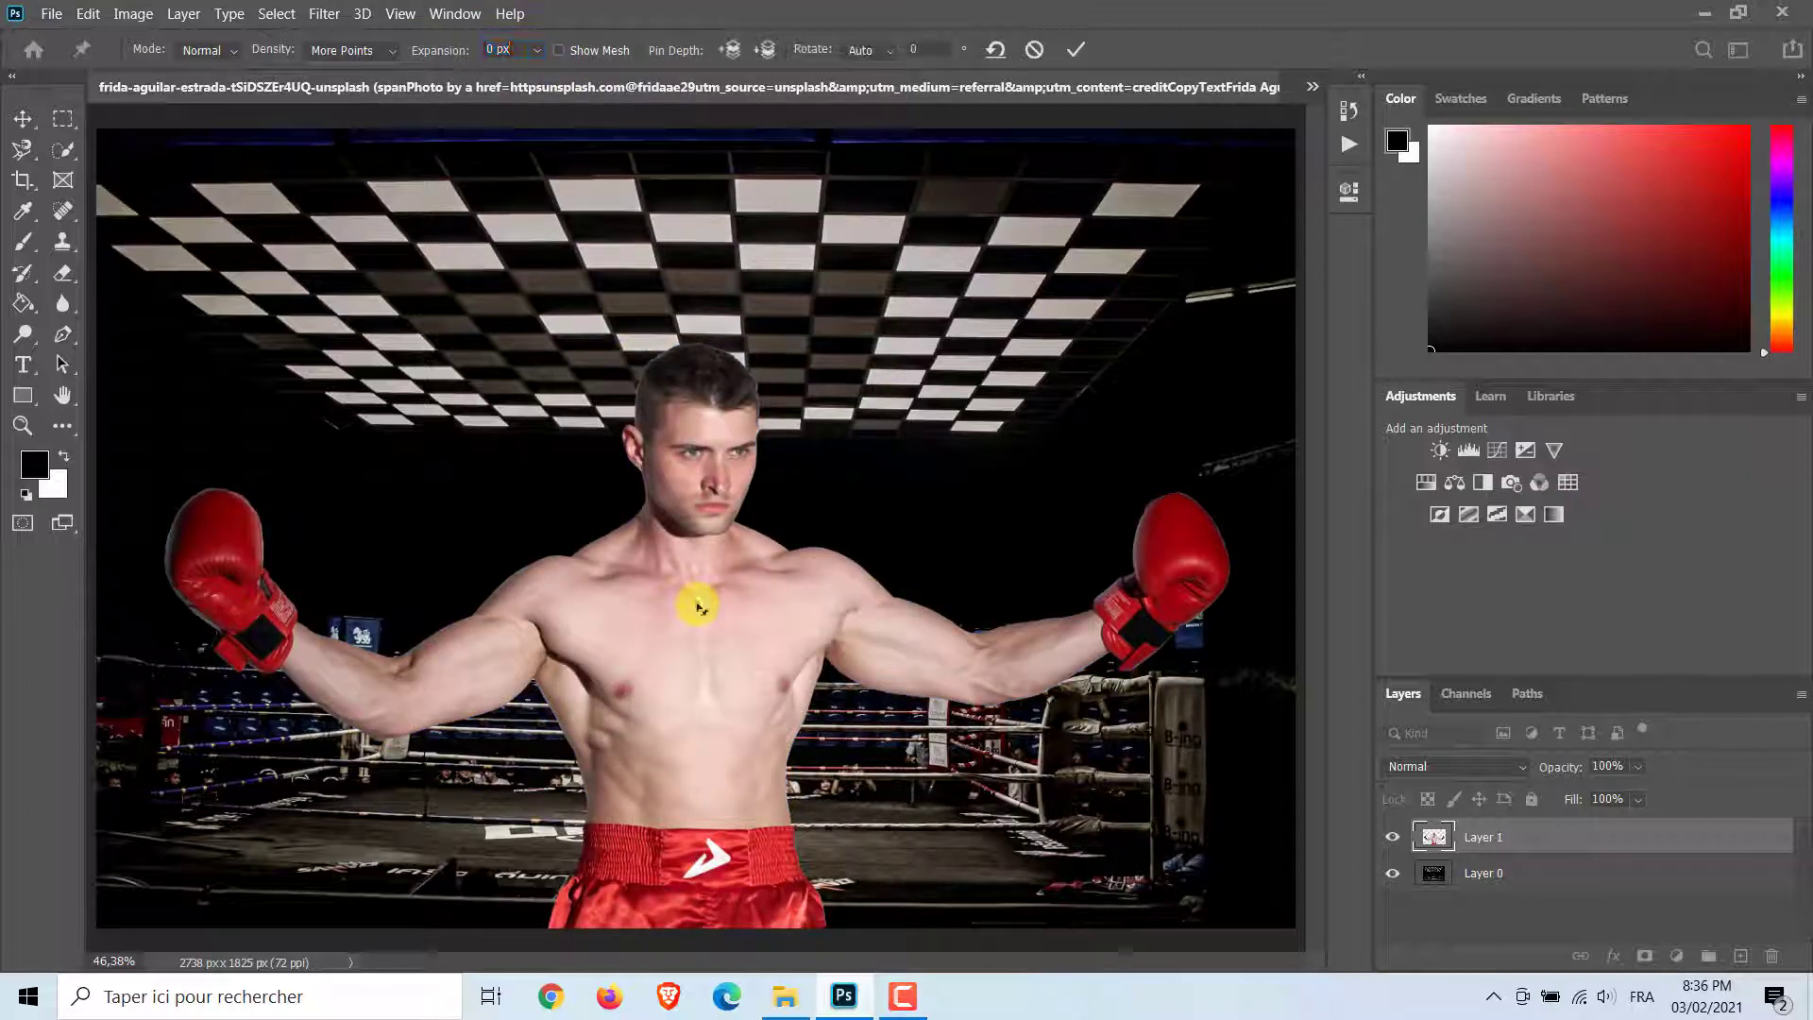
- Try shifting the whole boxer with a single pin on his chest, and delete that pin
mouse_move(698, 607)
mouse_down()
mouse_move(769, 485)
mouse_move(756, 434)
mouse_move(705, 429)
mouse_move(706, 608)
mouse_up()
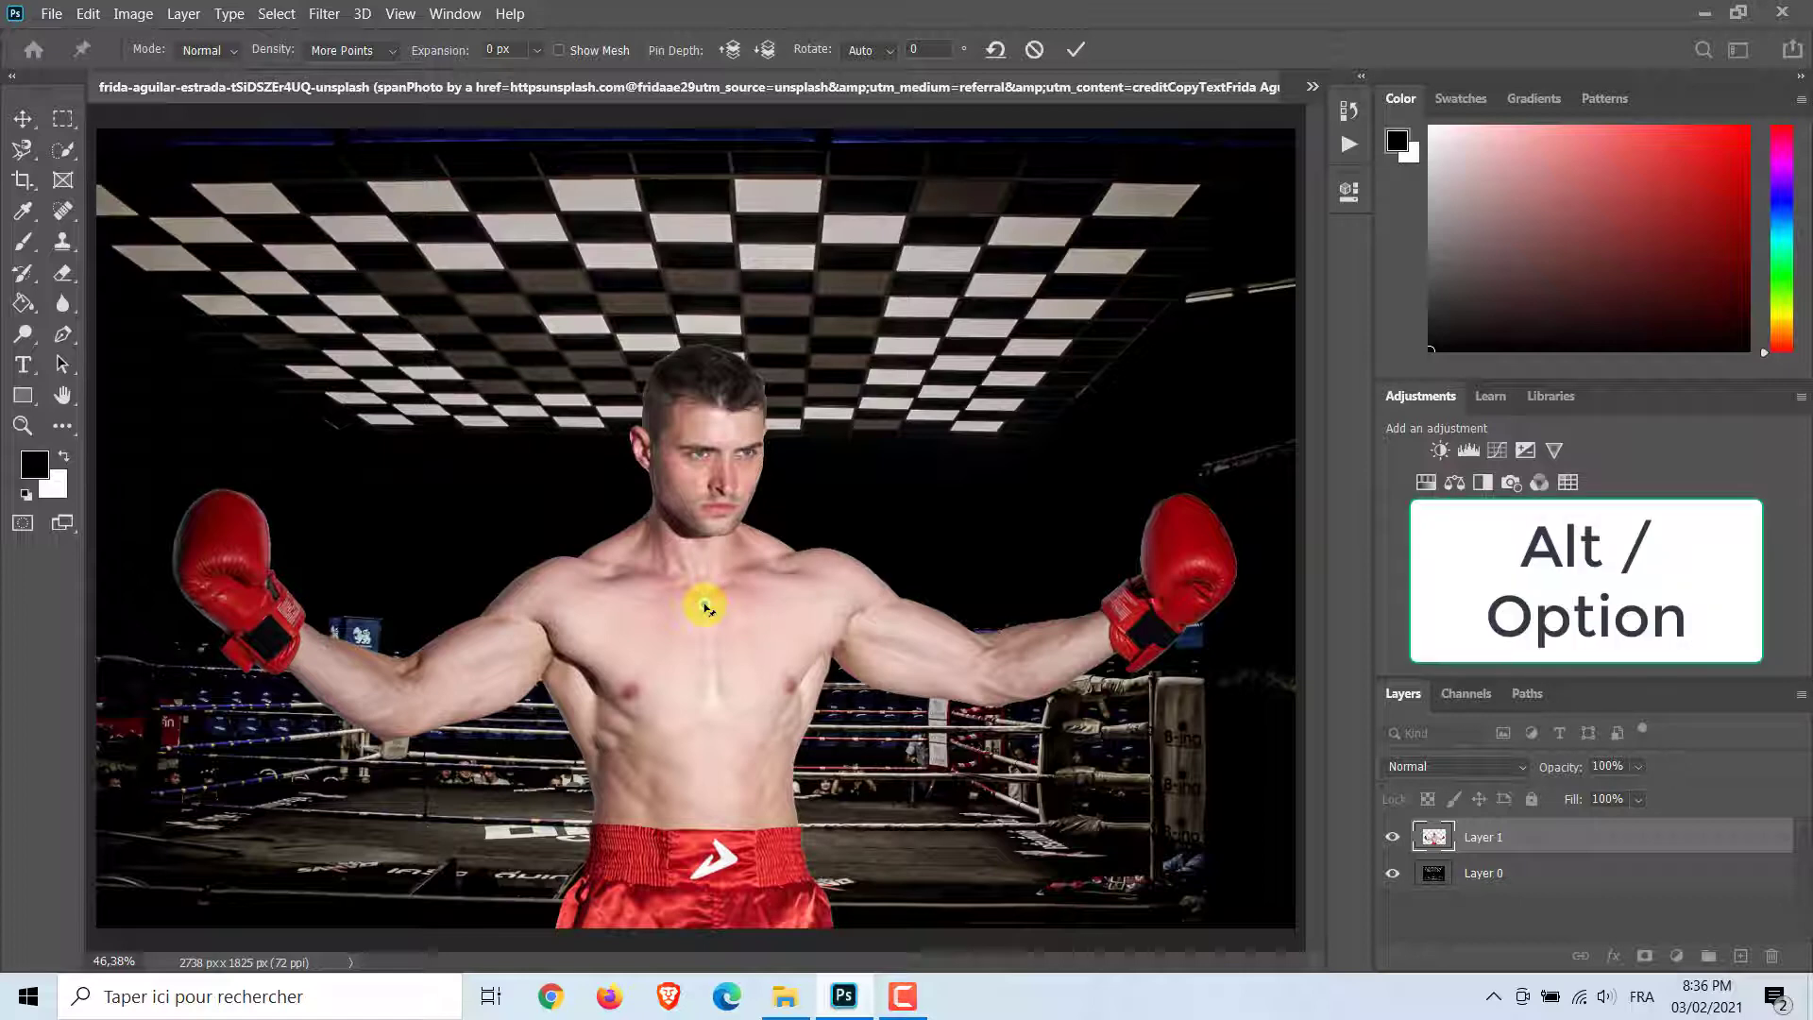
right_click(706, 607)
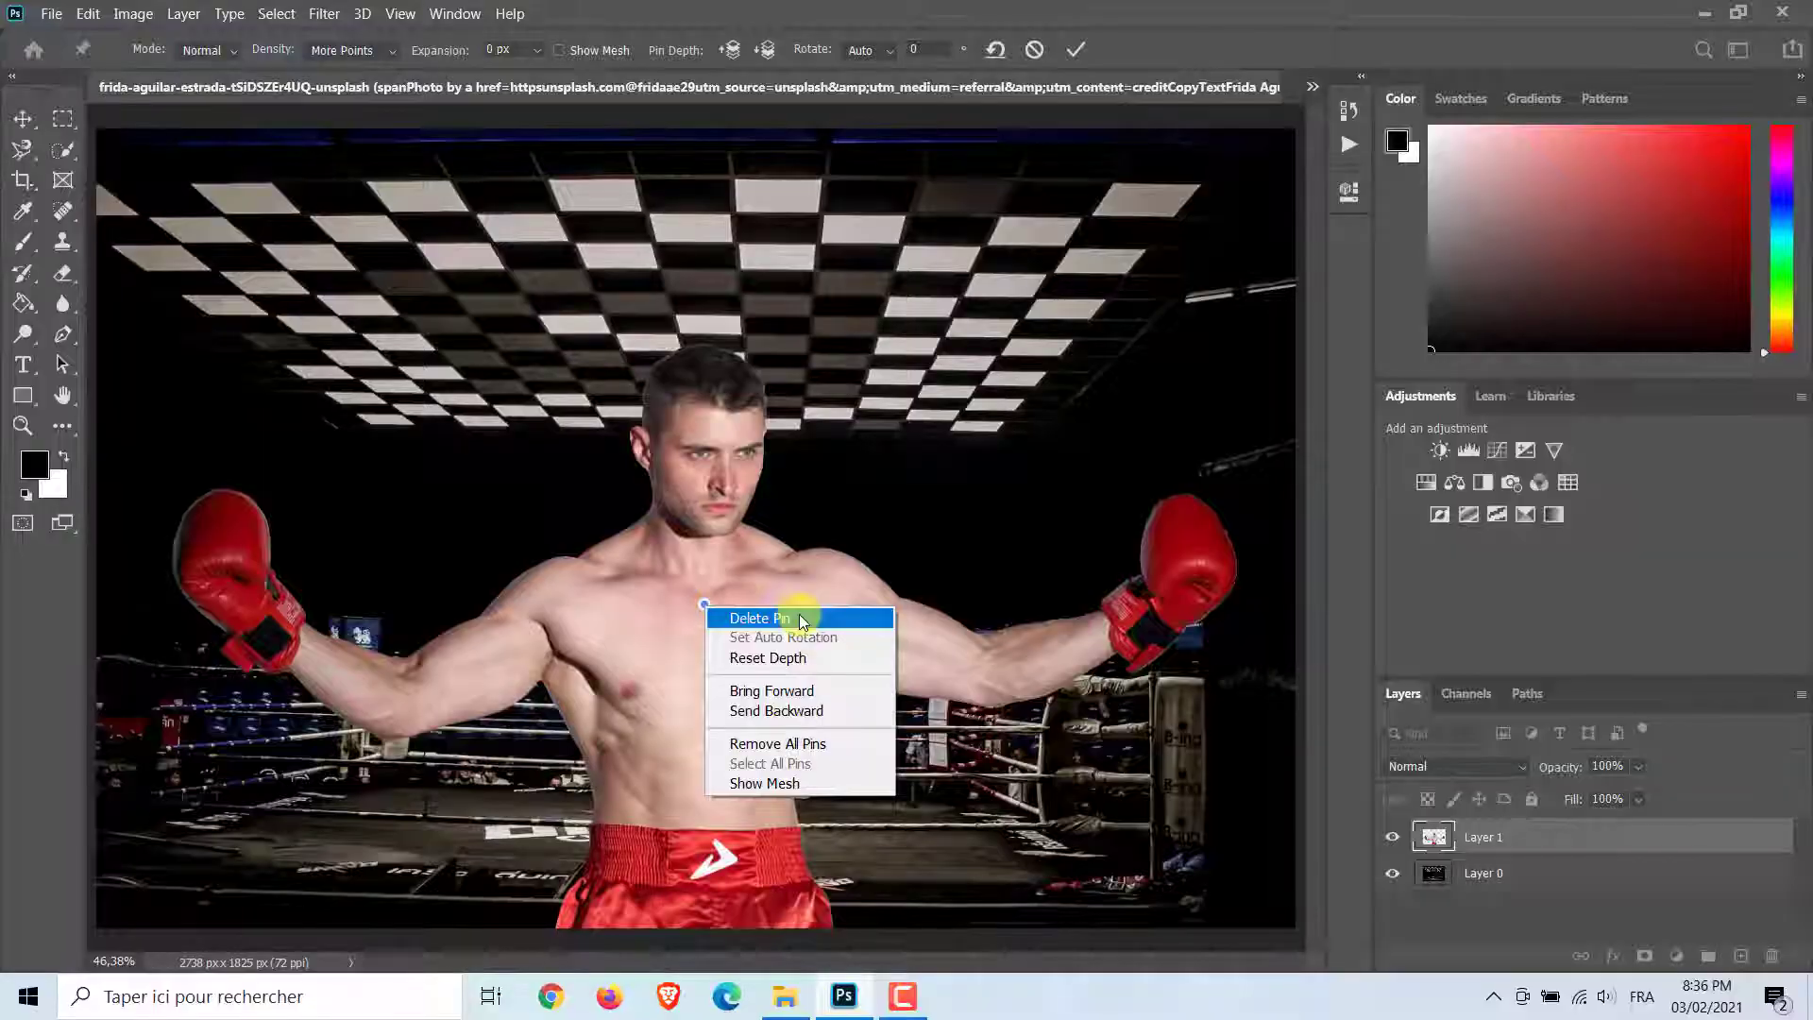
click(799, 615)
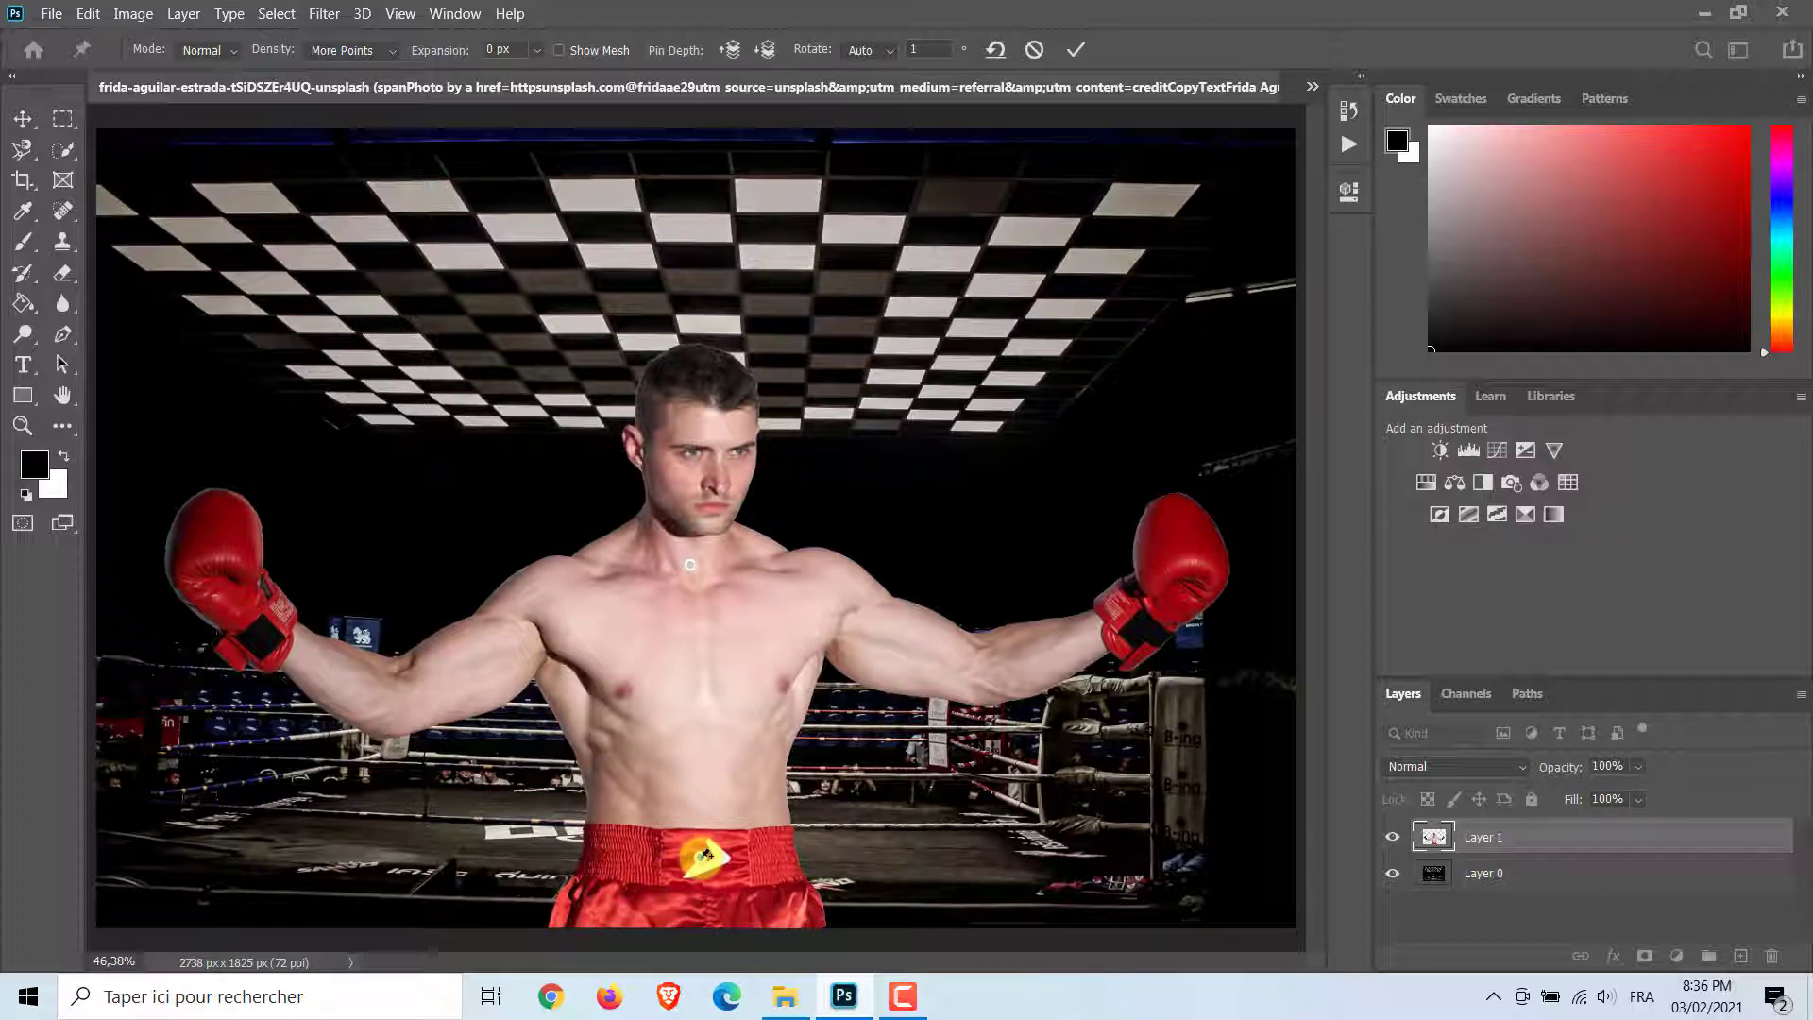
- Try warping the boxer's upper body with pins on his neck and the shorts logo, and remove all pins
mouse_move(705, 854)
mouse_down()
mouse_move(753, 850)
mouse_move(949, 746)
mouse_move(704, 839)
mouse_move(581, 820)
mouse_move(446, 732)
mouse_move(497, 793)
mouse_move(735, 832)
mouse_move(627, 810)
mouse_move(706, 859)
mouse_up()
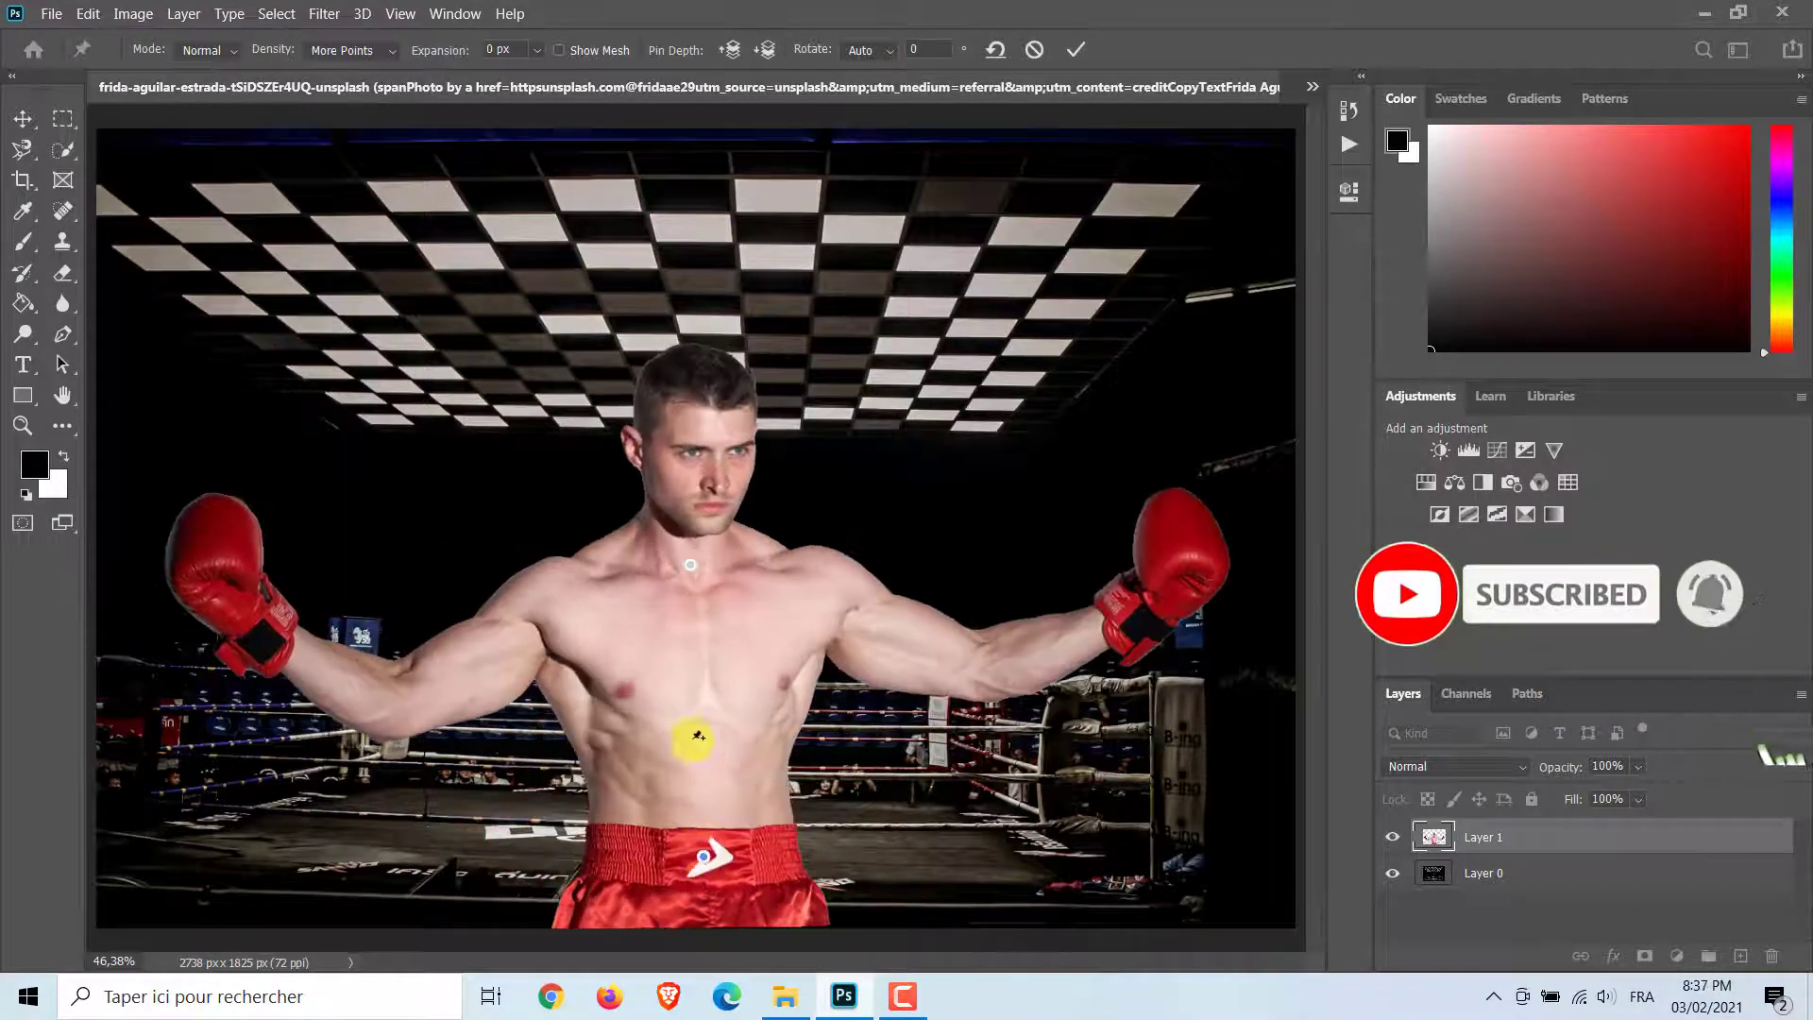
drag(690, 564, 963, 300)
drag(809, 488, 697, 578)
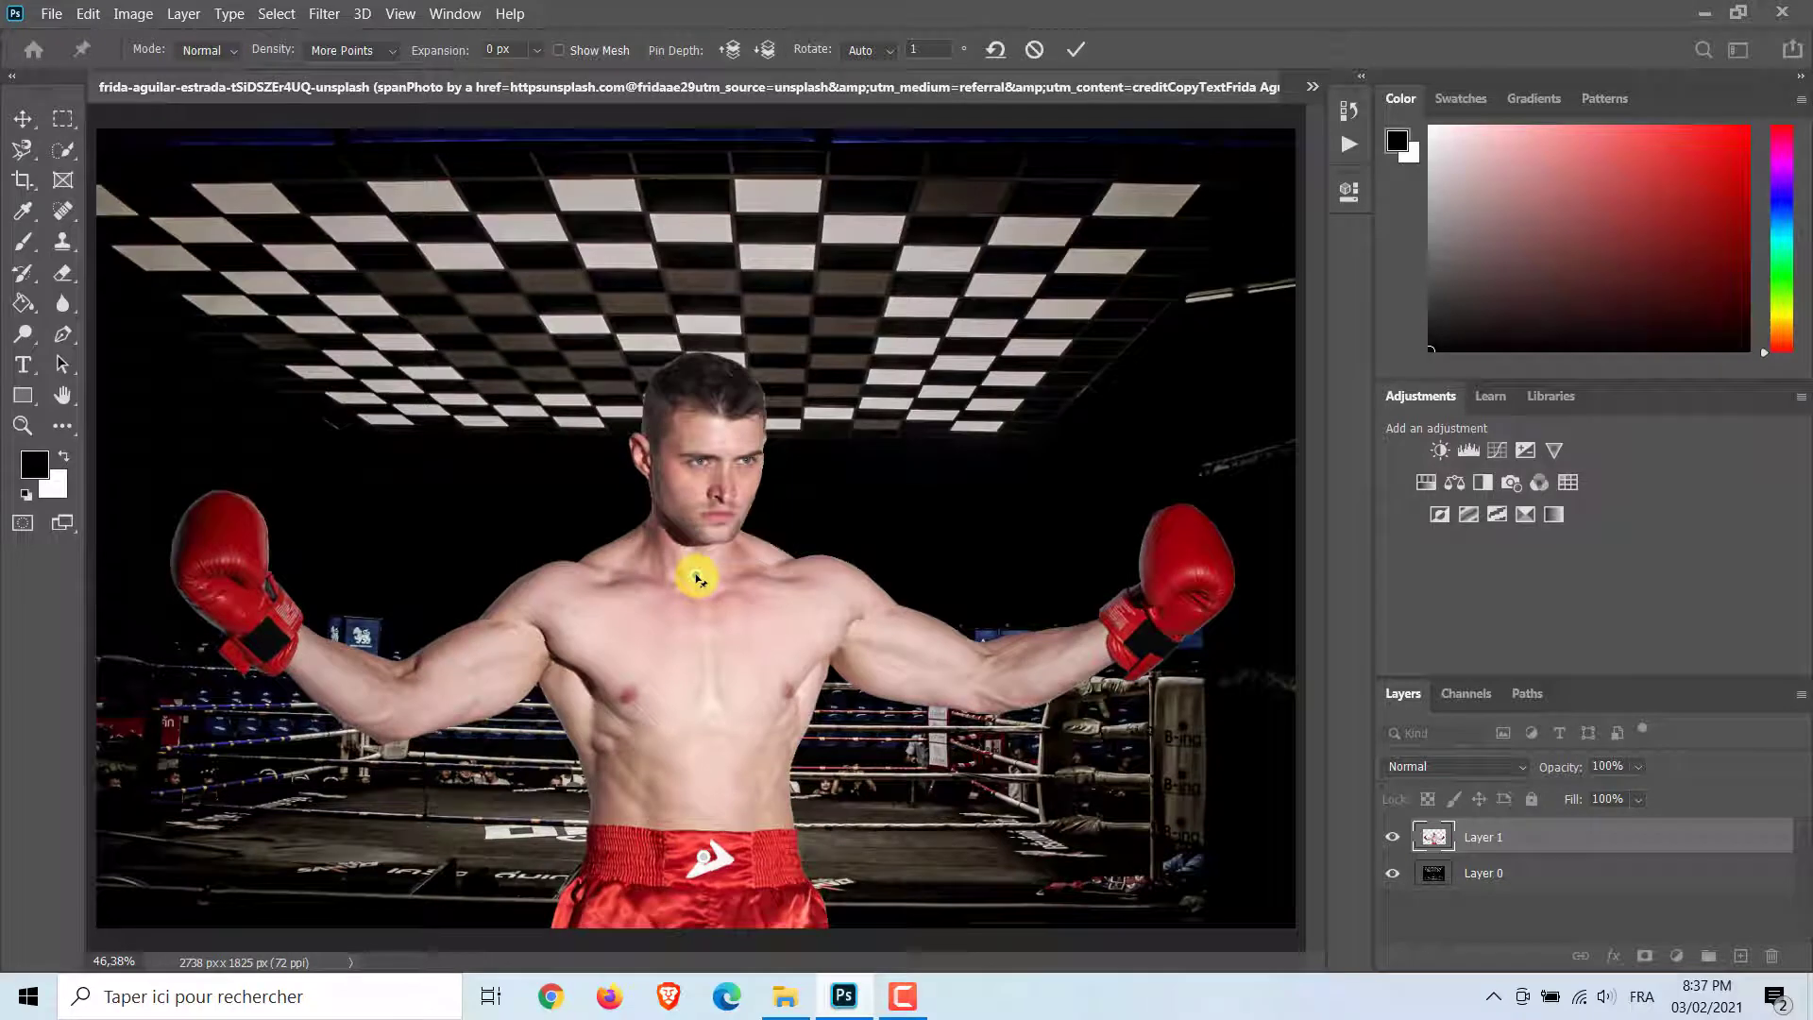
click(996, 49)
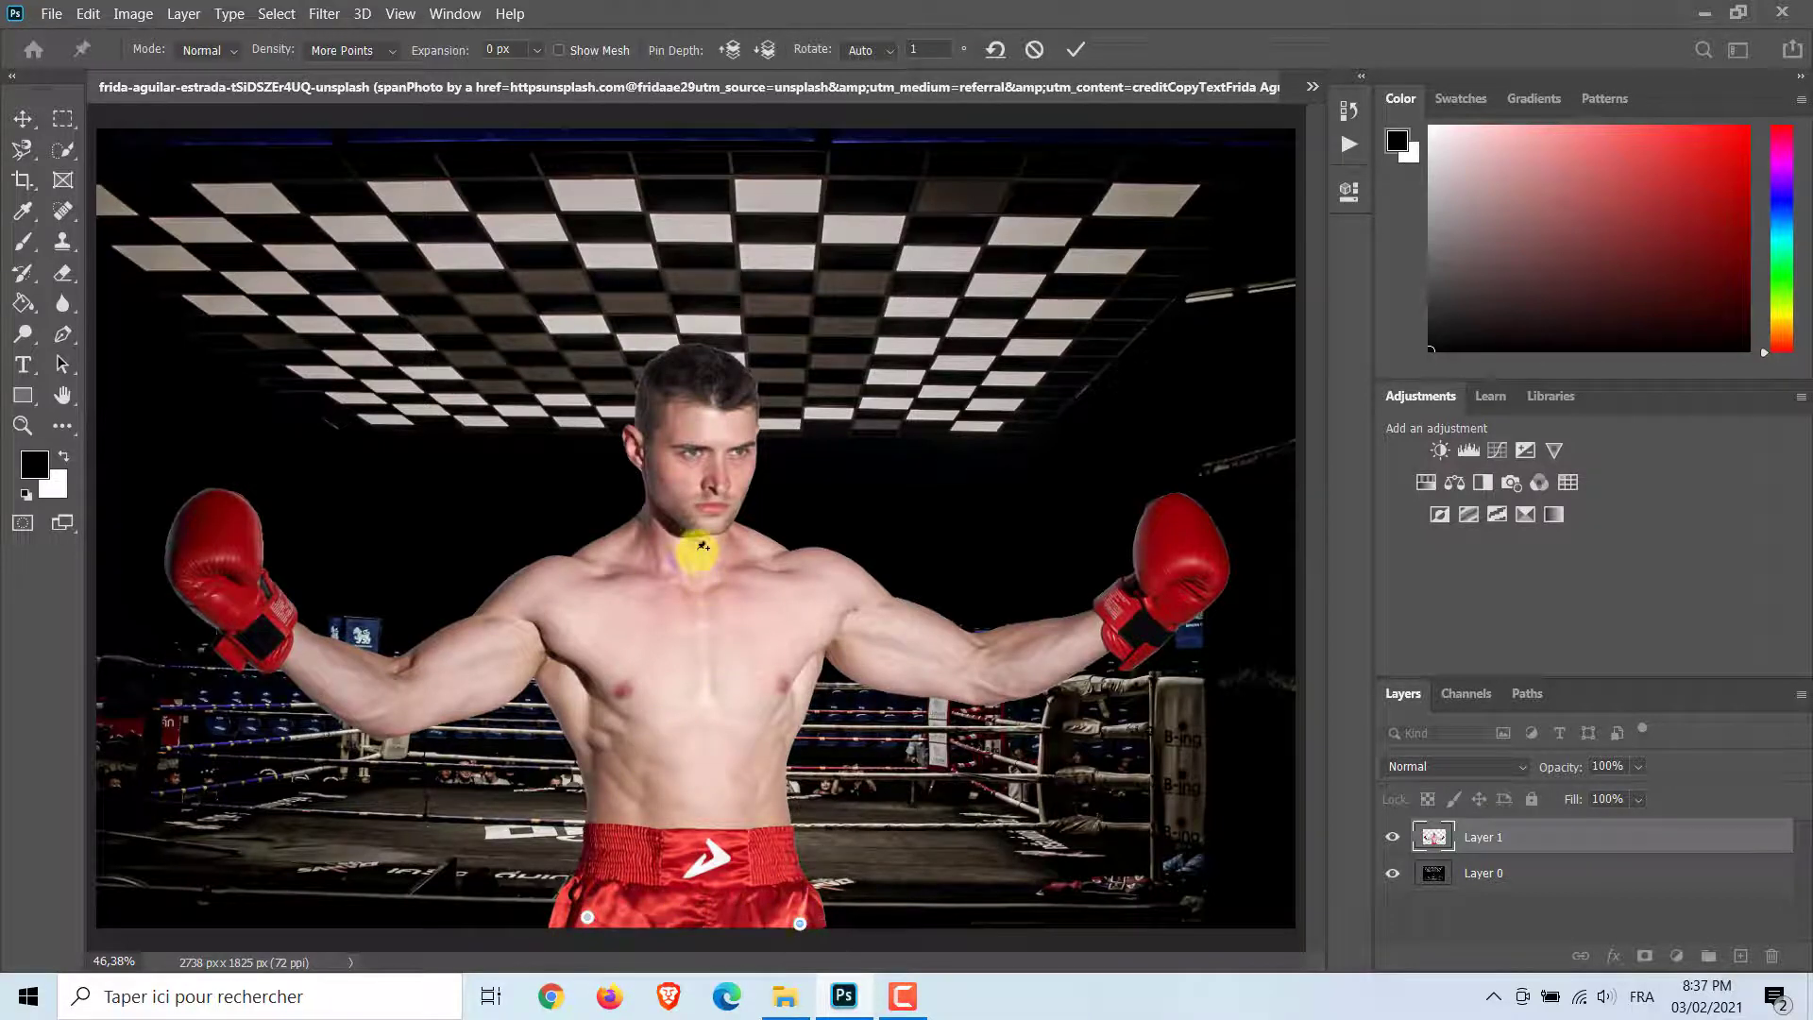
- Try tilting the boxer's head by rotating a pin placed on his neck, and delete that pin
click(700, 549)
drag(722, 550, 726, 546)
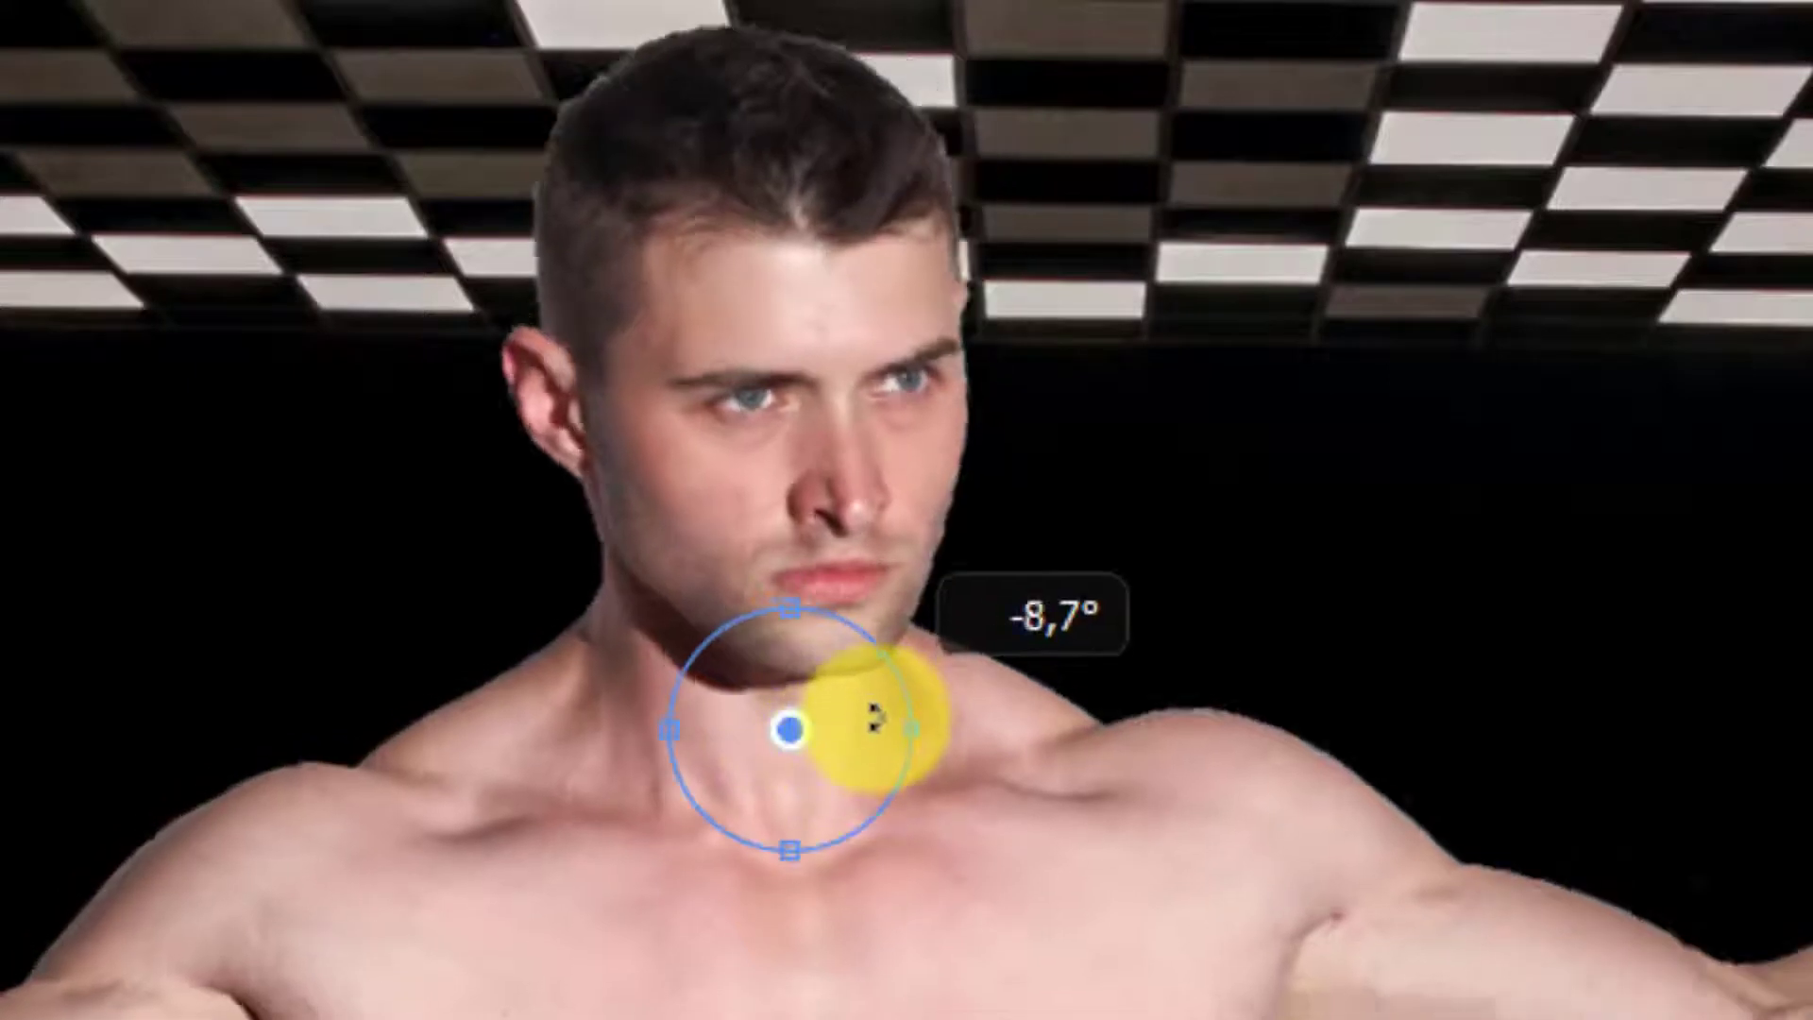
drag(875, 720, 745, 556)
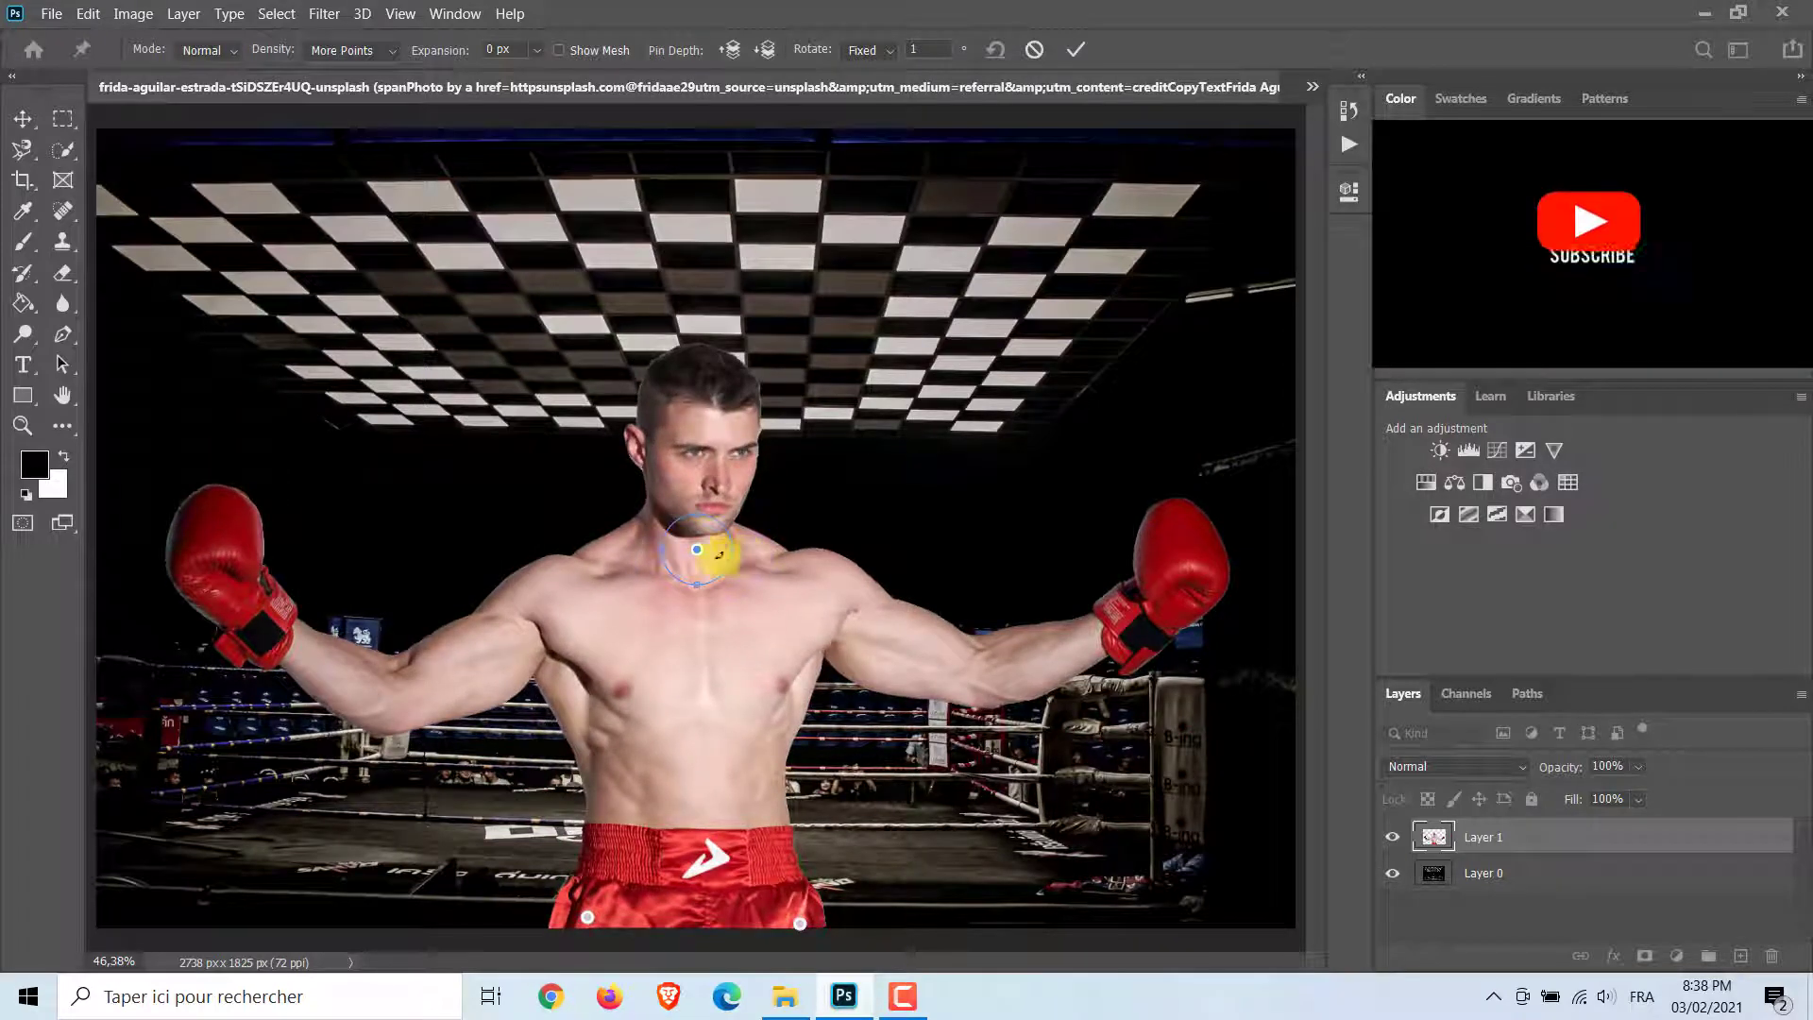
alt+click(700, 550)
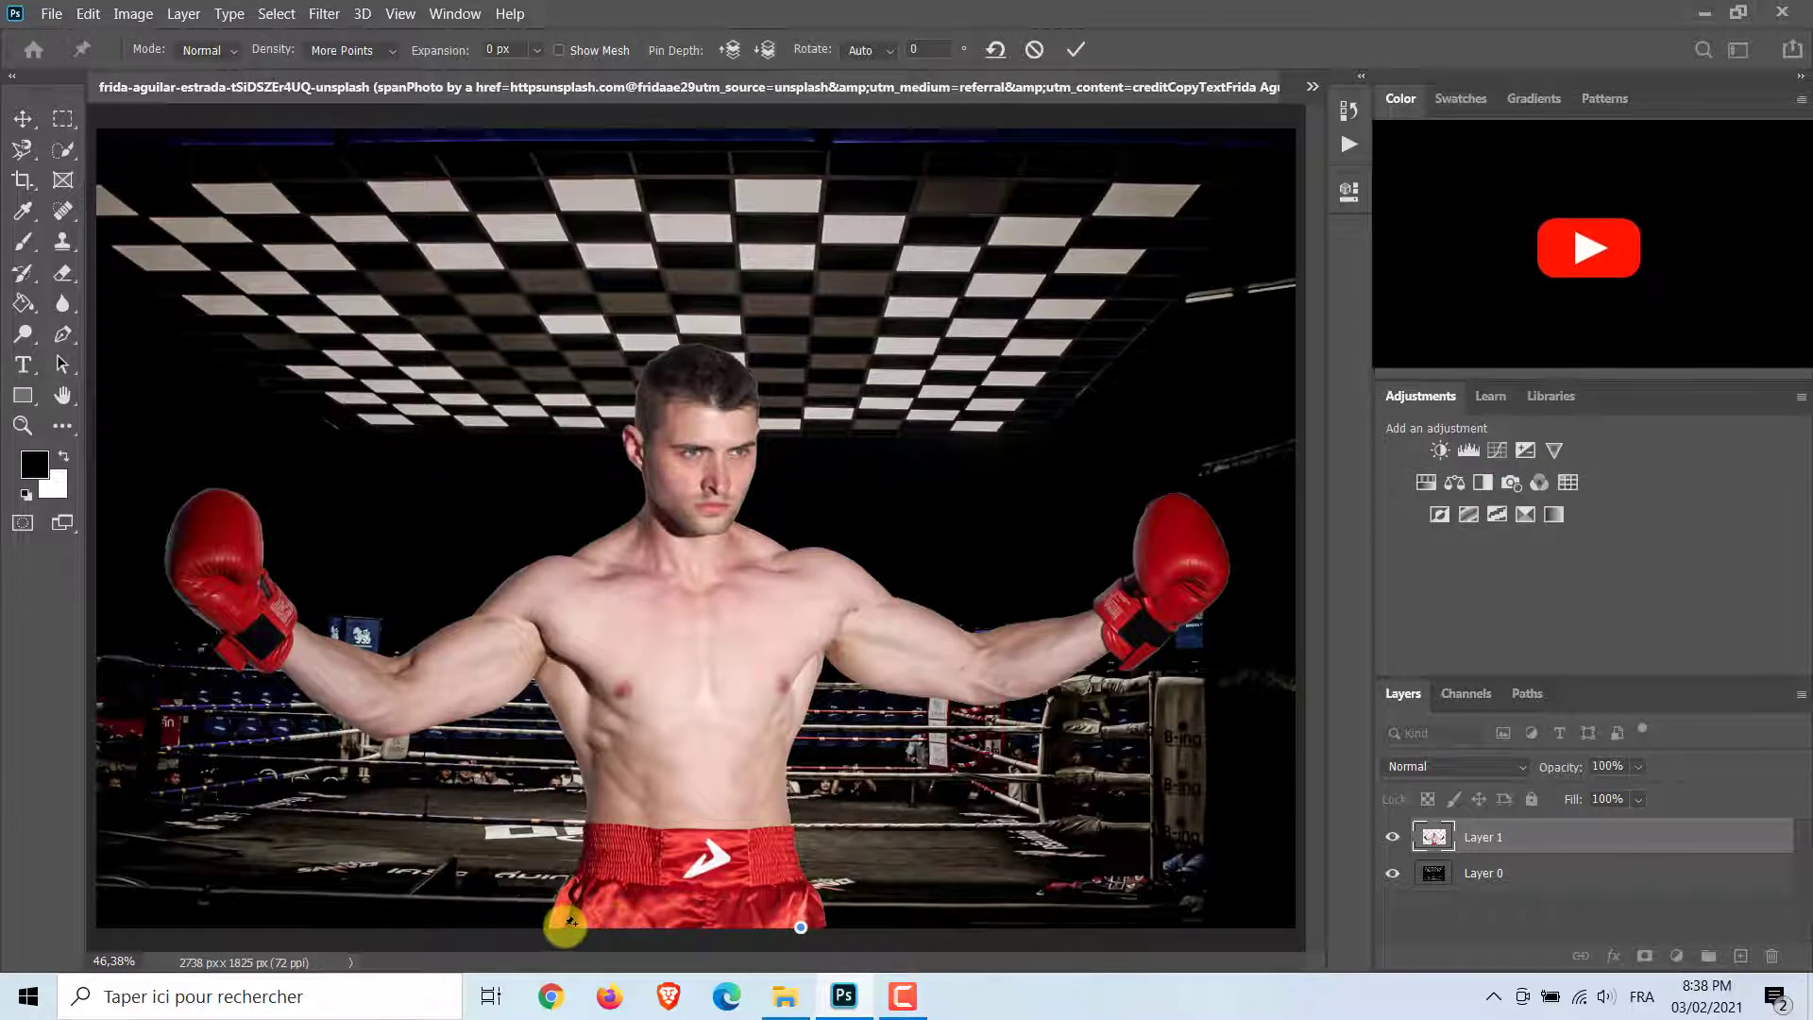
- Pin the lower corner of the shorts, the head and the neck, and raise the boxer's left glove above head height with its own pin
click(565, 924)
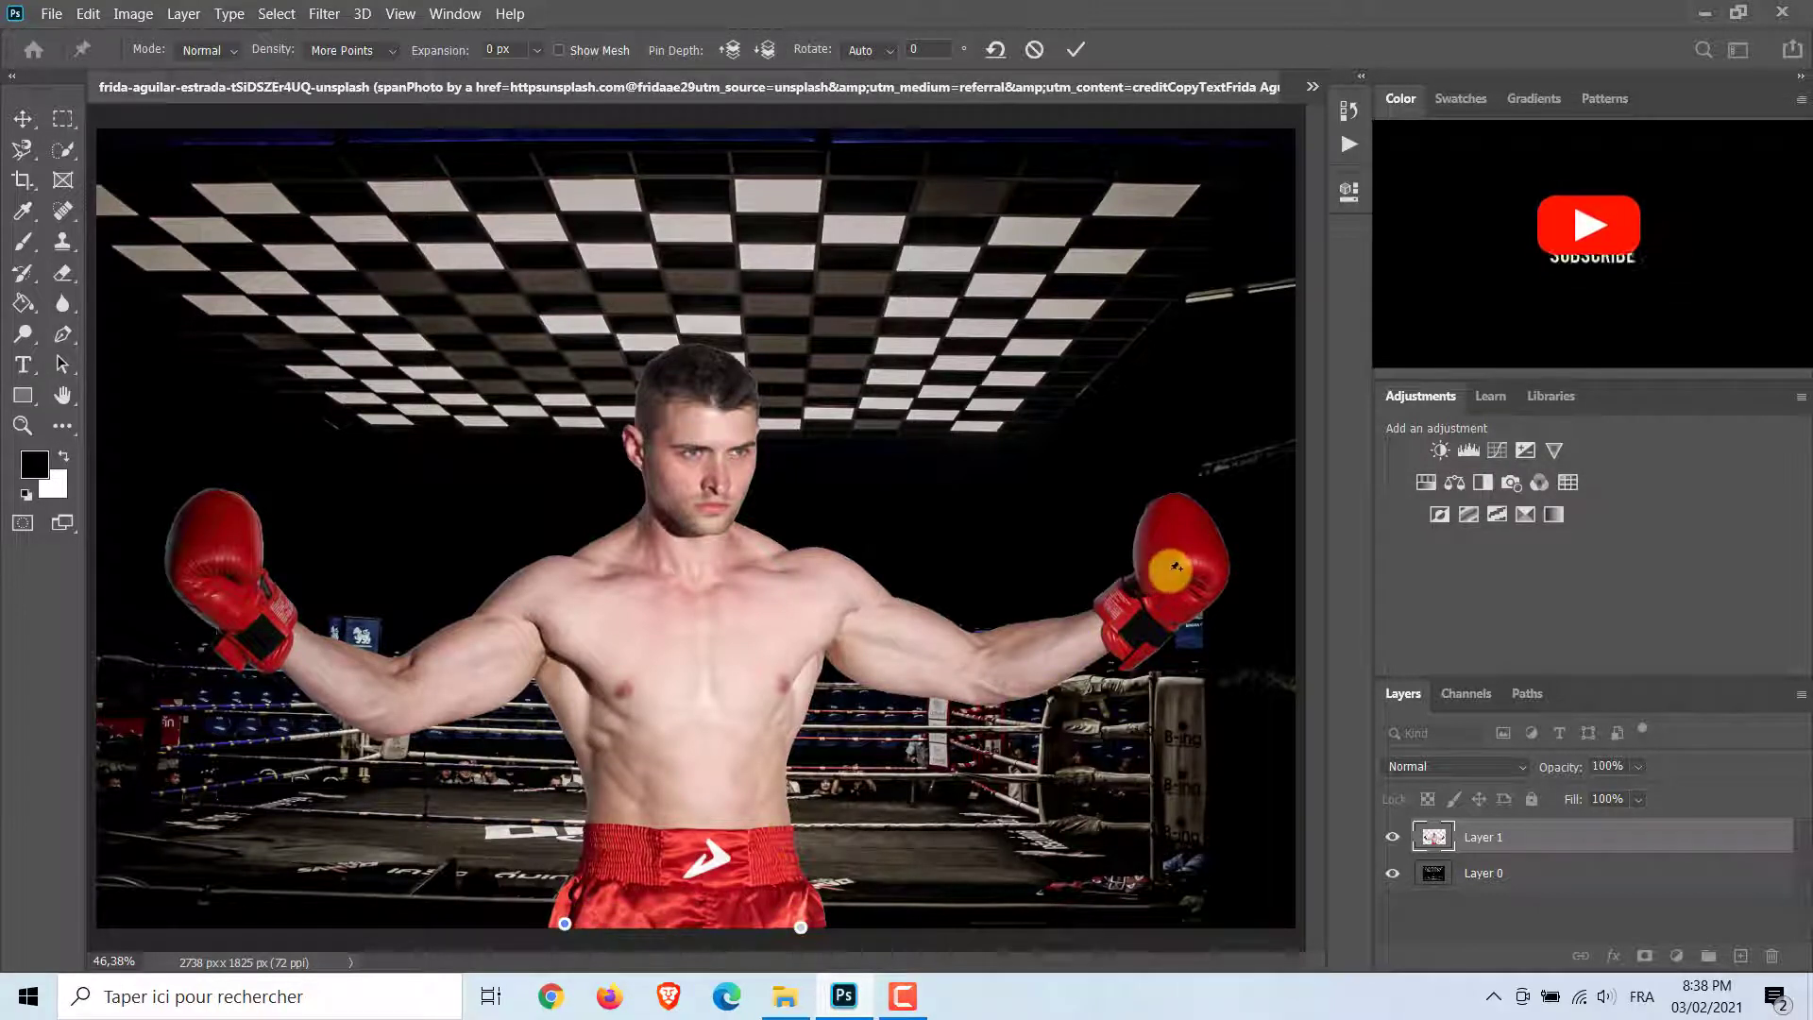
drag(1177, 564, 1120, 493)
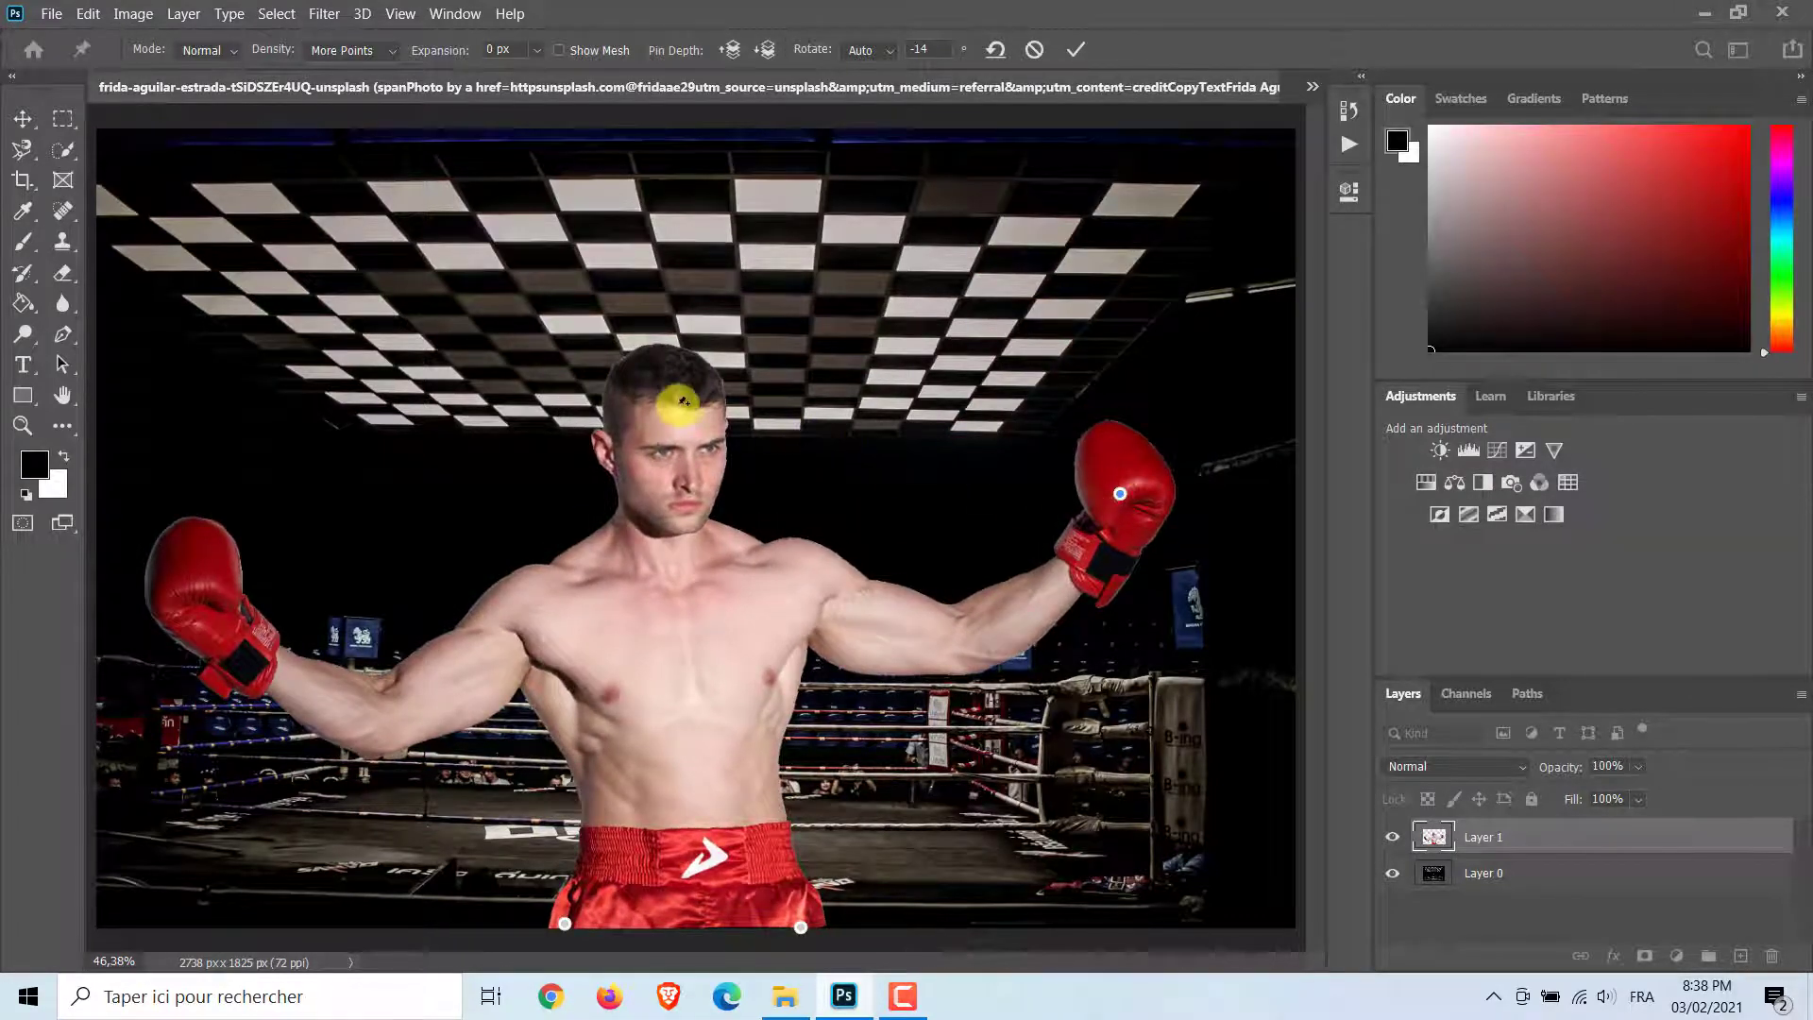
click(664, 399)
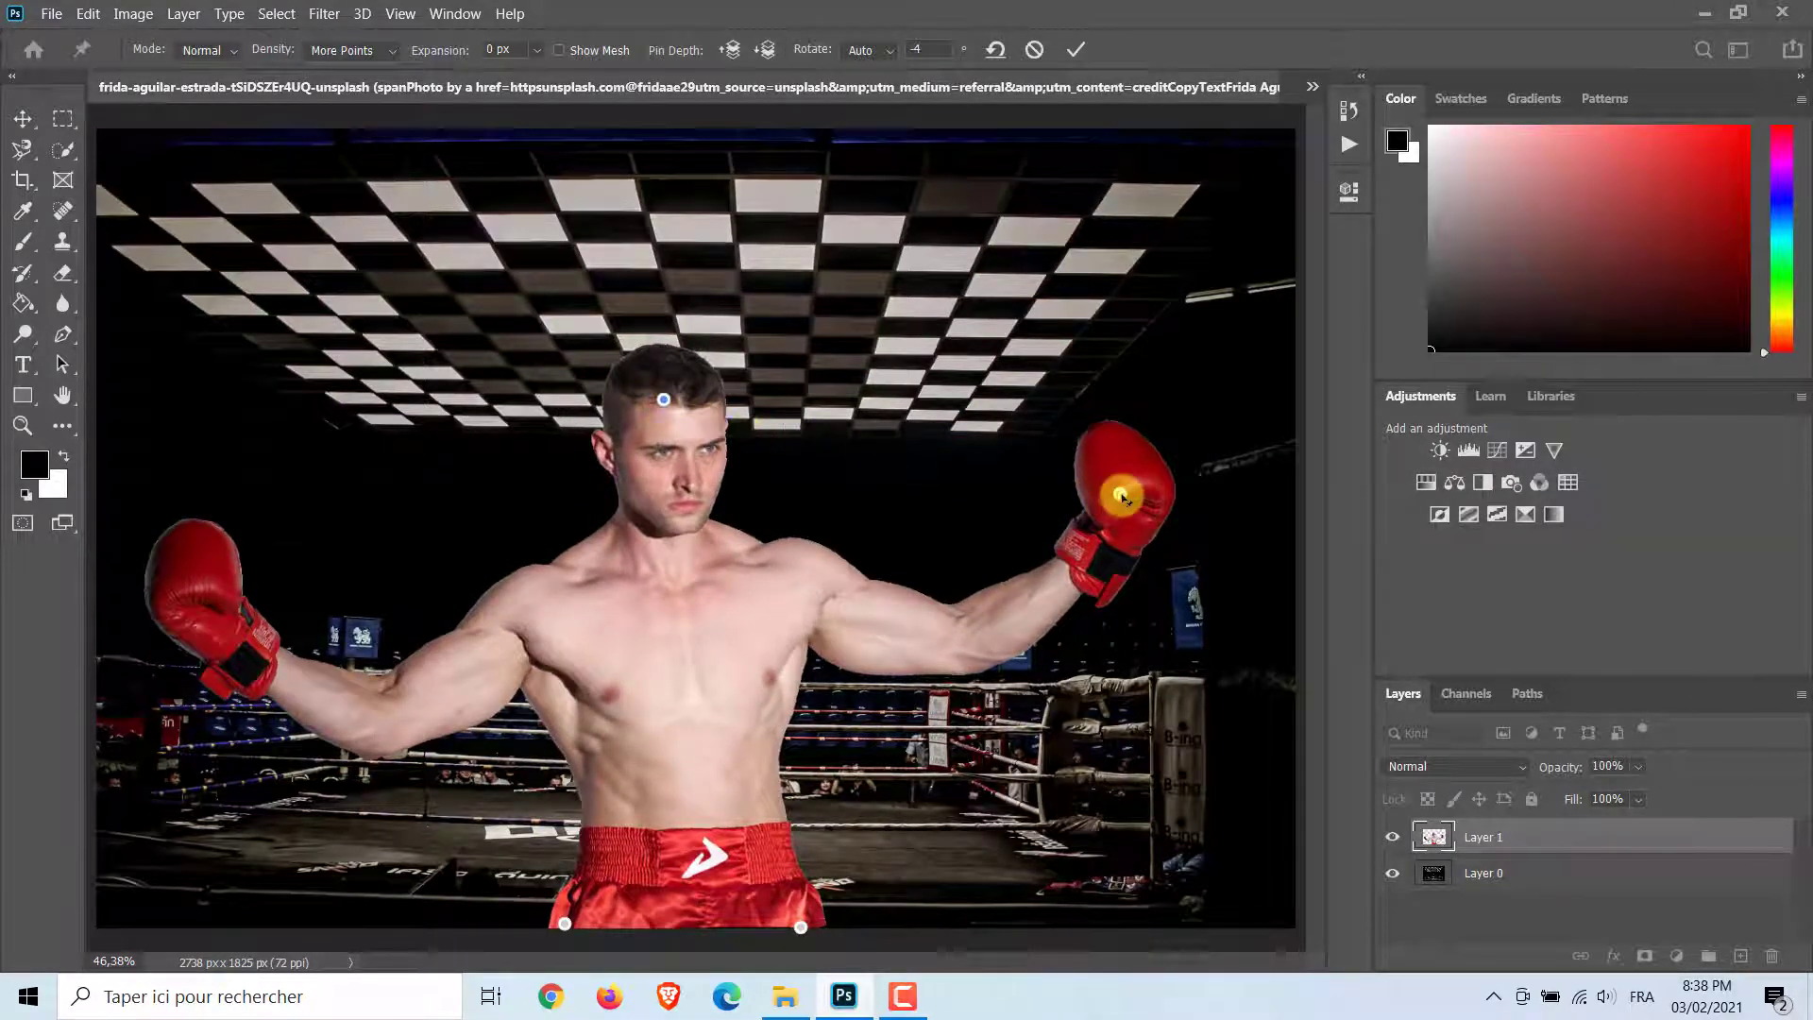
drag(1120, 493, 1017, 282)
click(662, 544)
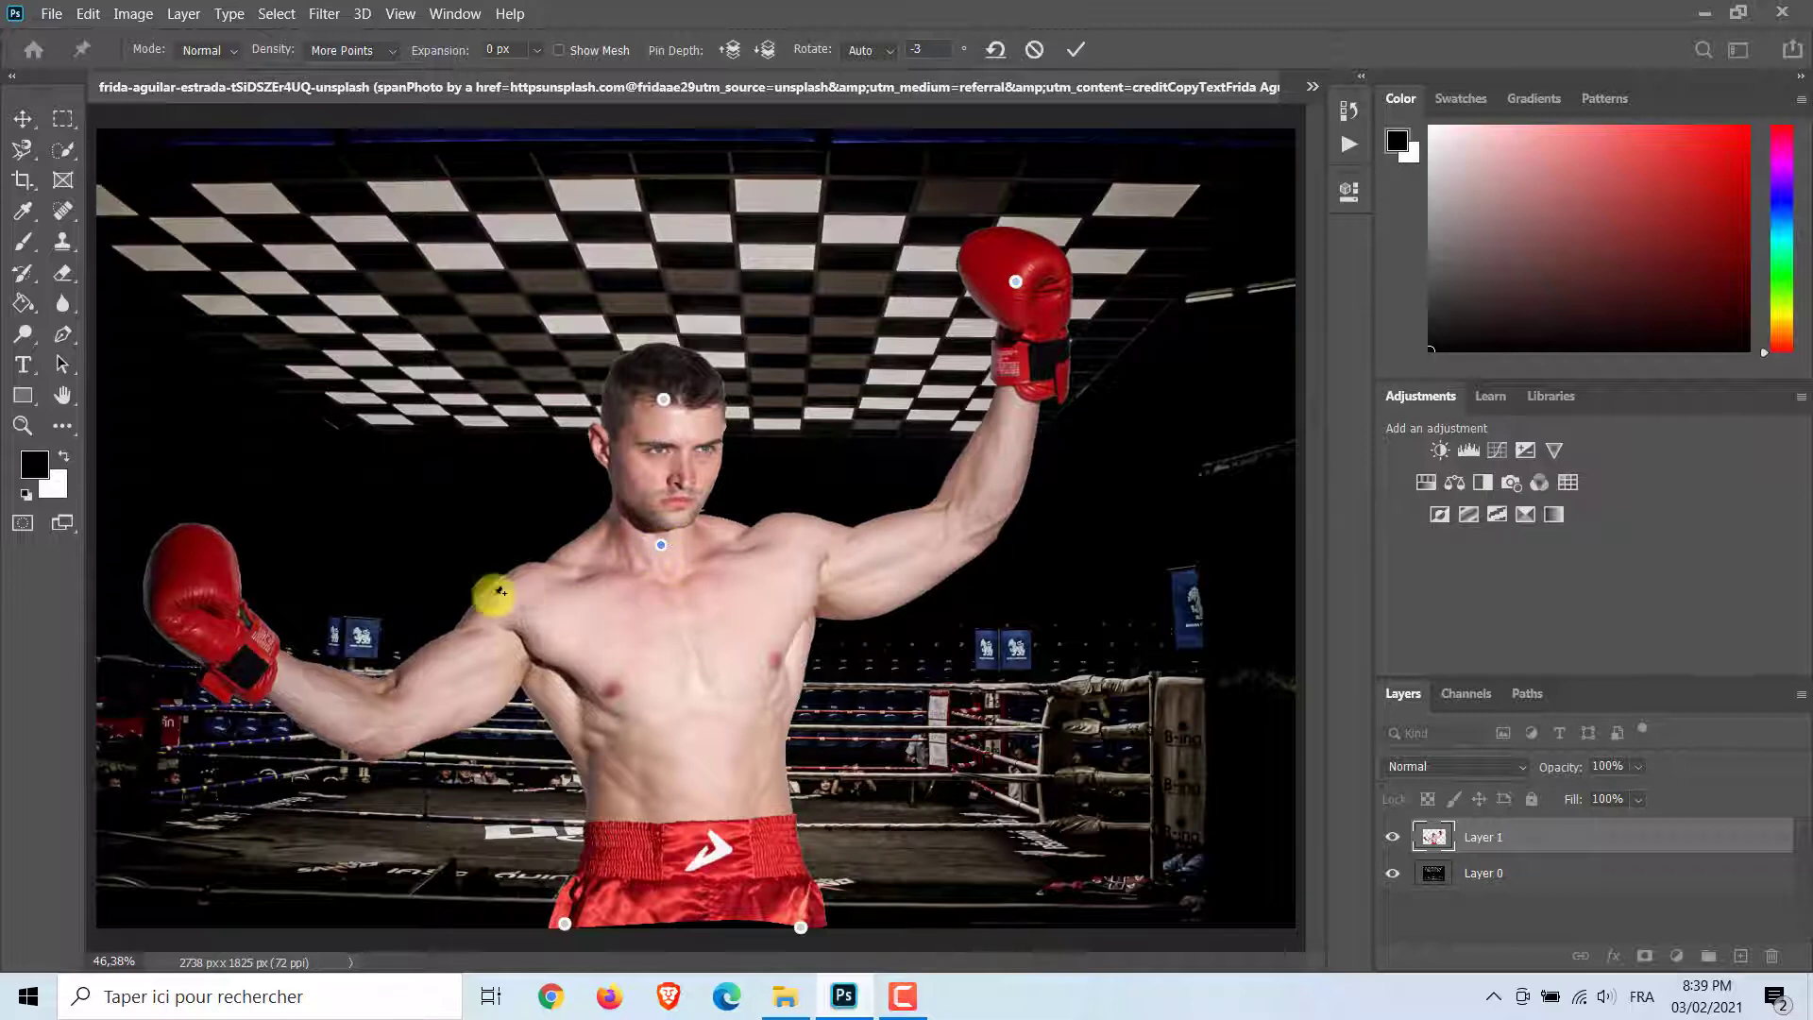
- Pin and raise the boxer's right glove above head height, and lower both gloves slightly to similar heights
drag(200, 573, 350, 278)
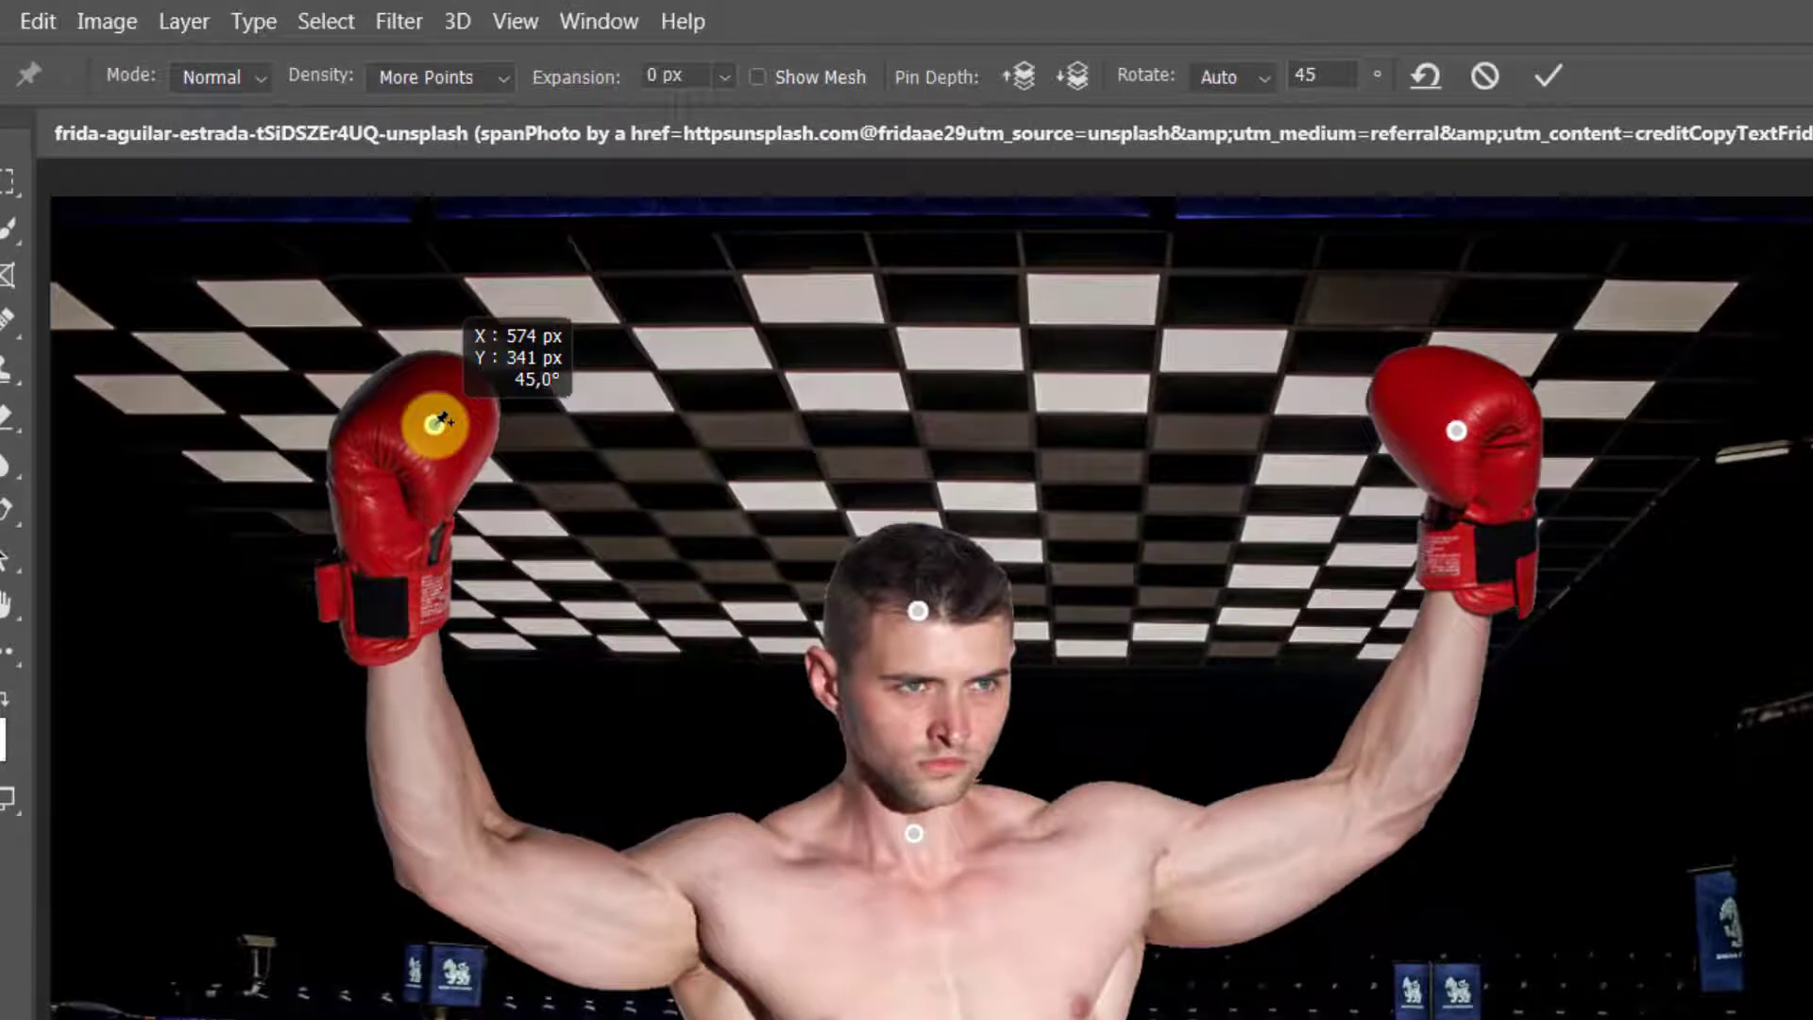
drag(440, 419, 439, 475)
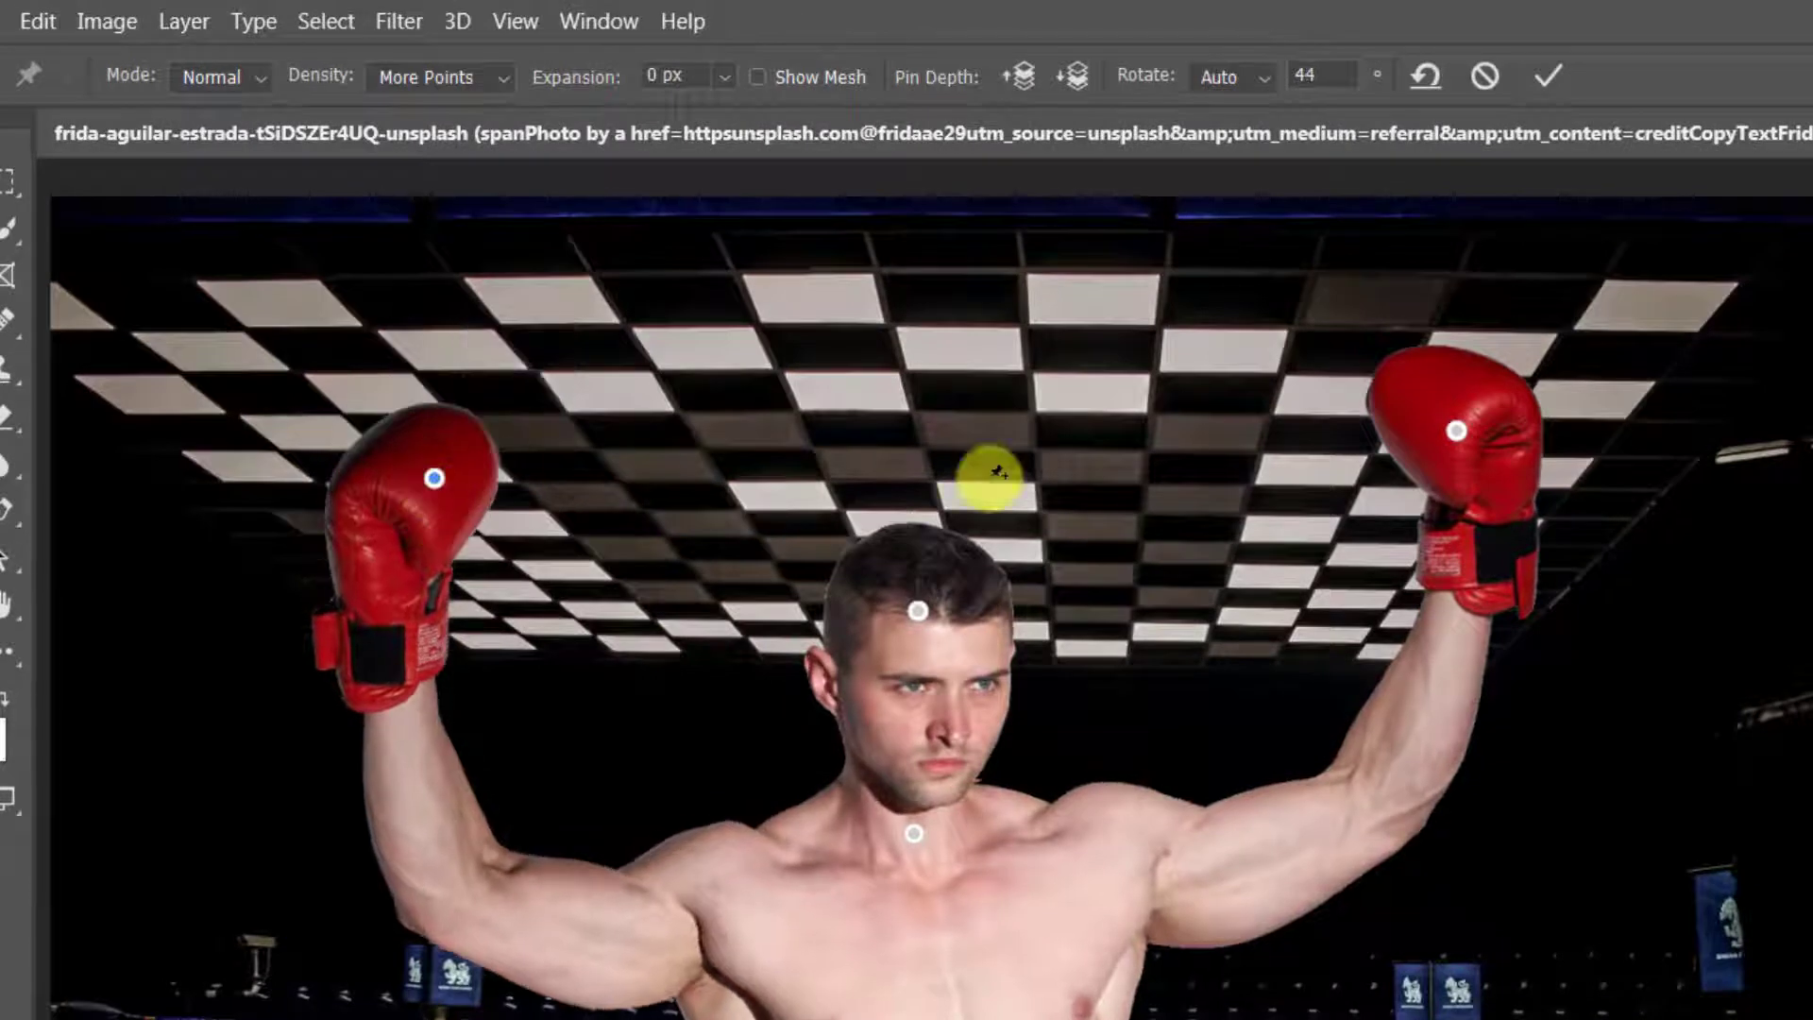
drag(1462, 431, 1451, 518)
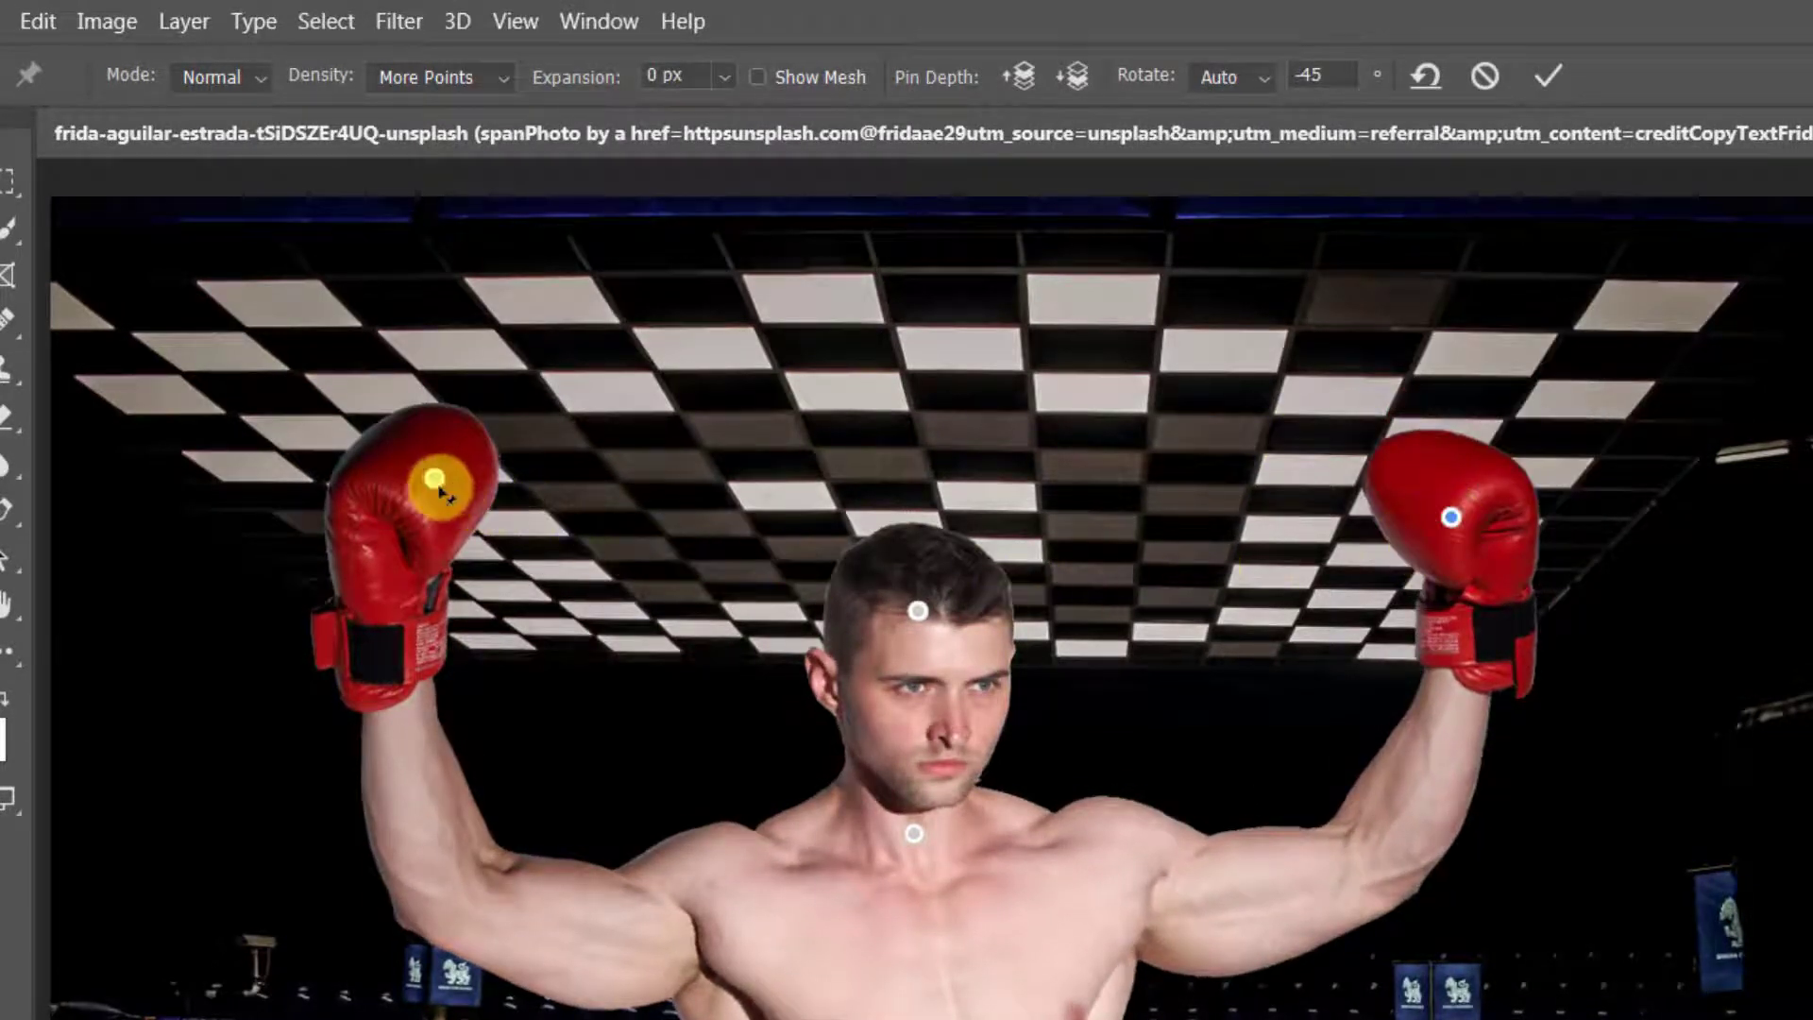
- Bring both gloves together above the boxer's head and move the left glove's pin forward in pin depth
drag(435, 482, 850, 488)
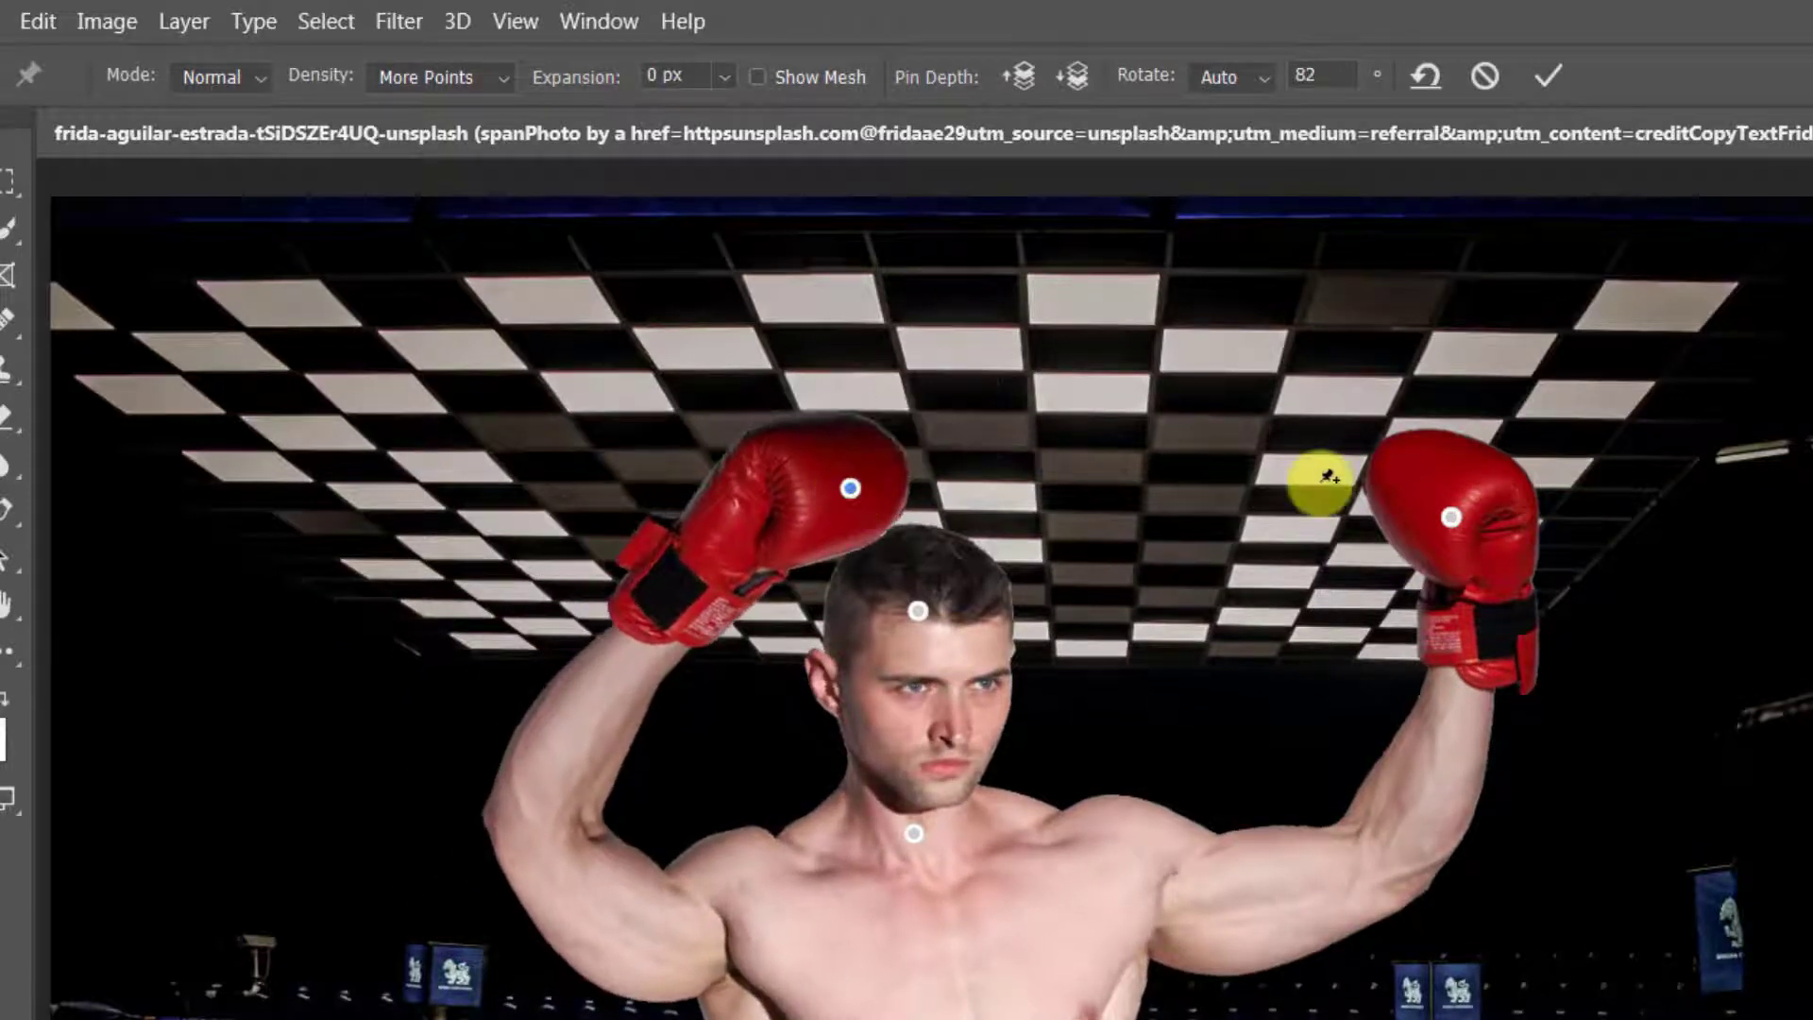
drag(1442, 523, 950, 474)
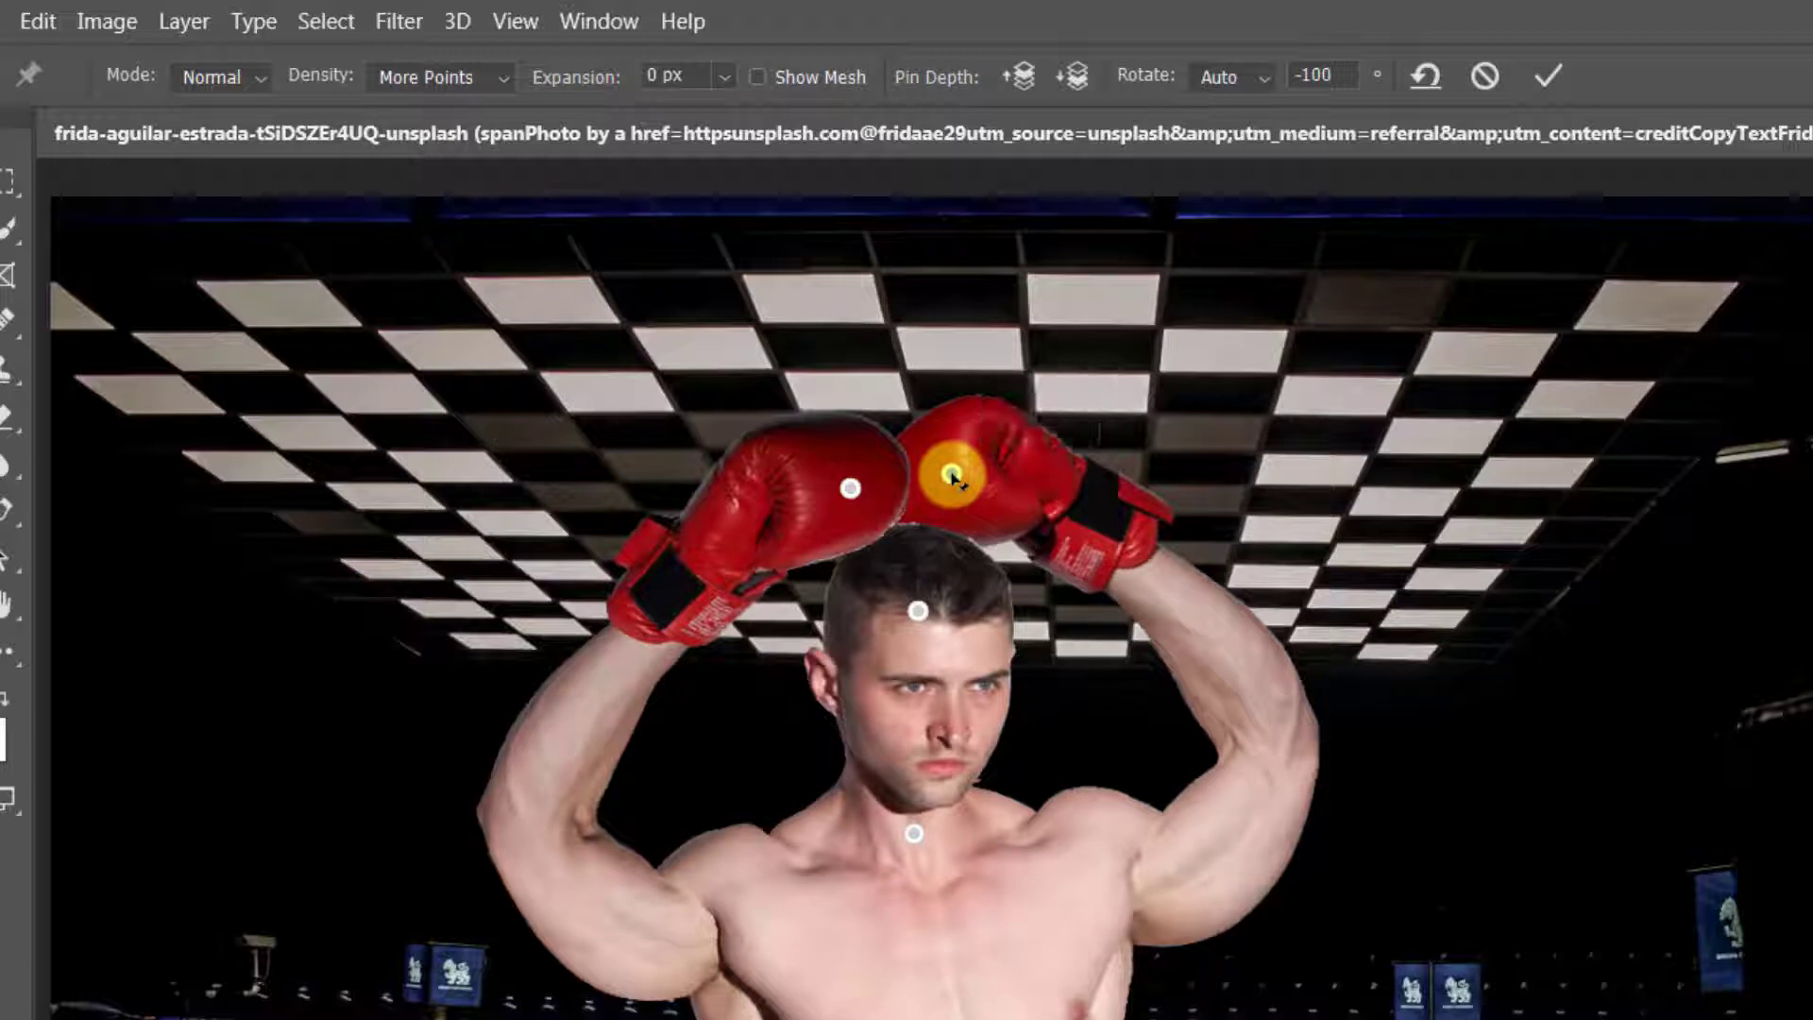
click(1016, 77)
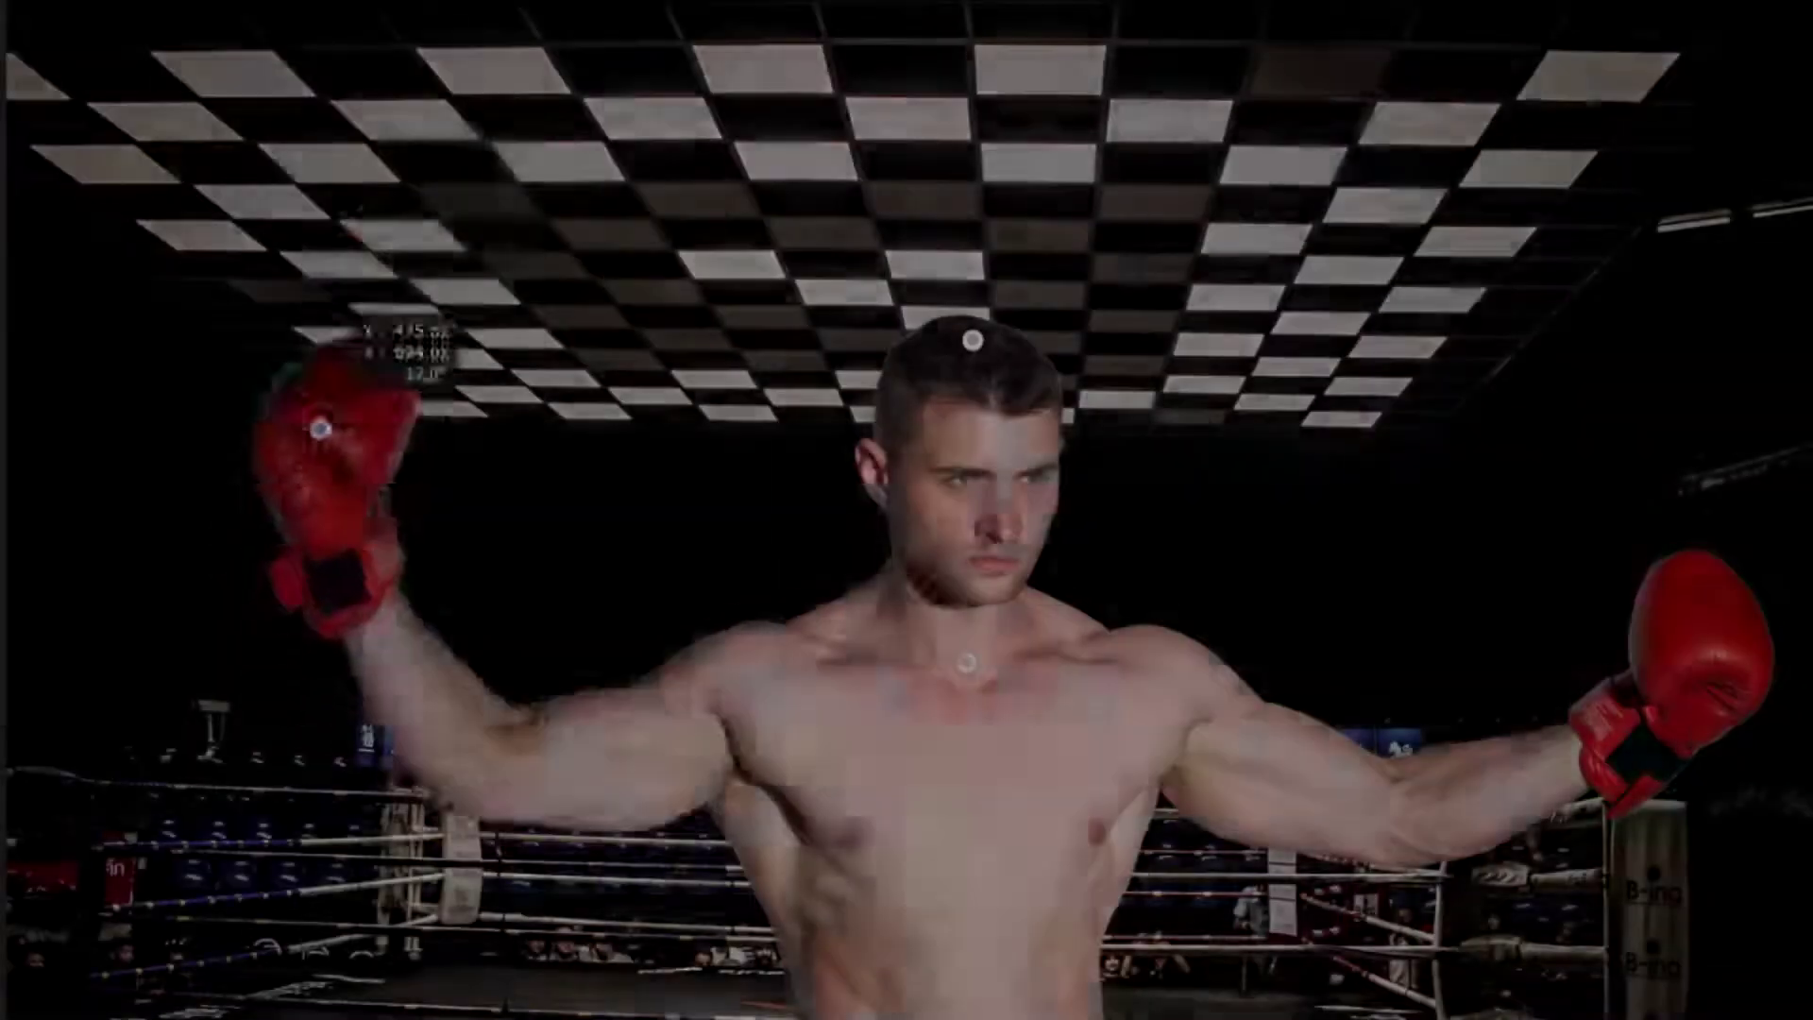
- Raise the boxer's right glove above his head and swing his left glove down toward his waist using Puppet Warp pins
drag(316, 417, 466, 215)
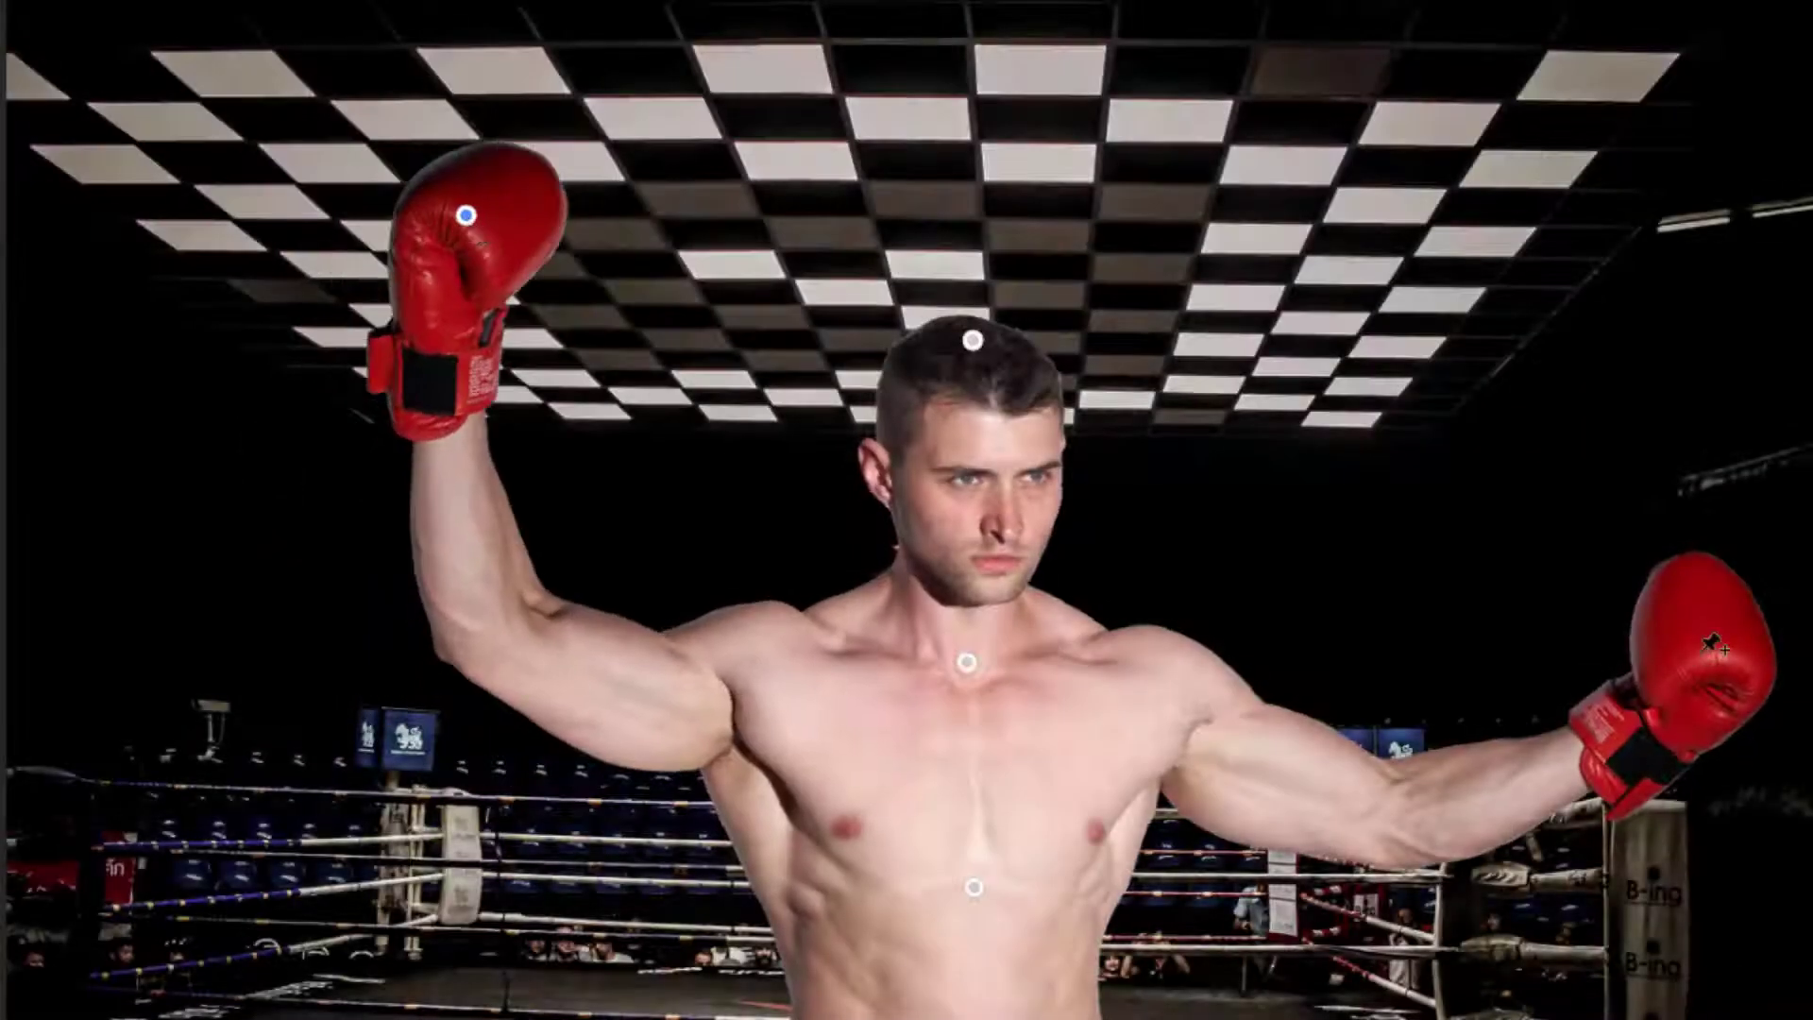
drag(1700, 652, 1287, 991)
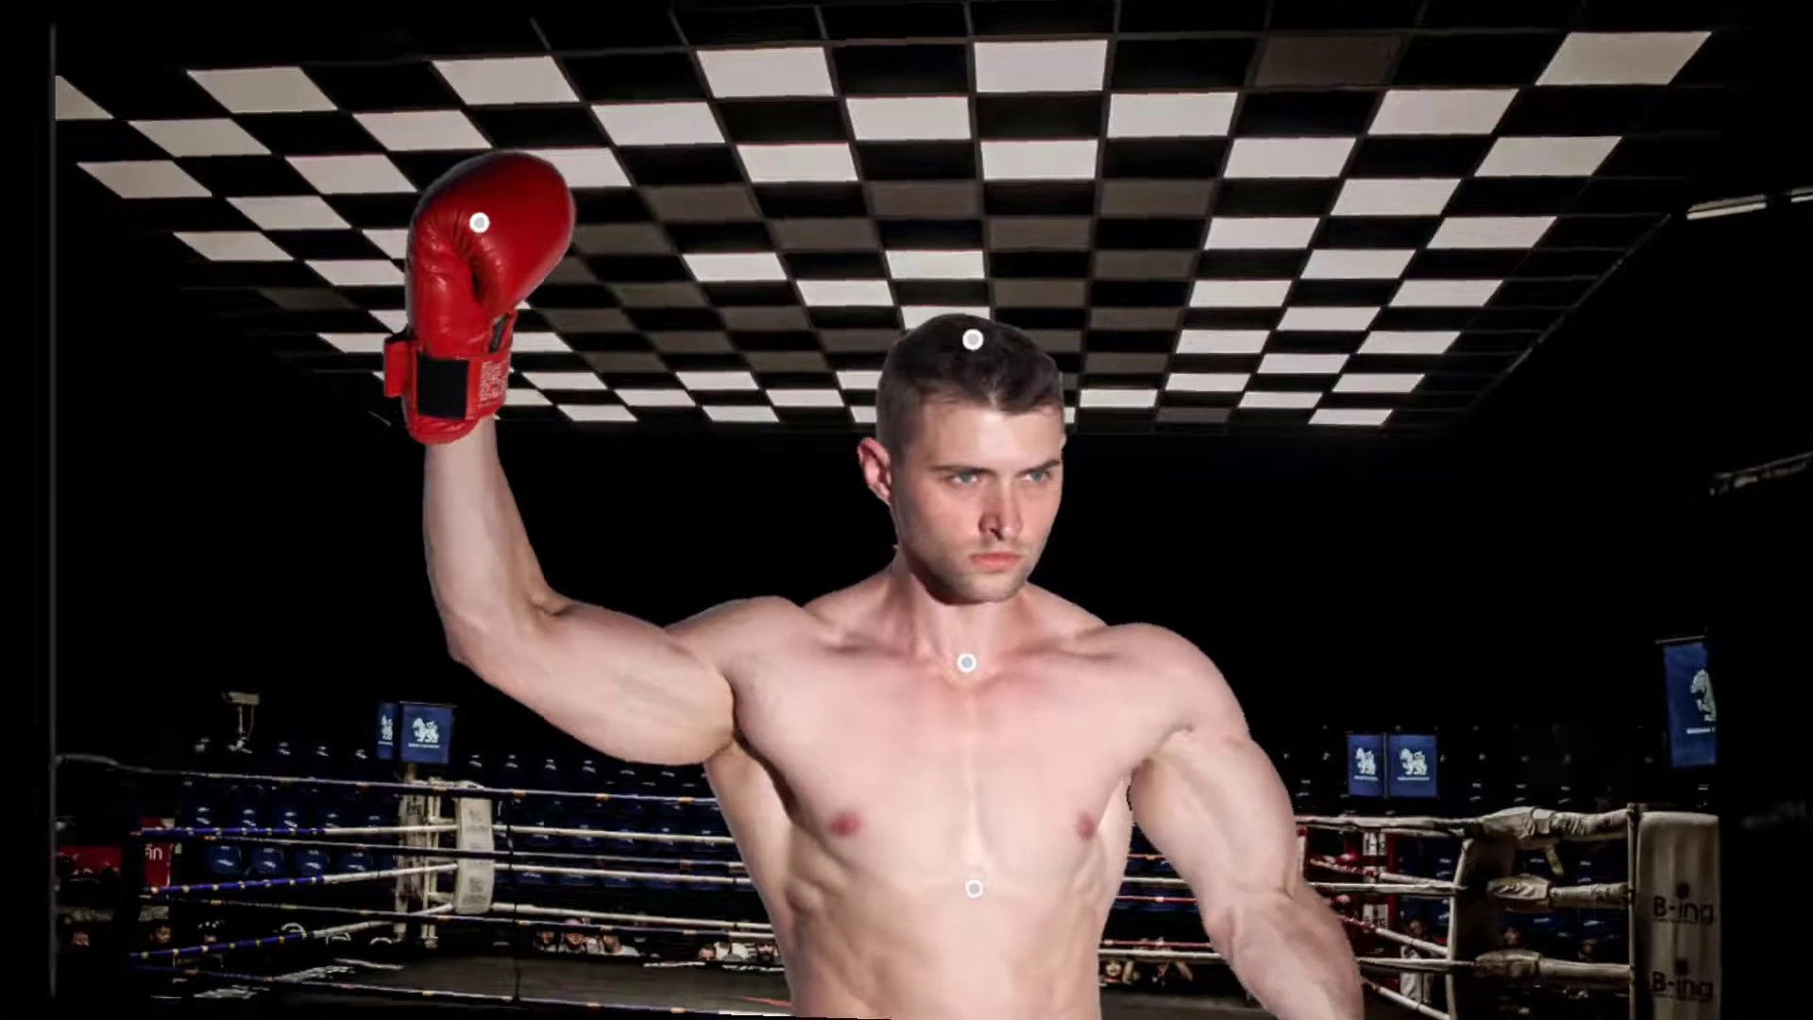